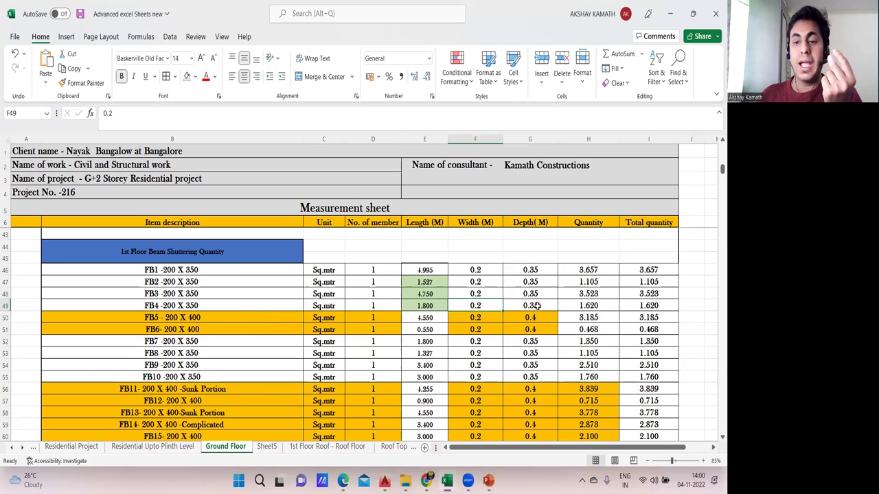
# Inspect the FB4 depth and quantity formula in G49/H49, then scroll down to the FB1 breakdown at row 248
pyautogui.click(537, 306)
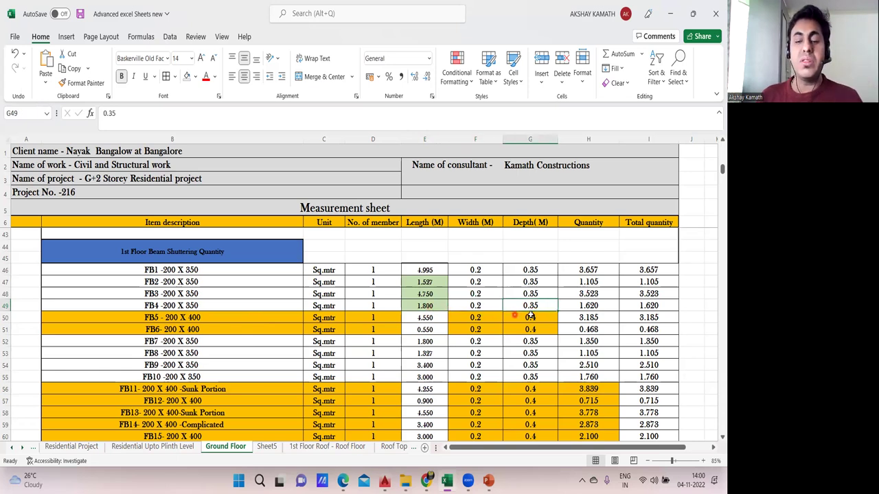
pyautogui.click(592, 306)
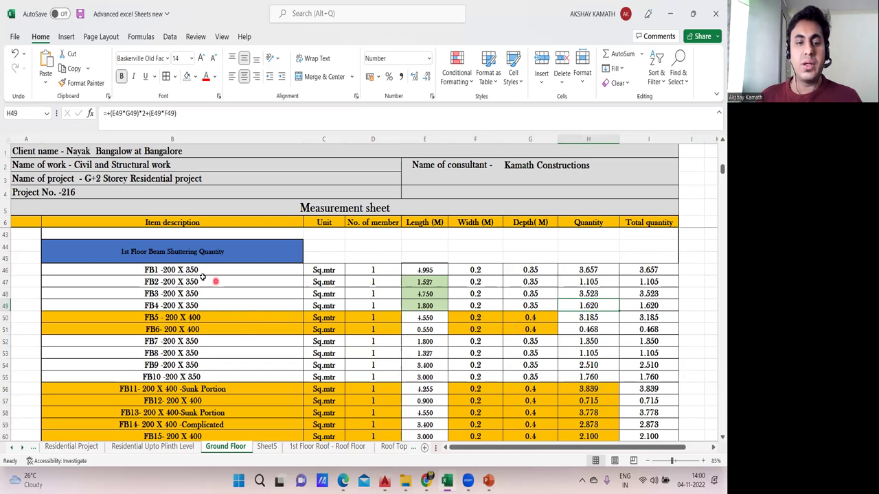
pyautogui.moveTo(196, 272); pyautogui.dragTo(635, 341)
pyautogui.click(535, 389)
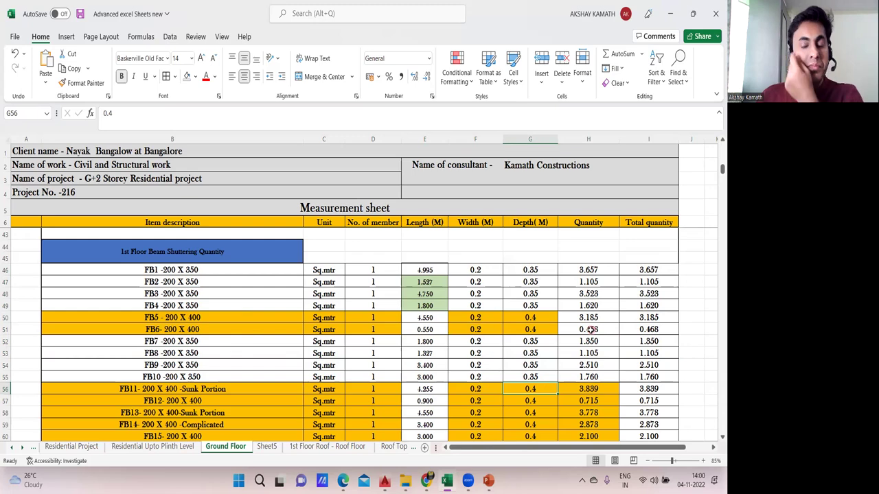
pyautogui.scroll(-17, 589, 330)
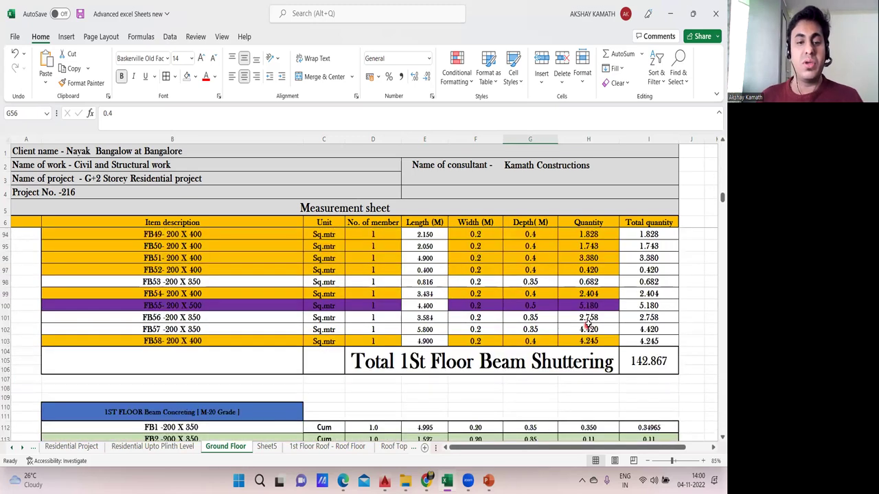
pyautogui.scroll(-20, 588, 327)
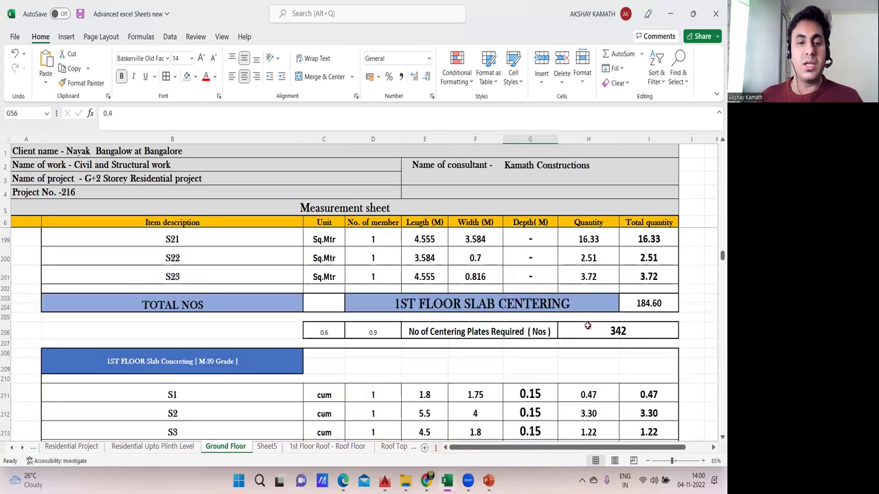
pyautogui.scroll(-5, 588, 327)
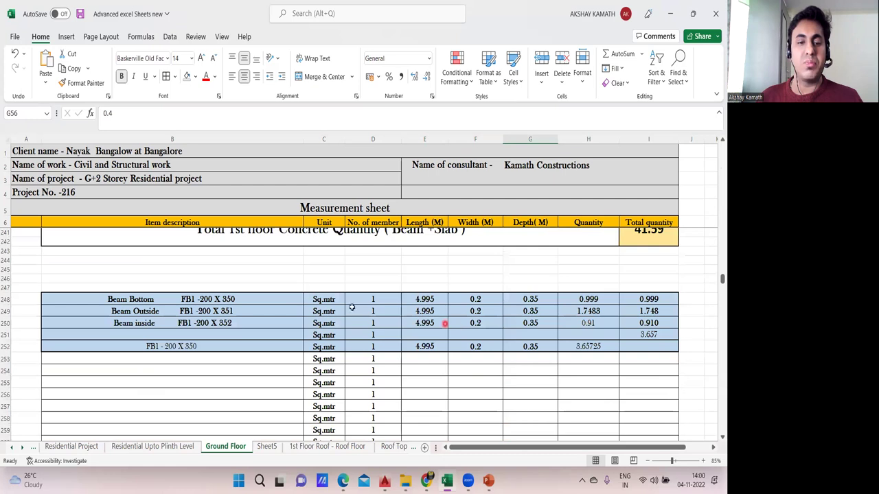
# Relabel the beam bottom, outside and inside descriptions from FB1 to FB4
pyautogui.doubleClick(195, 299)
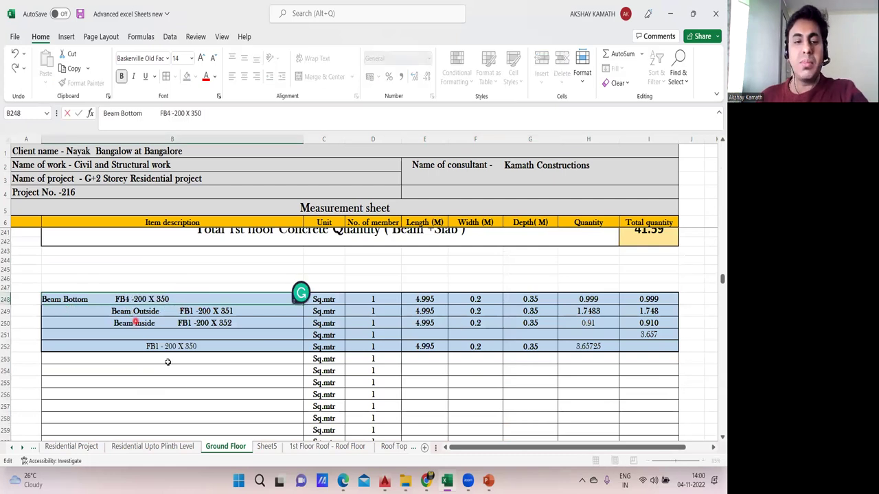
pyautogui.click(193, 393)
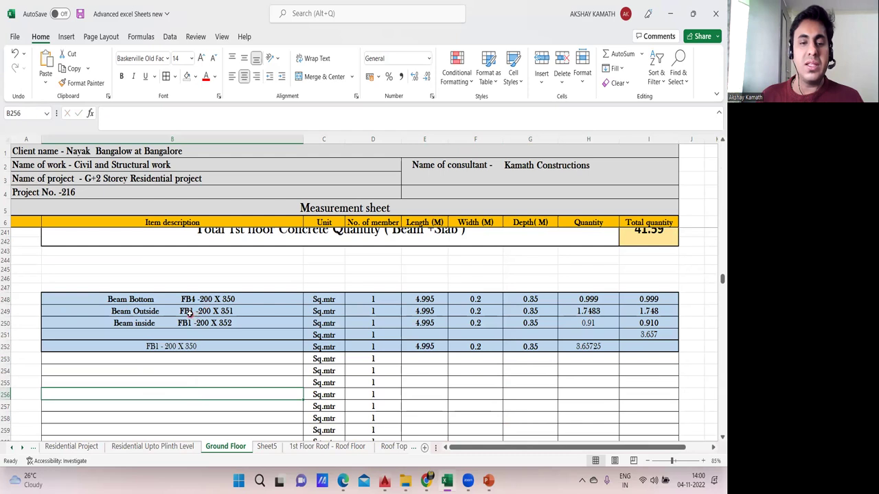
pyautogui.doubleClick(189, 311)
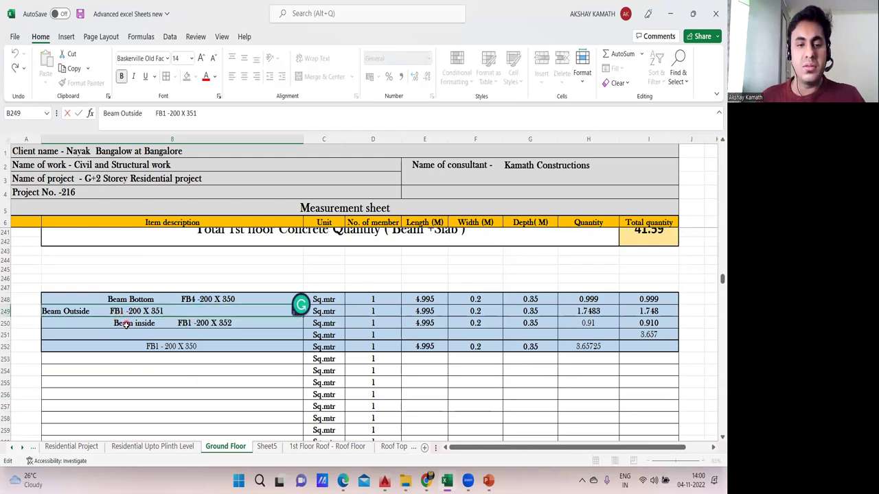
pyautogui.press('Left')
pyautogui.press('Left')
pyautogui.press('Left')
pyautogui.press('Left')
pyautogui.press('Left')
pyautogui.press('Left')
pyautogui.press('Left')
pyautogui.press('Left')
pyautogui.press('Left')
pyautogui.press('Left')
pyautogui.press('Left')
pyautogui.press('BackSpace')
pyautogui.write('4')
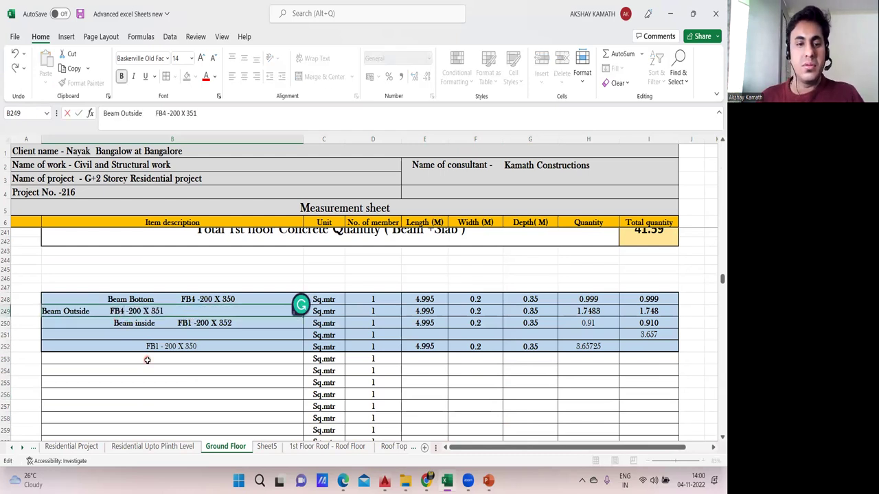
pyautogui.click(147, 359)
pyautogui.doubleClick(186, 326)
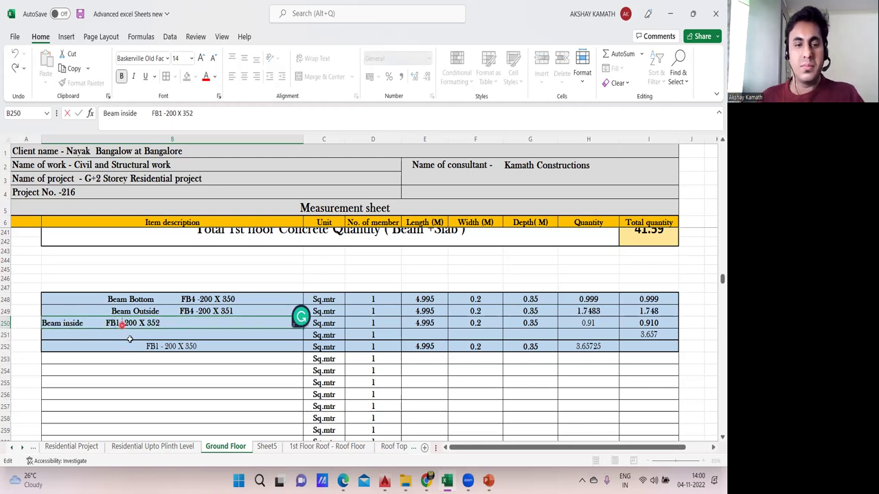
pyautogui.press('BackSpace')
pyautogui.press('BackSpace')
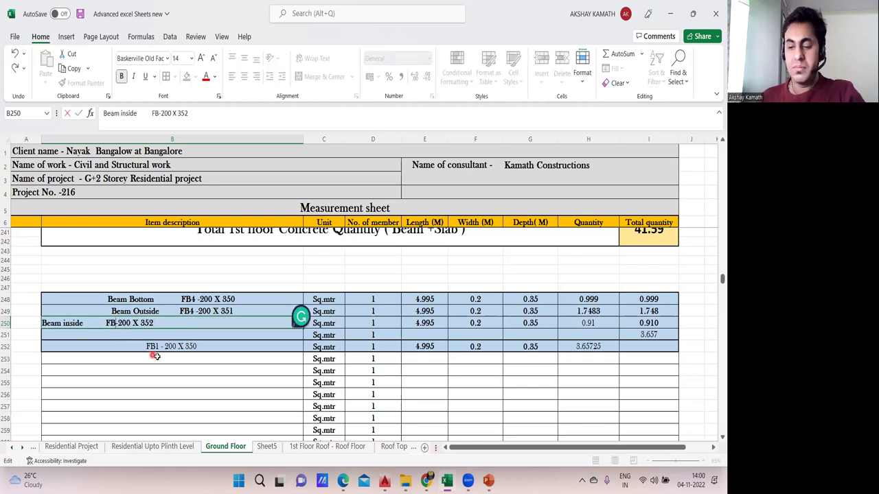
pyautogui.write('4')
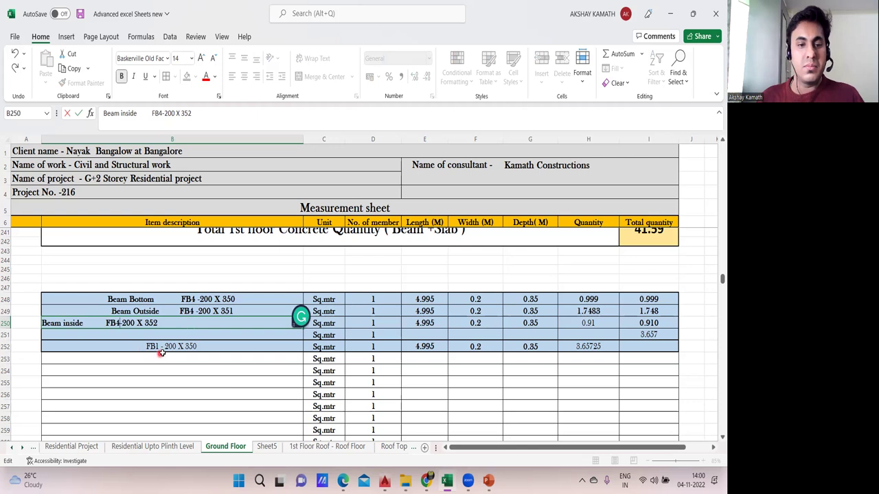
pyautogui.click(295, 313)
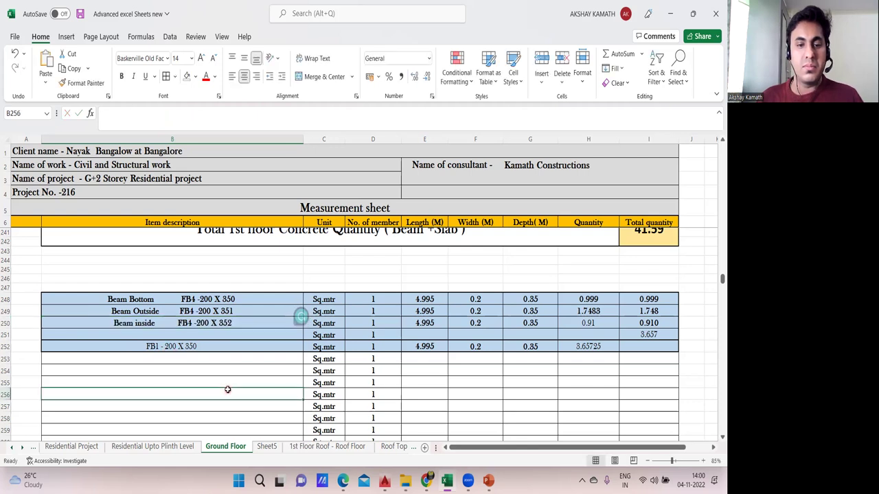
# Change the outside and inside label sizes from 351 and 352 to 350
pyautogui.doubleClick(271, 309)
pyautogui.press('BackSpace')
pyautogui.write('0')
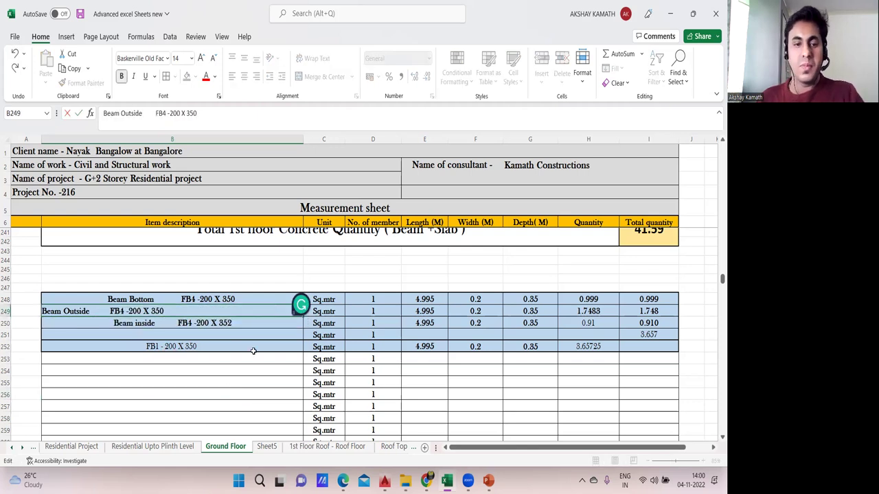
pyautogui.click(251, 347)
pyautogui.doubleClick(240, 324)
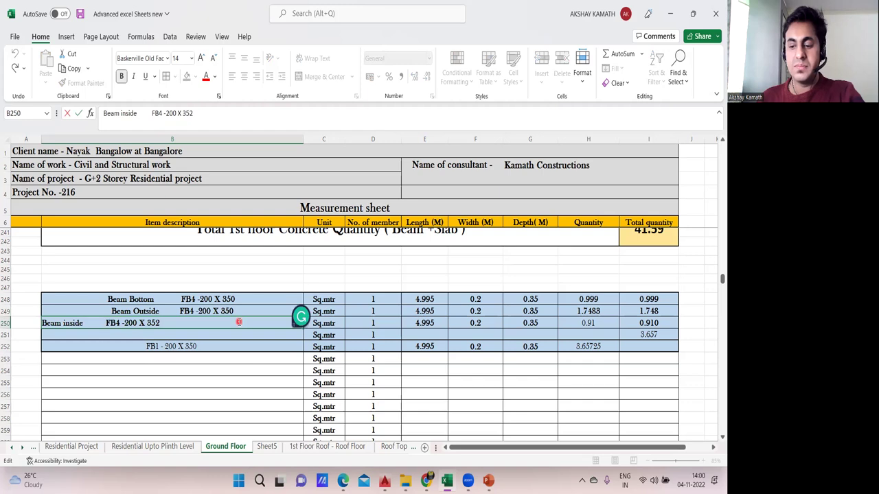
pyautogui.press('BackSpace')
pyautogui.write('0')
pyautogui.click(254, 388)
# Clear the old 4.995 lengths in E248:E252 and glance at the AutoCAD plan
pyautogui.moveTo(424, 299); pyautogui.dragTo(434, 346)
pyautogui.press('Delete')
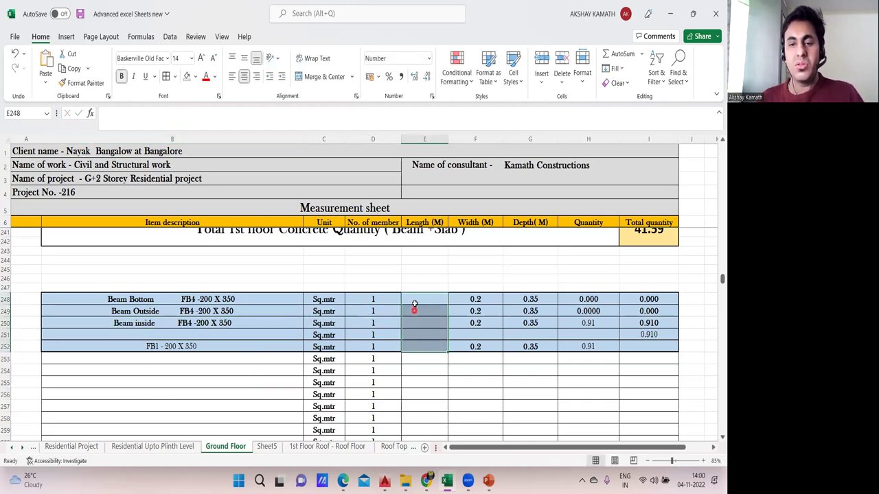
pyautogui.hotkey('alt', 'Tab')
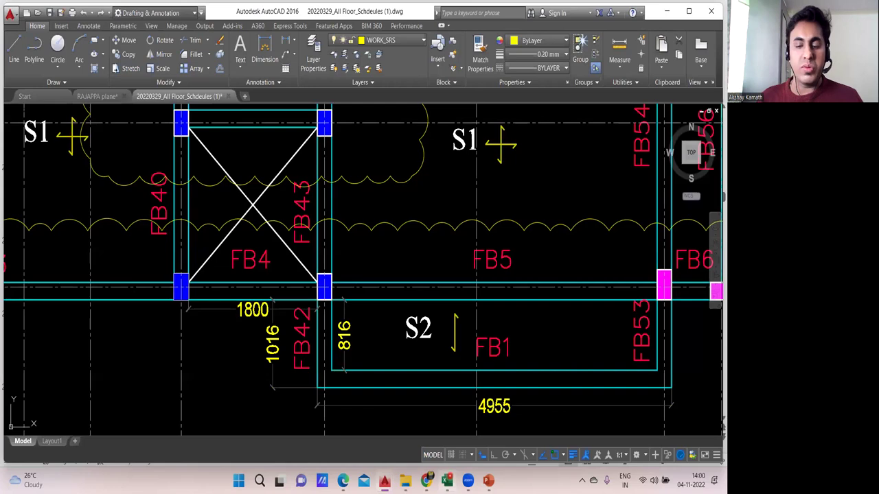
pyautogui.hotkey('alt', 'Tab')
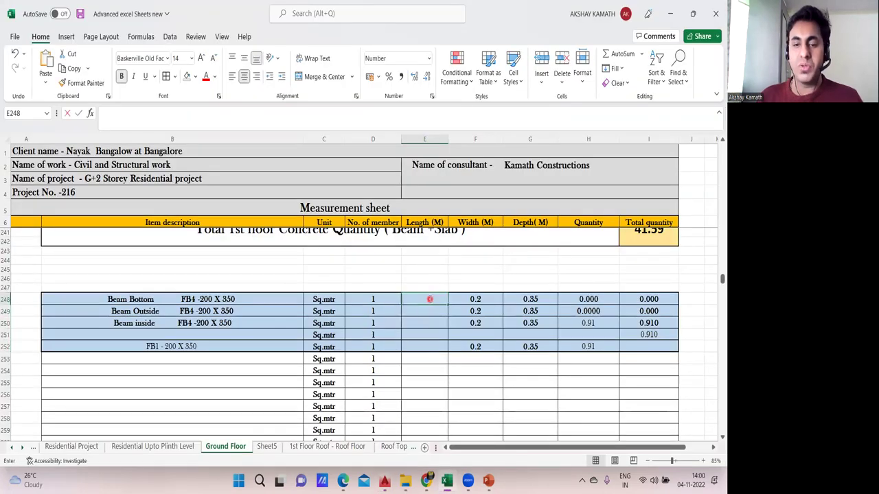
# Enter 1.8 as the FB4 beam bottom length in E248
pyautogui.write('1.')
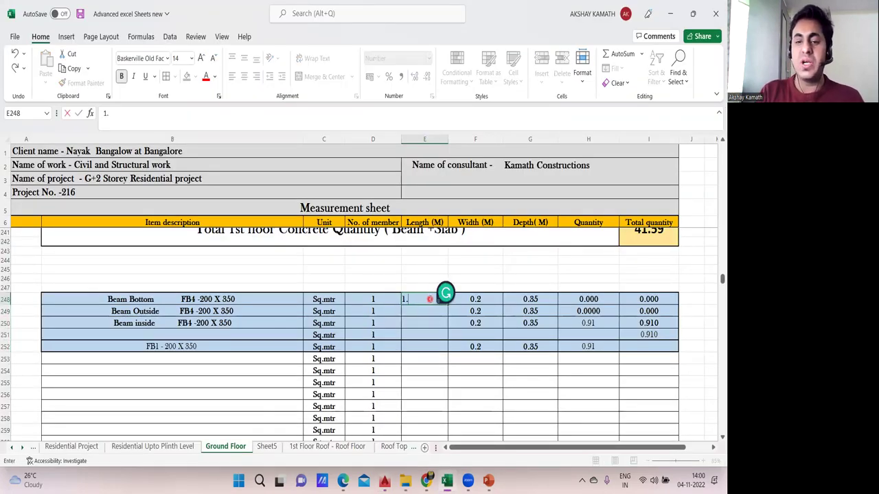
pyautogui.write('8')
pyautogui.click(472, 281)
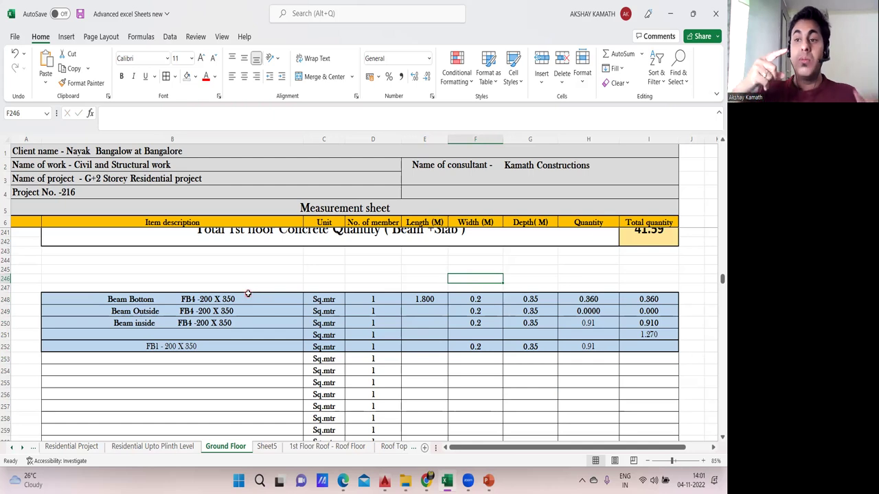
# Copy the outside label down, then rewrite the H248 quantity as +(E248*0.8), giving 1.440
pyautogui.click(156, 314)
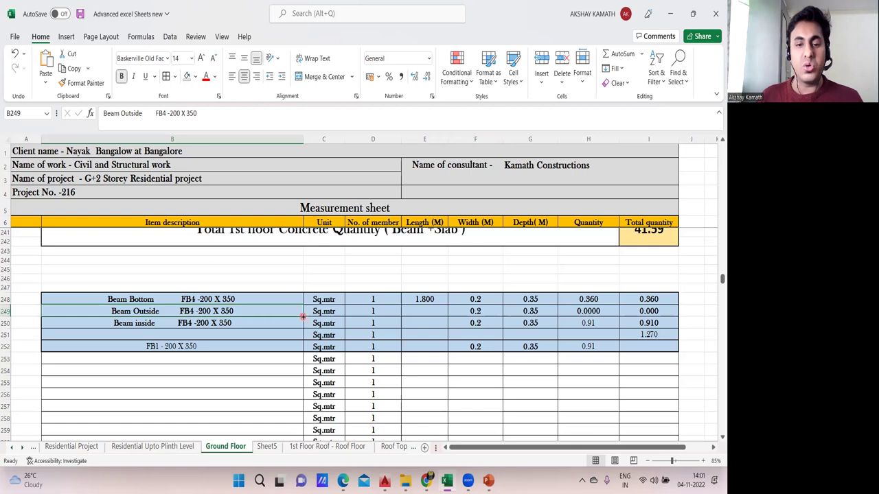
pyautogui.moveTo(303, 317); pyautogui.dragTo(303, 329)
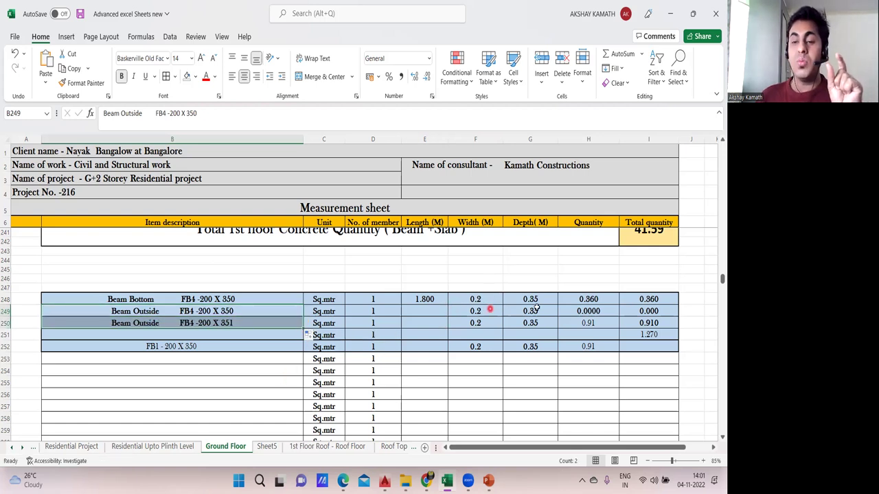
pyautogui.doubleClick(605, 299)
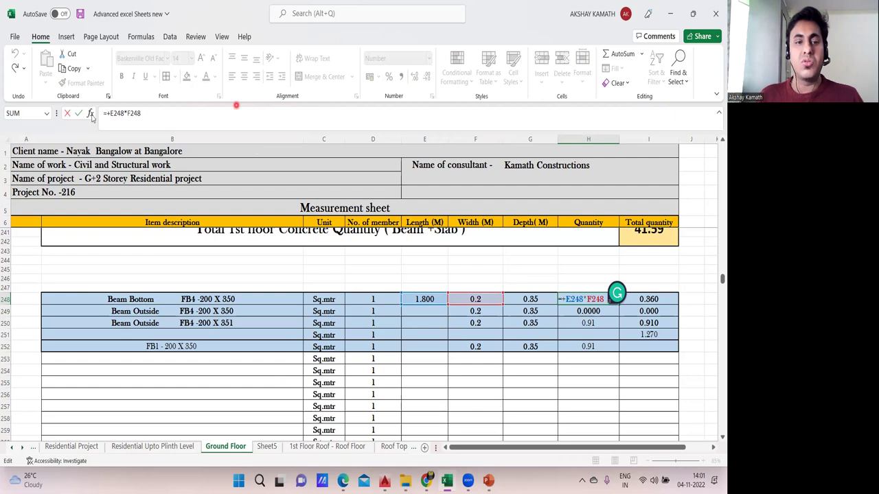
pyautogui.moveTo(145, 114); pyautogui.dragTo(69, 129)
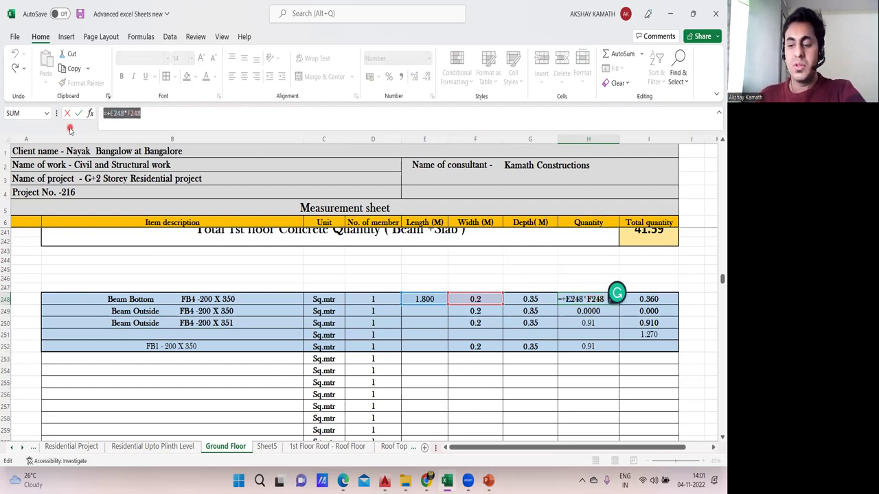
pyautogui.write('+6(')
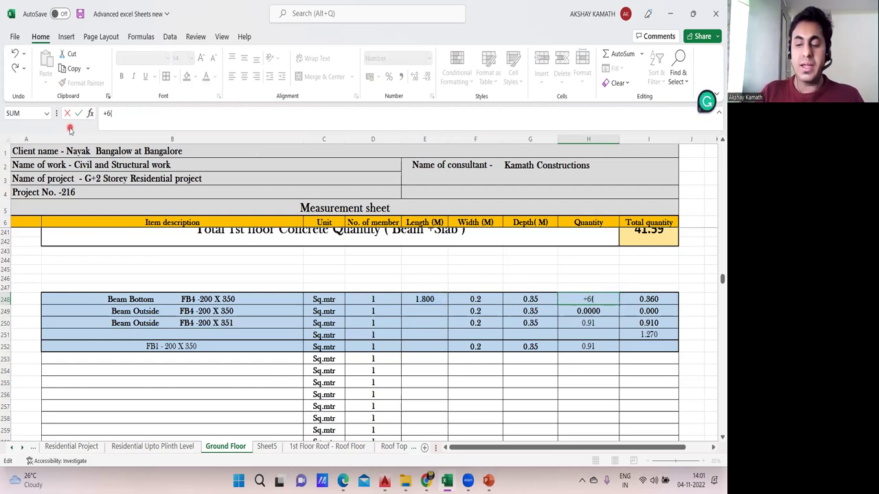
pyautogui.press('BackSpace')
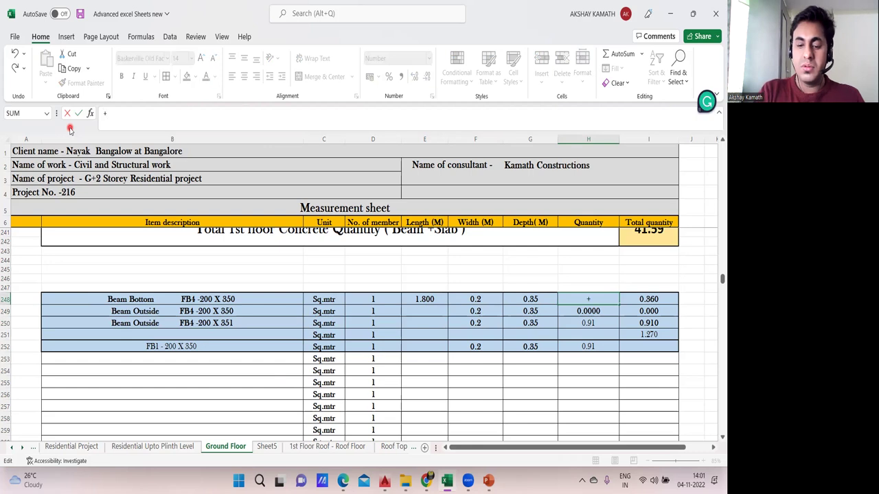
pyautogui.write('(')
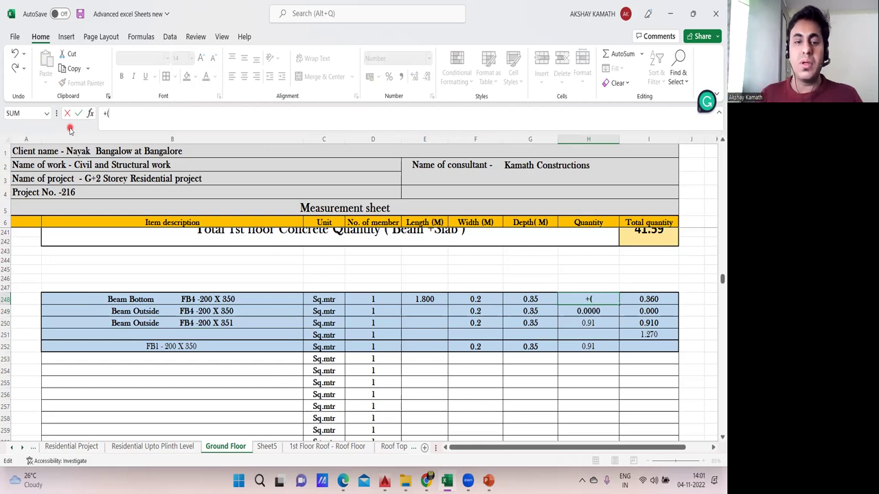
pyautogui.click(424, 298)
pyautogui.write('*')
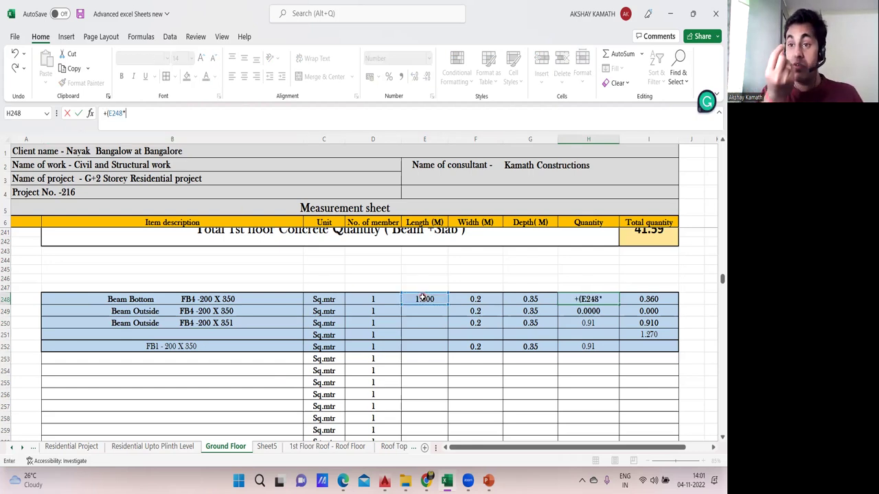
pyautogui.write('0.8')
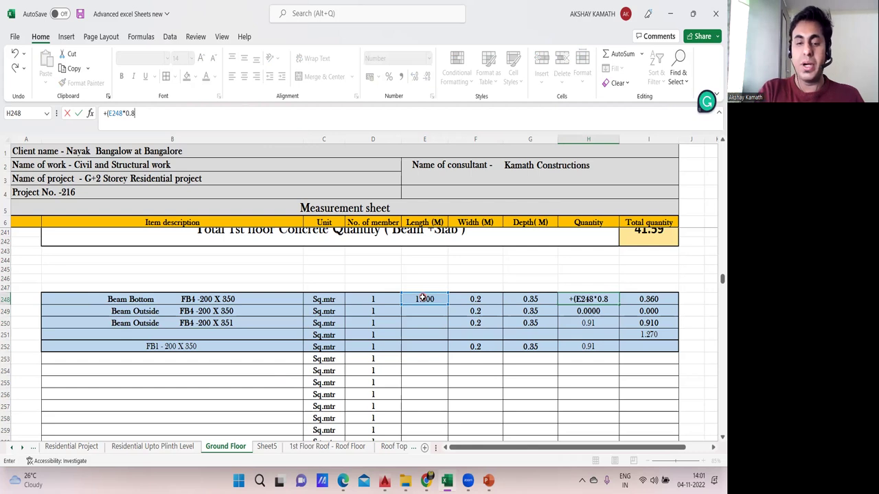
pyautogui.write(')')
pyautogui.press('Return')
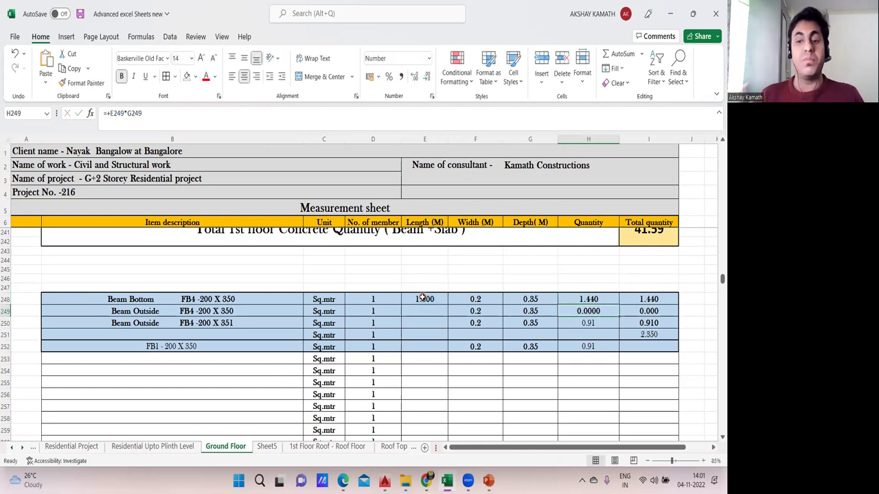
pyautogui.hotkey('alt', 'Tab')
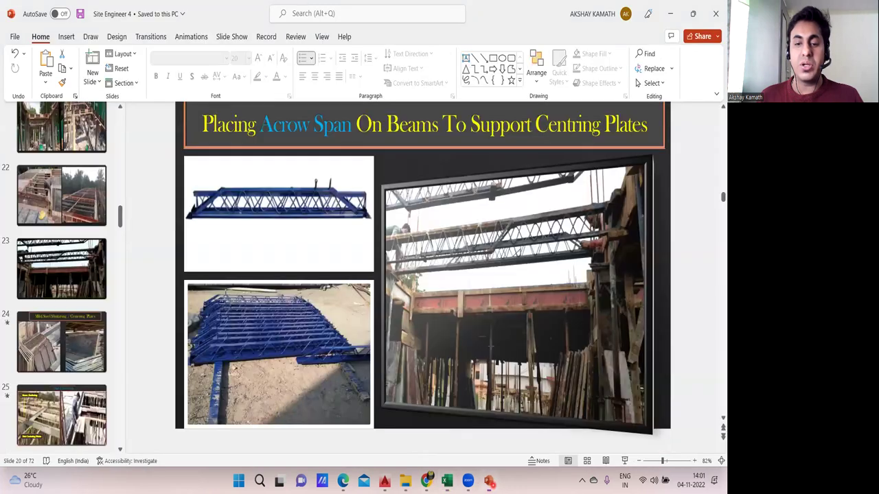
pyautogui.scroll(7, 105, 267)
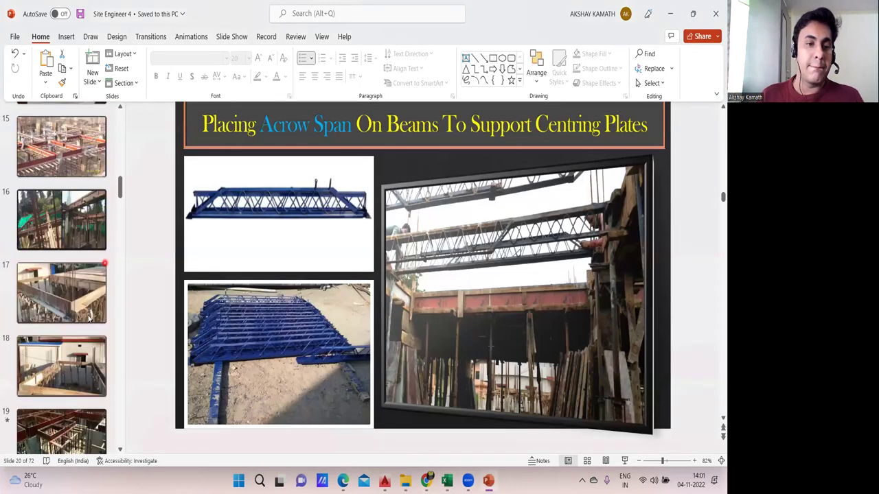
pyautogui.click(82, 315)
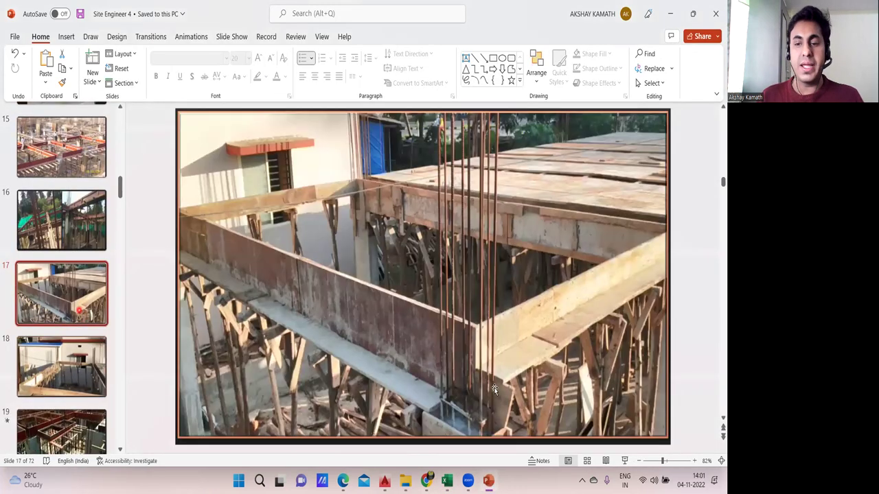
pyautogui.click(400, 396)
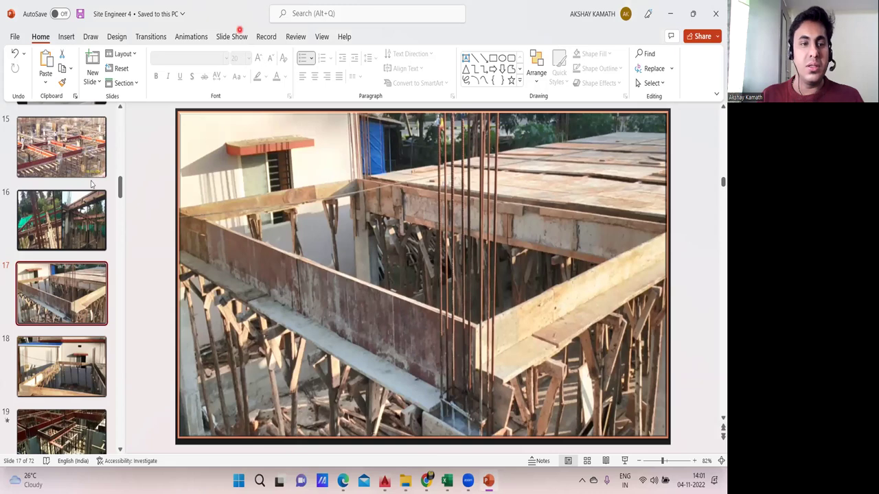
pyautogui.click(47, 201)
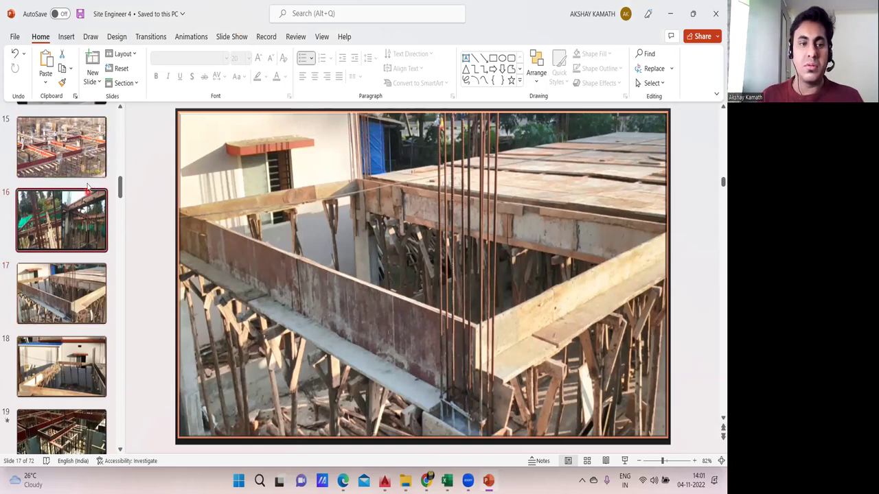
pyautogui.click(100, 209)
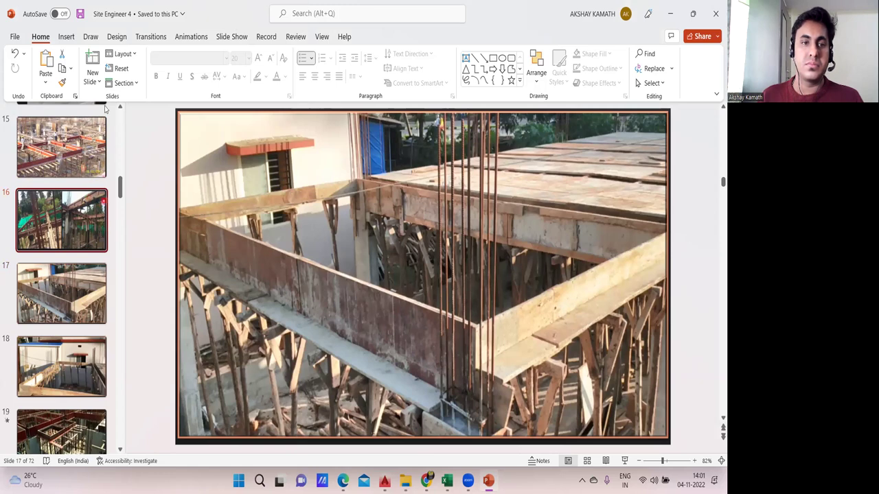
pyautogui.click(66, 160)
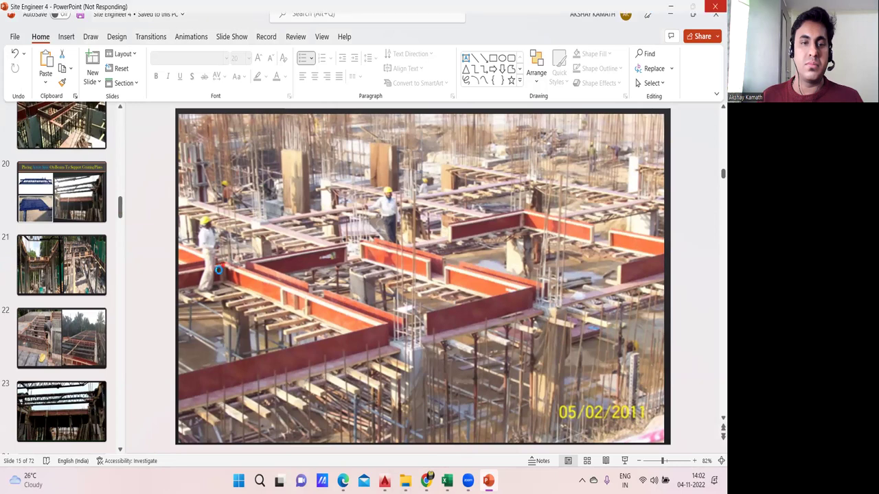
pyautogui.click(447, 480)
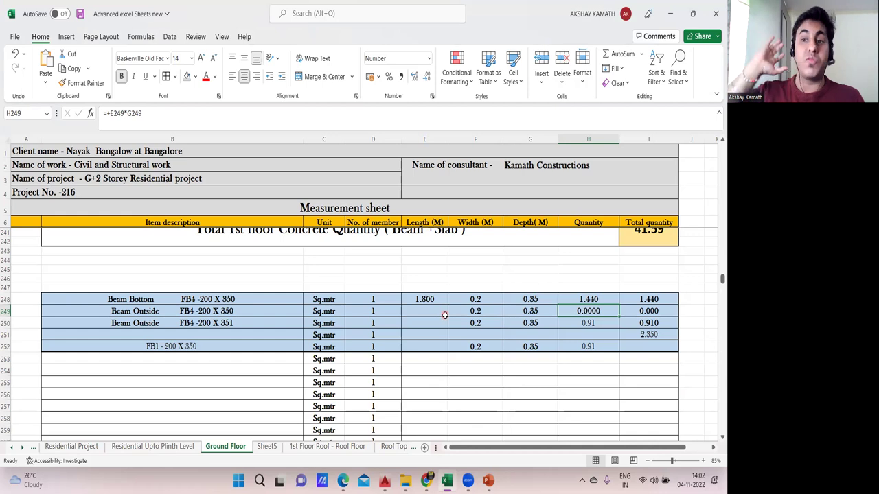
# Enter 1.8 as the FB4 beam outside length in E249
pyautogui.click(421, 309)
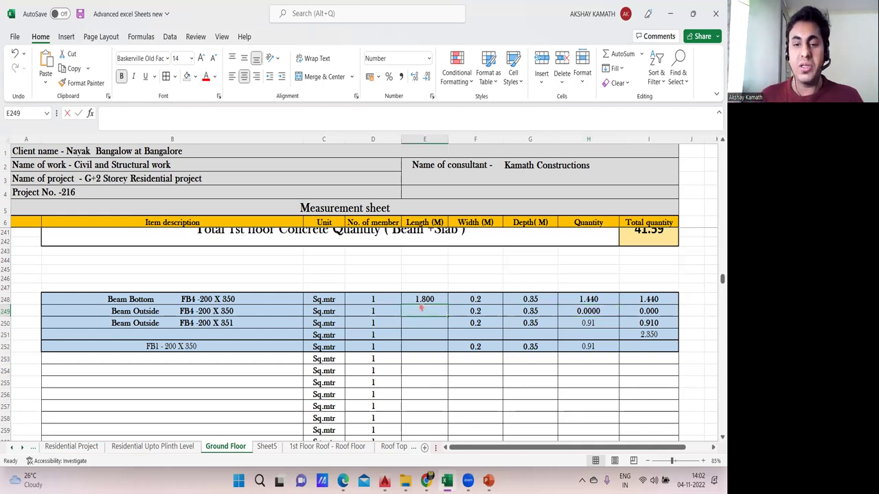
pyautogui.write('1.8')
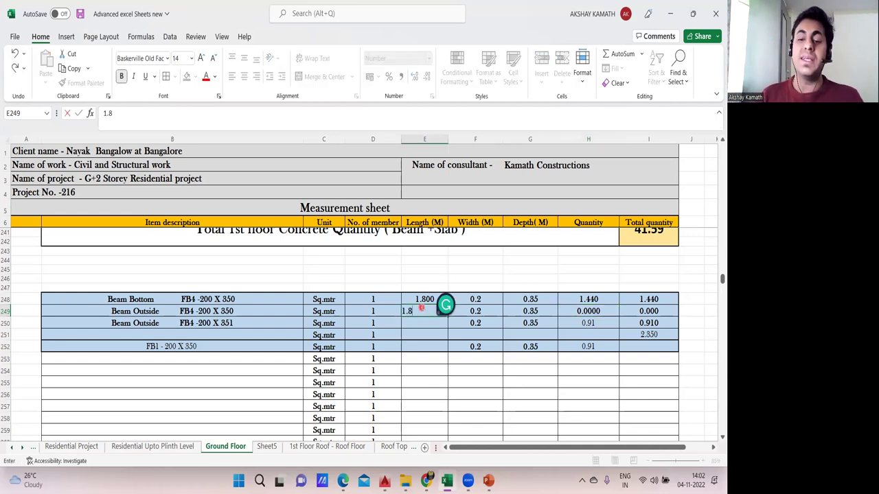
pyautogui.click(424, 360)
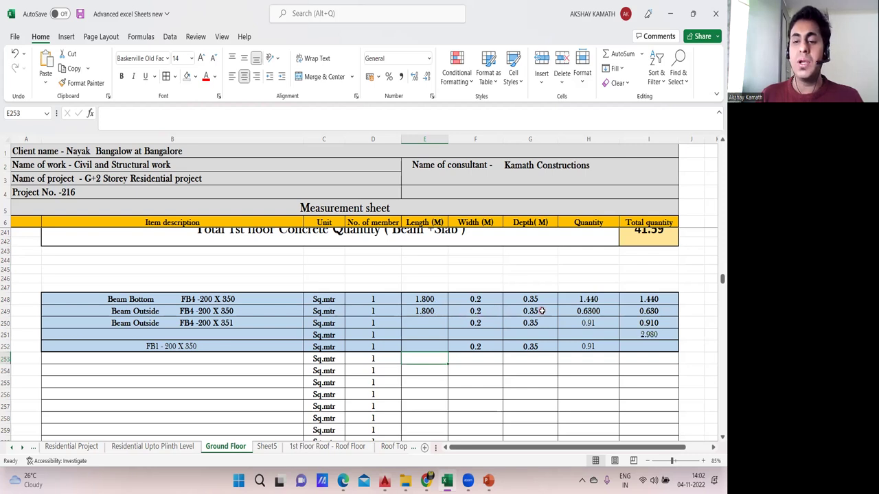
# Rewrite the H249 quantity as +(E249*G249) for 0.630, and bring PowerPoint forward
pyautogui.click(593, 311)
pyautogui.moveTo(143, 114); pyautogui.dragTo(57, 127)
pyautogui.write('+(')
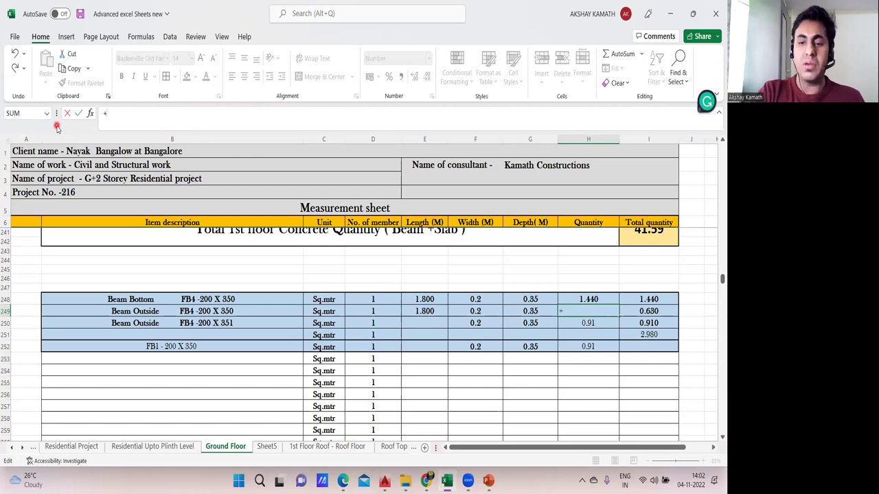
pyautogui.click(432, 311)
pyautogui.write('*')
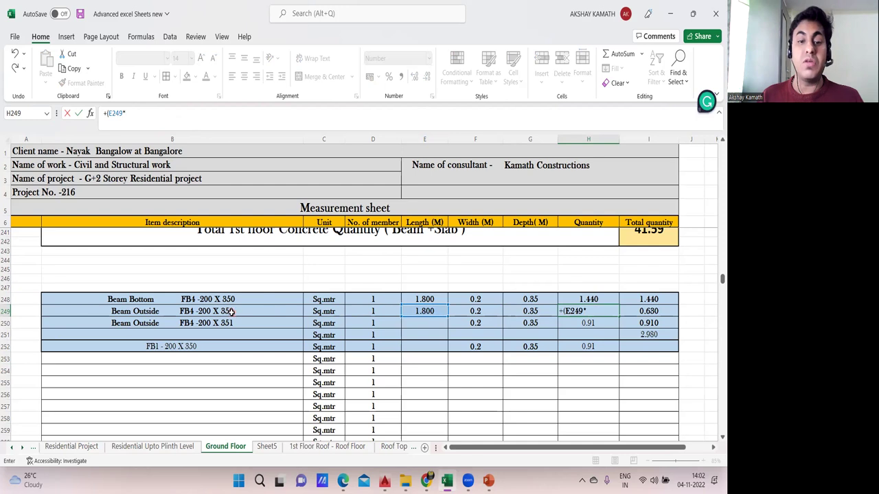
pyautogui.click(541, 311)
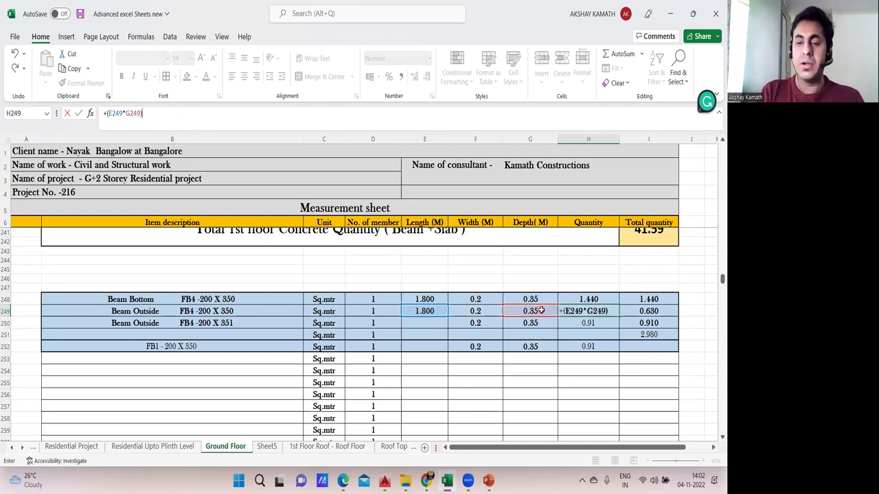
pyautogui.press('Return')
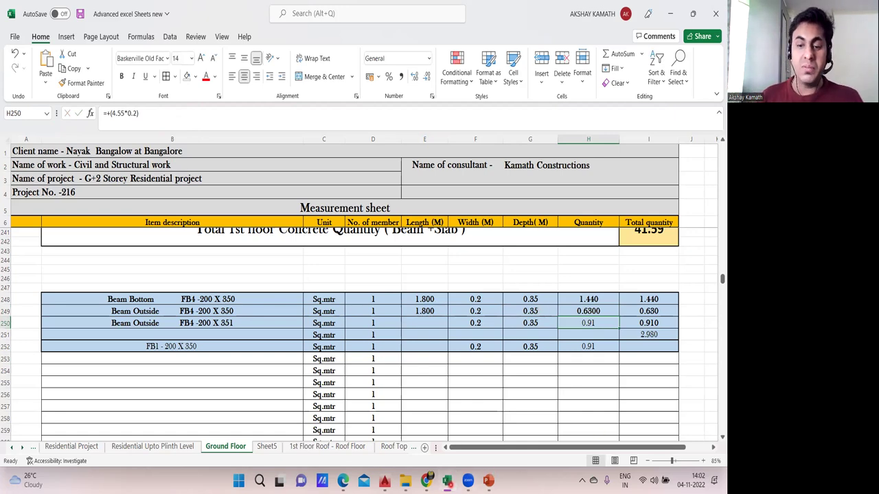
pyautogui.click(488, 480)
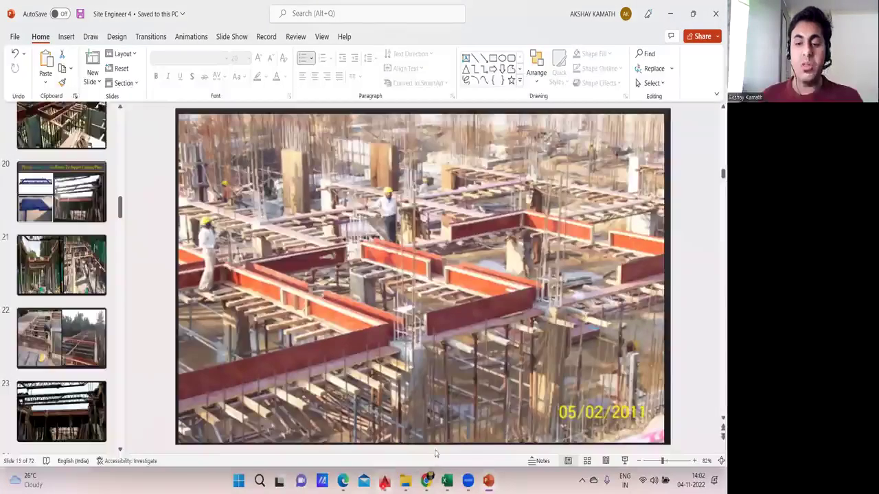
# Check FB4's 1800 mm span on the AutoCAD plan, then return to cell E249 in Excel
pyautogui.hotkey('alt', 'Tab')
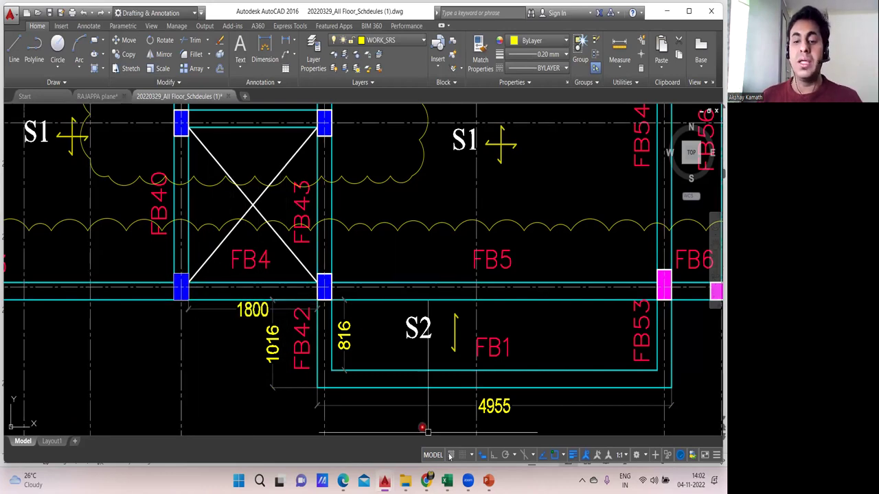
pyautogui.click(447, 481)
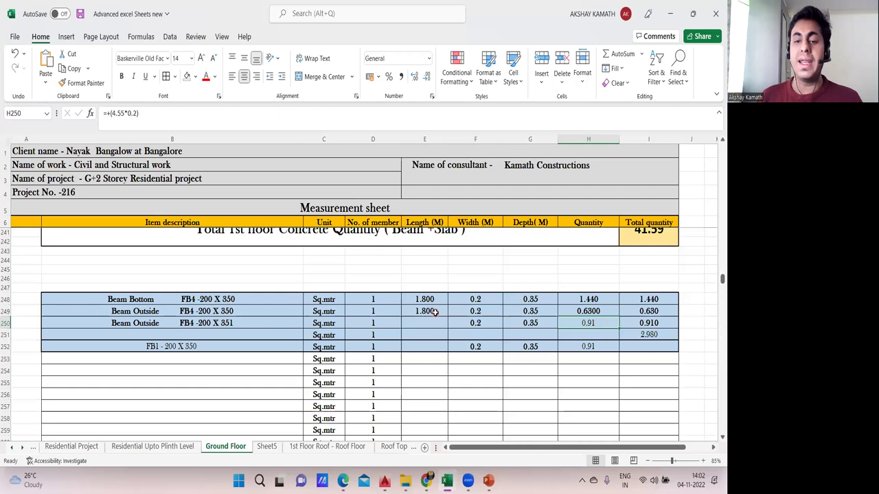
pyautogui.click(434, 312)
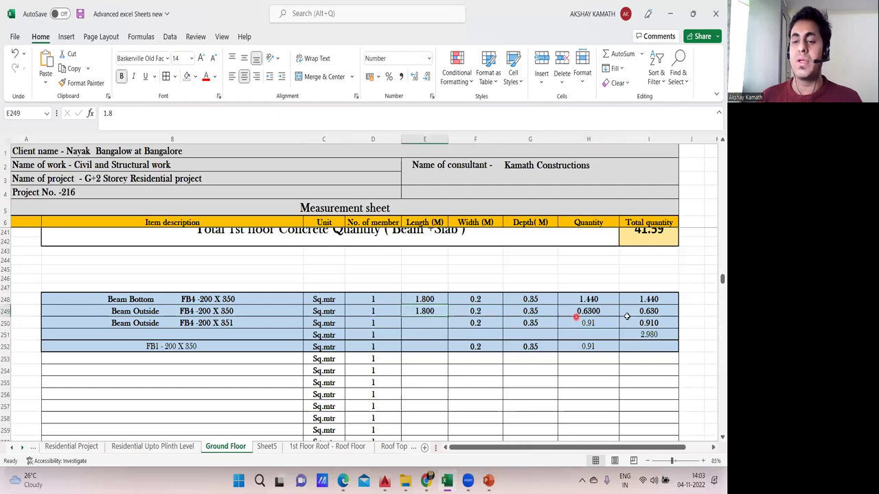
# Set 2 members for the FB4 beam outside row in D249
pyautogui.click(385, 312)
pyautogui.write('2')
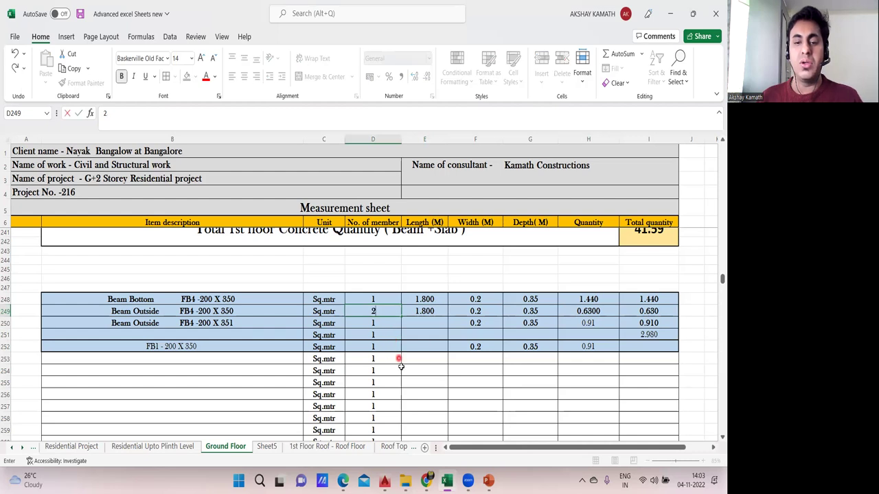
pyautogui.press('Return')
# Clear the B250 label, the FB1 row 252 and leftover rows 250–259
pyautogui.click(160, 322)
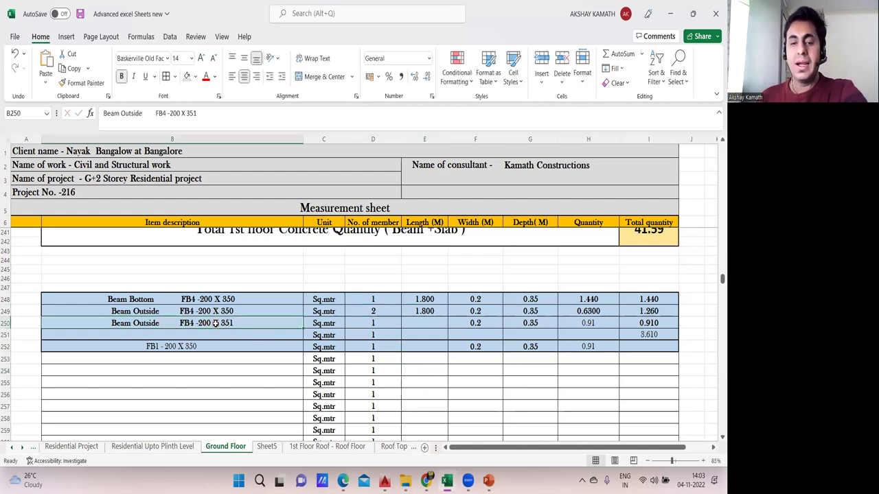
pyautogui.press('Delete')
pyautogui.click(173, 346)
pyautogui.moveTo(505, 355); pyautogui.dragTo(649, 348)
pyautogui.press('Delete')
pyautogui.click(520, 390)
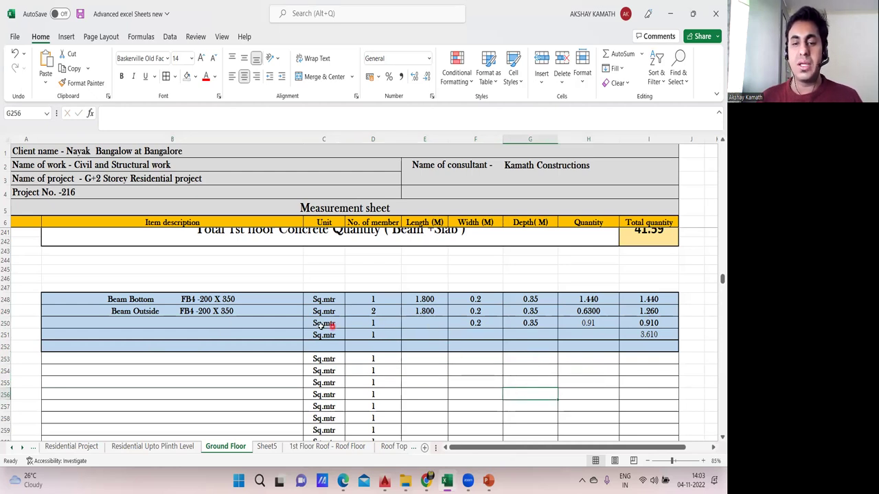
pyautogui.moveTo(324, 326); pyautogui.dragTo(618, 419)
pyautogui.press('Delete')
pyautogui.click(570, 376)
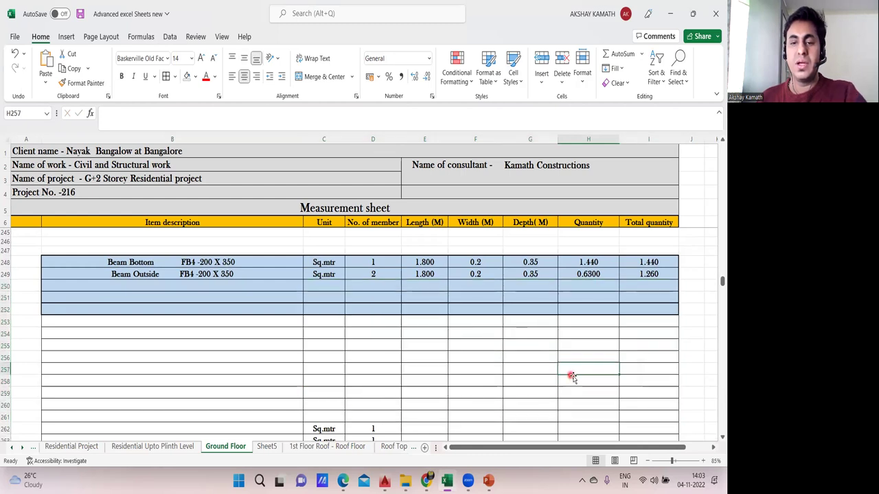
pyautogui.scroll(1, 531, 362)
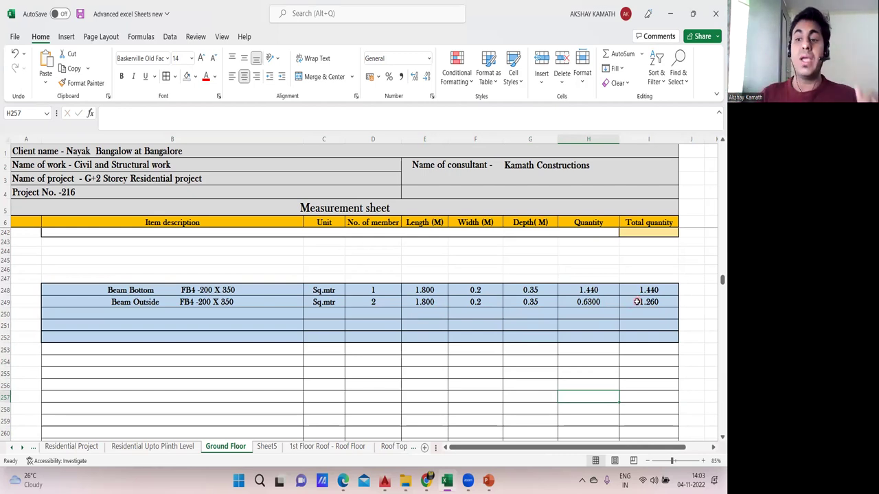
# Check the I249 total formula, abandoning a stray entry started in H250
pyautogui.doubleClick(661, 303)
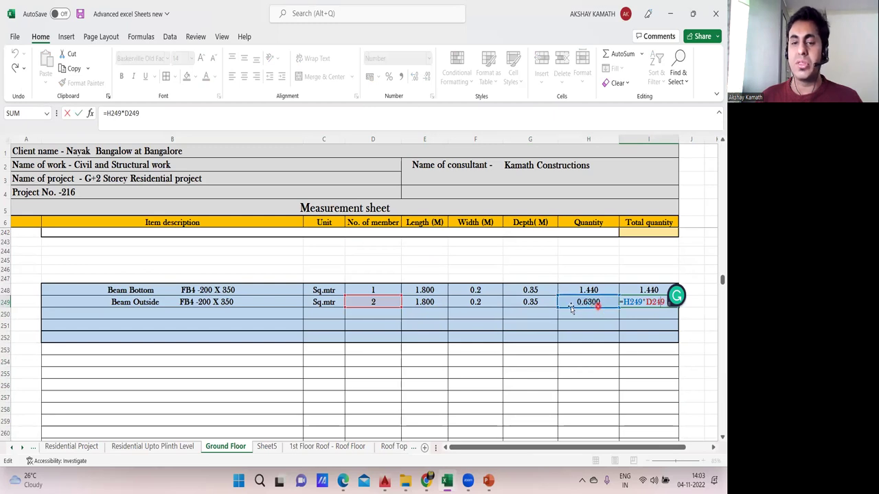
pyautogui.press('Return')
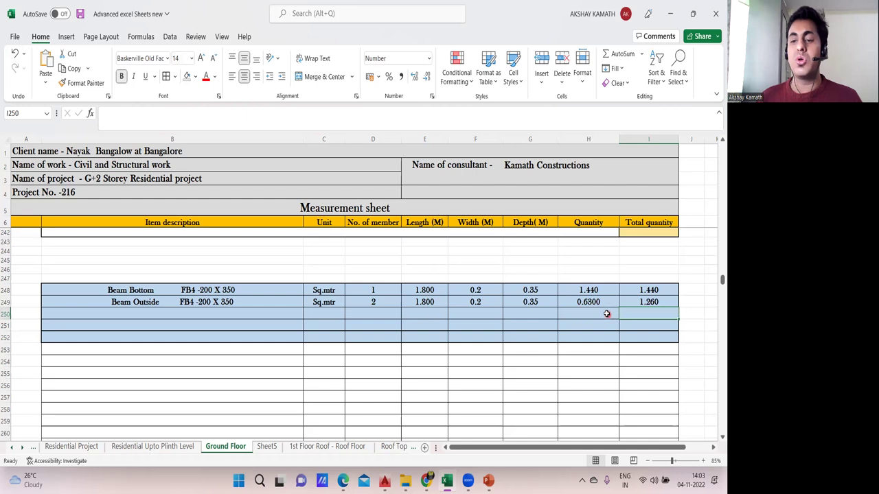
pyautogui.click(605, 313)
pyautogui.write('=')
pyautogui.write('+')
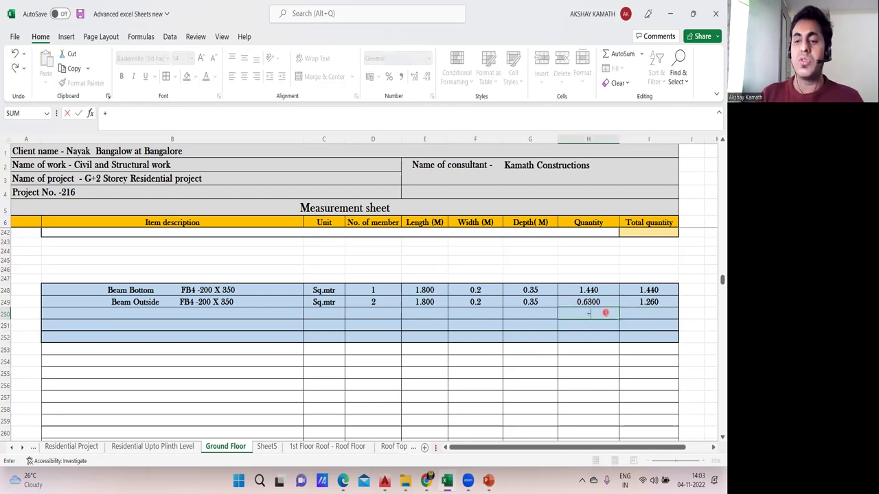
pyautogui.press('Escape')
# Enter =SUM(I248:I249) in I250, giving a 2.700 FB4 subtotal
pyautogui.click(641, 315)
pyautogui.write('=')
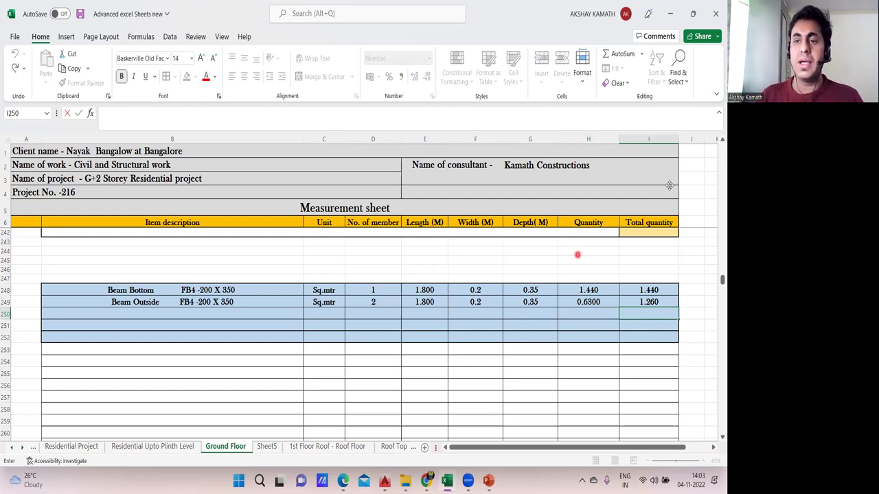
pyautogui.click(623, 54)
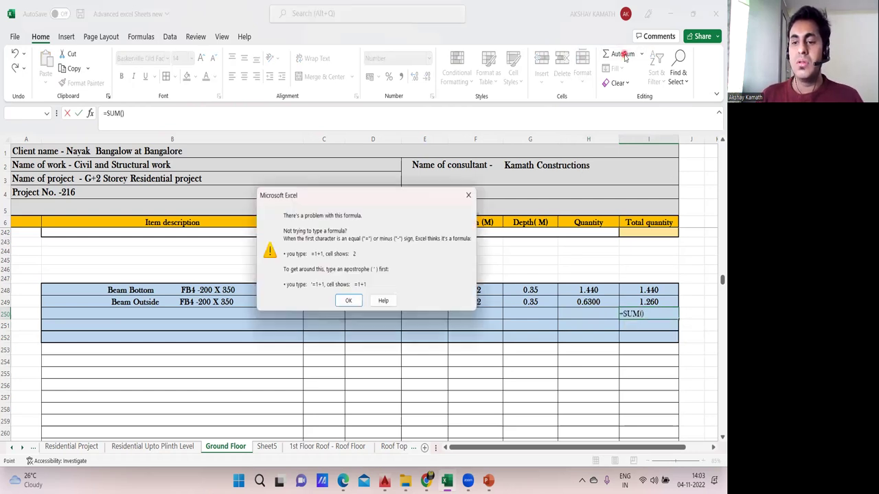
pyautogui.press('Return')
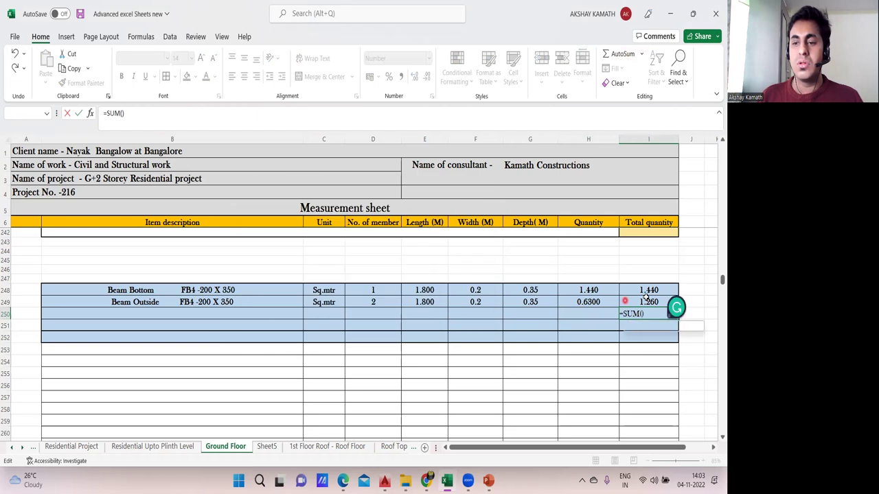
pyautogui.moveTo(649, 290); pyautogui.dragTo(649, 302)
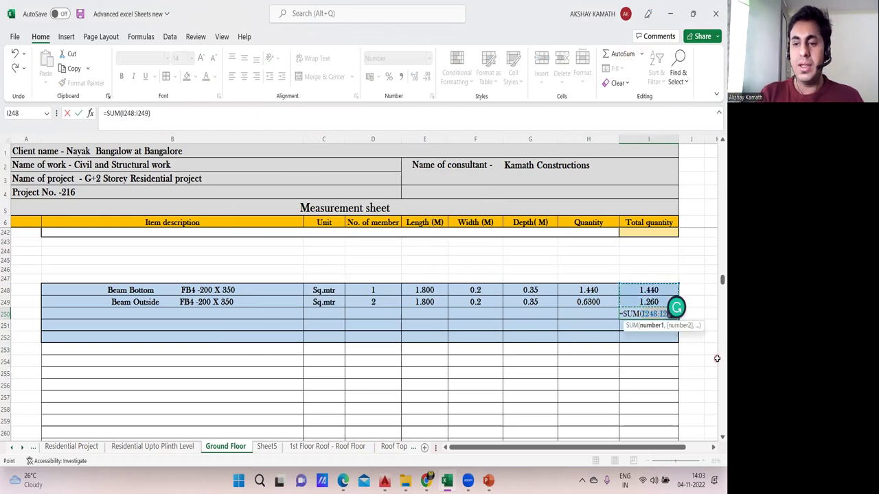
pyautogui.press('Return')
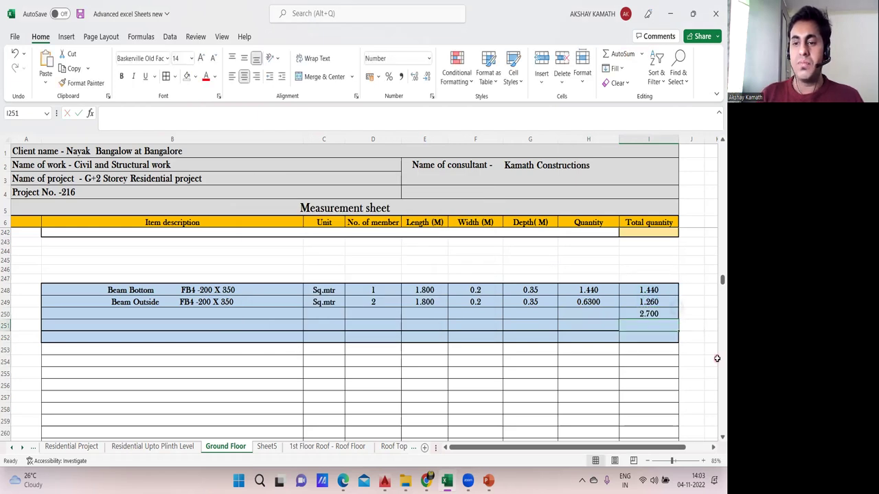
pyautogui.click(658, 315)
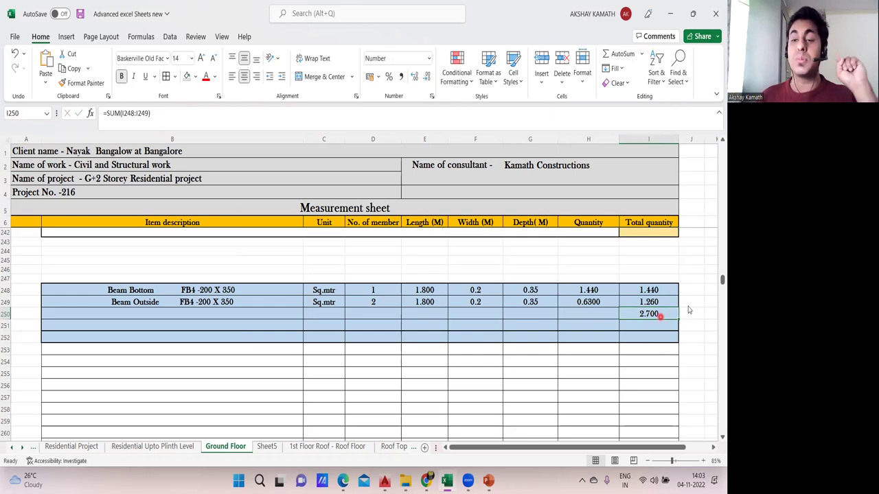
pyautogui.click(688, 308)
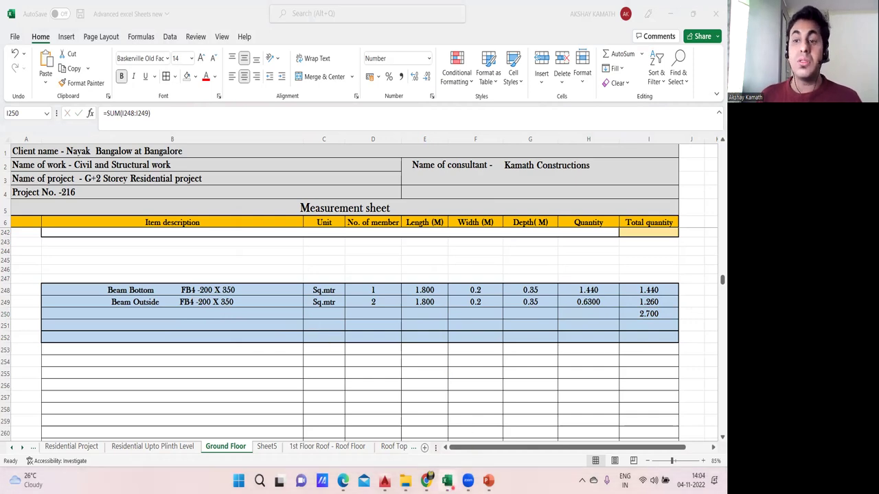
pyautogui.click(448, 482)
# Pan the AutoCAD plan to read the FB4/FB1 dimensions 1800, 816 and 4955, then return to Excel
pyautogui.click(448, 482)
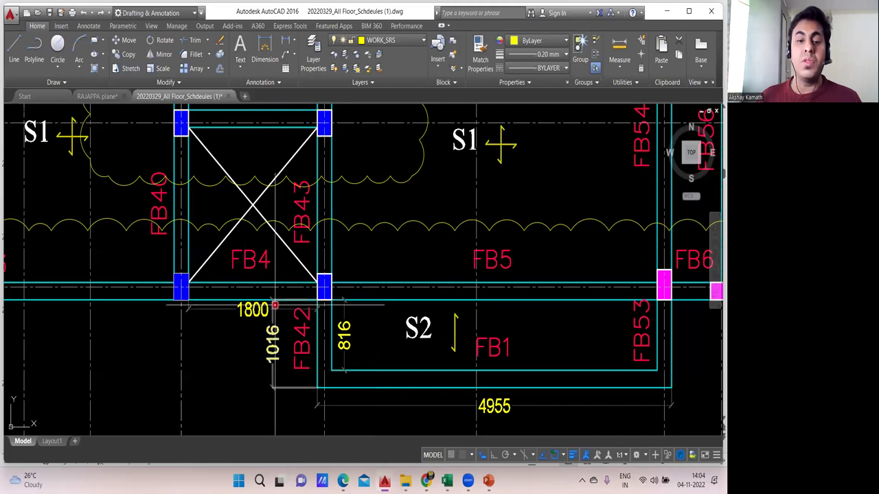
pyautogui.scroll(2, 276, 308)
pyautogui.scroll(-1, 296, 297)
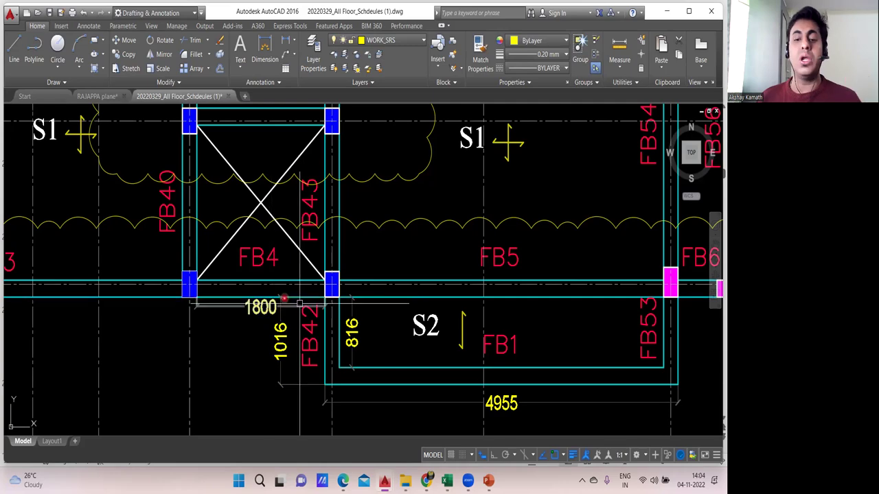
pyautogui.moveTo(384, 298)
pyautogui.mouseDown()
pyautogui.moveTo(381, 260)
pyautogui.moveTo(436, 308)
pyautogui.moveTo(580, 296)
pyautogui.moveTo(180, 274)
pyautogui.mouseUp()
pyautogui.moveTo(403, 348)
pyautogui.mouseDown()
pyautogui.moveTo(373, 325)
pyautogui.moveTo(371, 357)
pyautogui.moveTo(382, 320)
pyautogui.mouseUp()
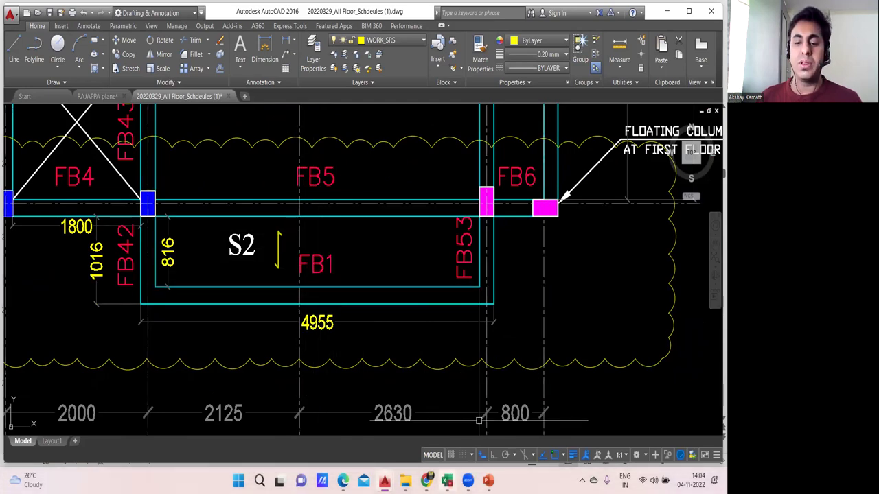
pyautogui.click(447, 480)
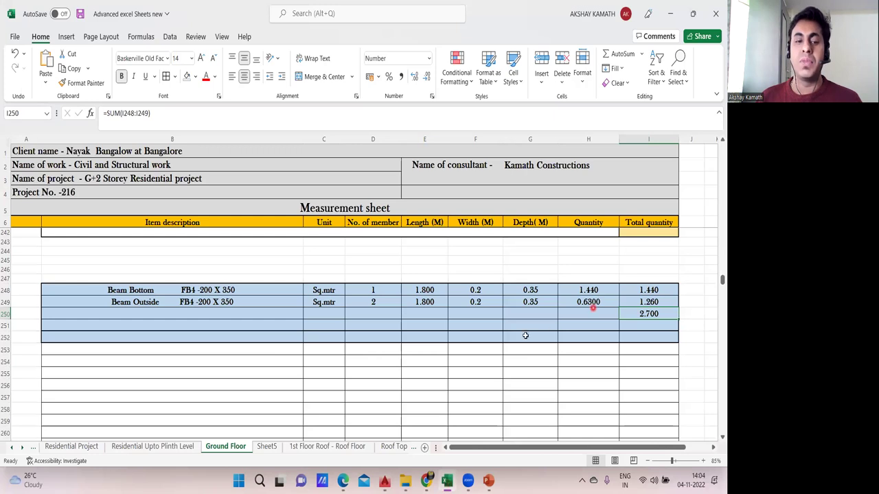
# Copy the FB4 description into B252 and trim it to 'FB4 -200 X 350'
pyautogui.click(275, 361)
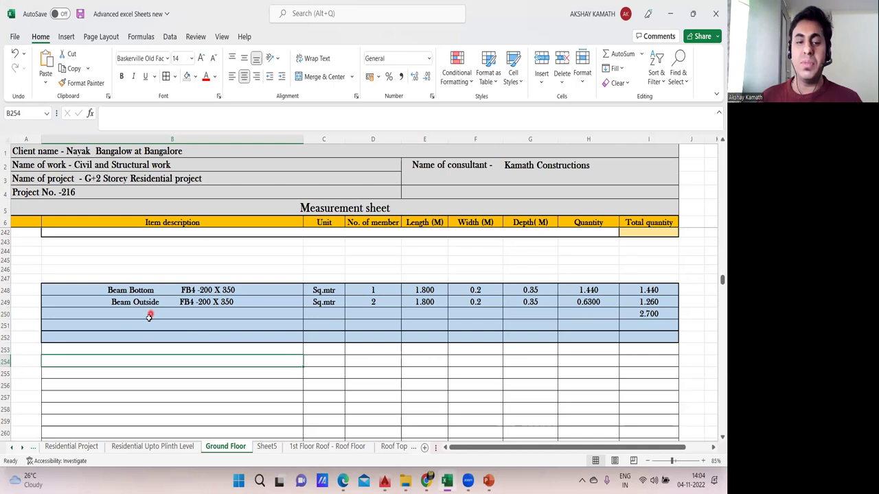
pyautogui.click(155, 291)
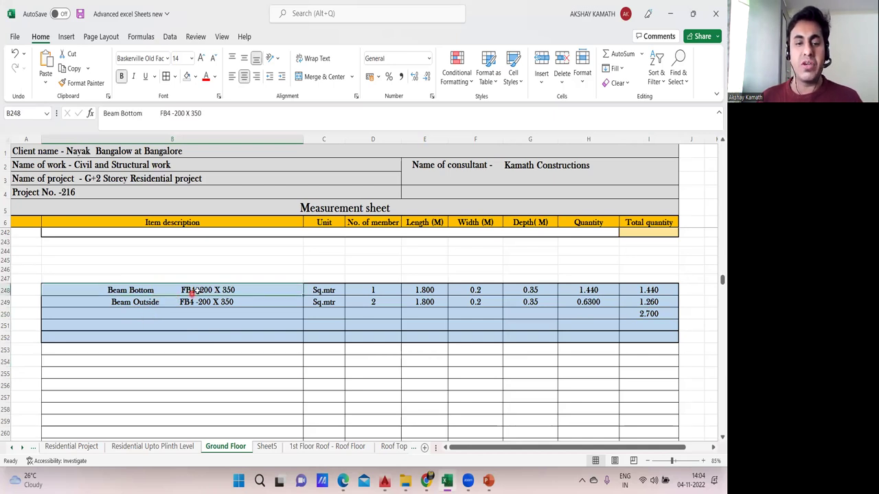
pyautogui.hotkey('ctrl', 'c')
pyautogui.click(181, 336)
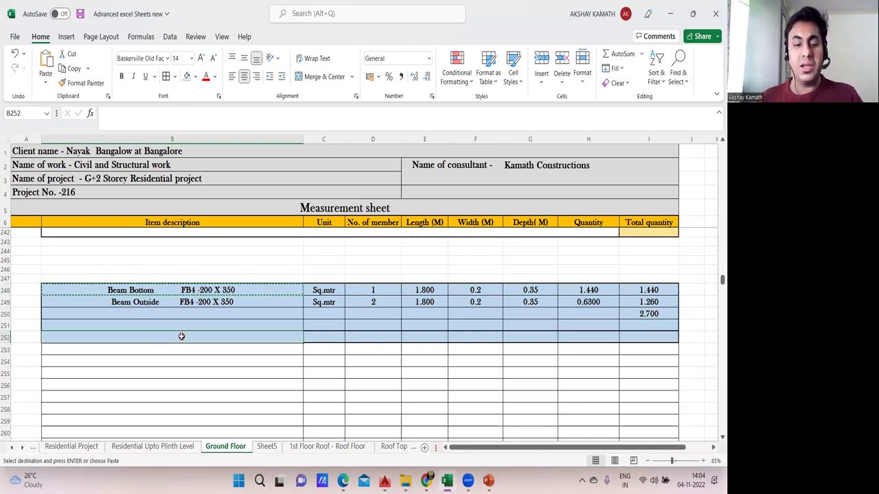
pyautogui.hotkey('ctrl', 'v')
pyautogui.press('F2')
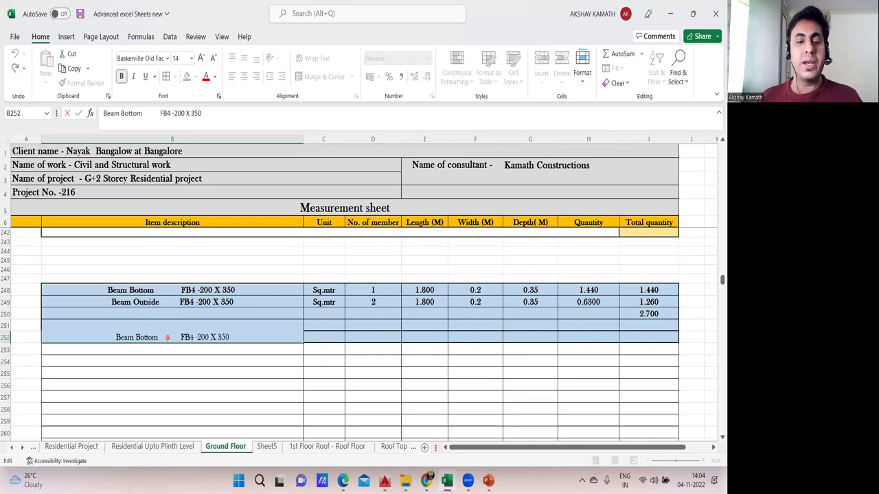
pyautogui.press('BackSpace')
pyautogui.click(146, 373)
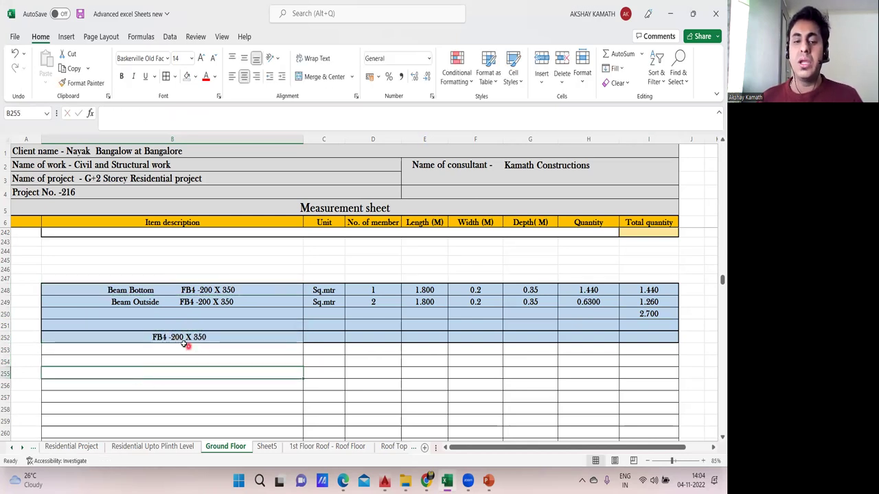
# Copy Sq.mtr, 1 member, 1.800 length, 0.2 width and 0.35 depth into row 252, clearing row 253's extras
pyautogui.moveTo(326, 290); pyautogui.dragTo(542, 305)
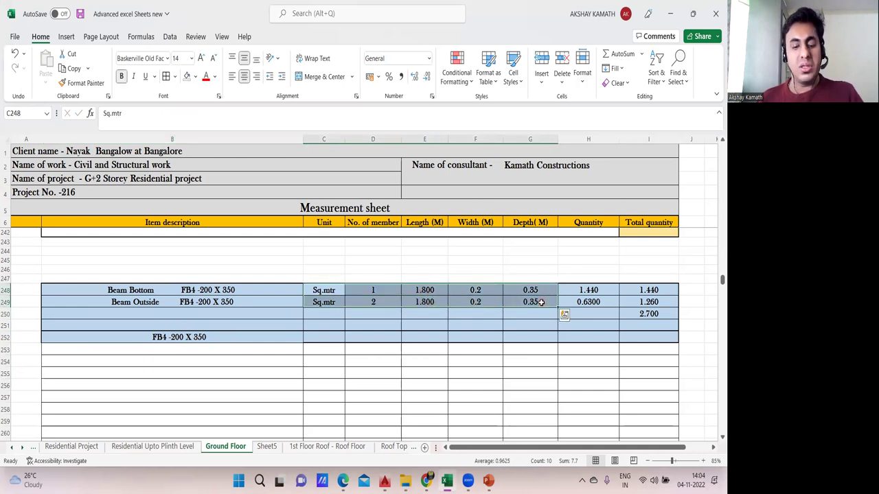
pyautogui.hotkey('ctrl', 'c')
pyautogui.click(320, 339)
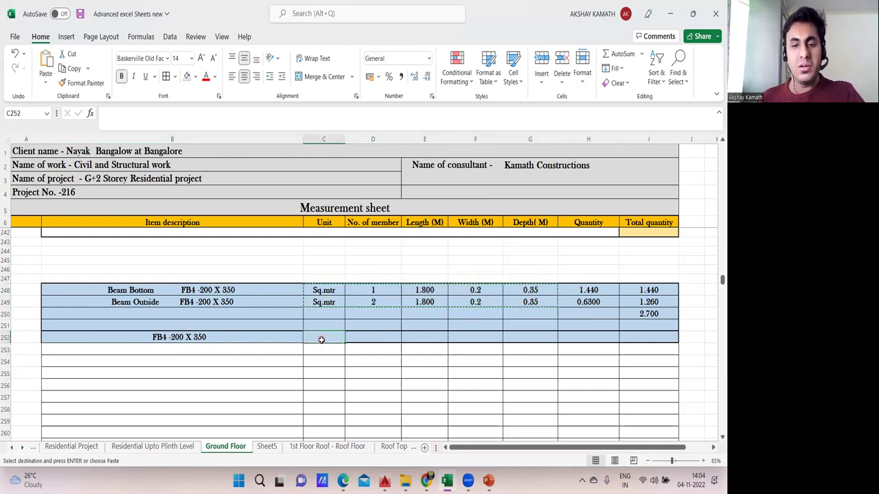
pyautogui.hotkey('ctrl', 'v')
pyautogui.press('Down')
pyautogui.press('Down')
pyautogui.press('Down')
pyautogui.press('Down')
pyautogui.moveTo(398, 350); pyautogui.dragTo(553, 350)
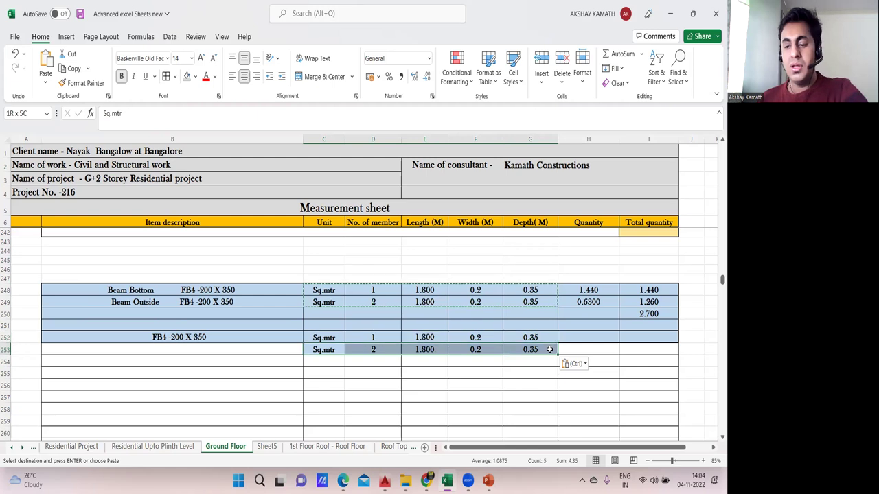
pyautogui.press('Delete')
pyautogui.click(503, 399)
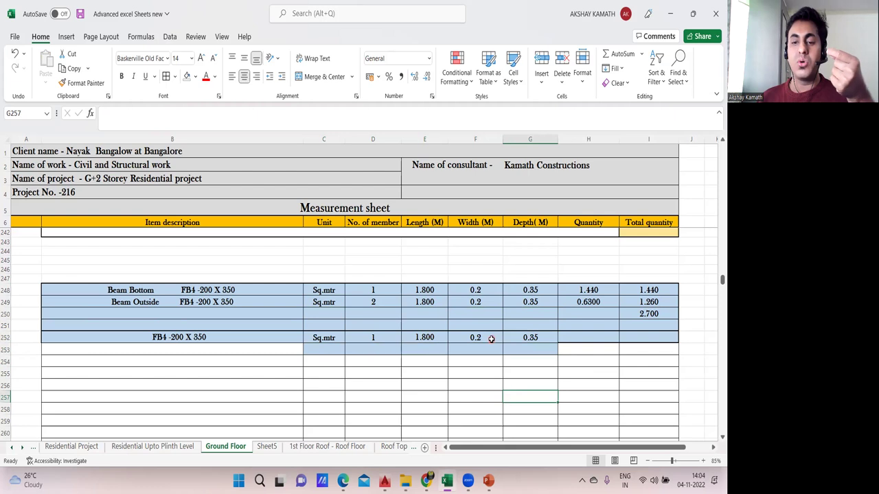
# Start an H252 quantity formula from E252 and F252, then cancel it
pyautogui.click(597, 338)
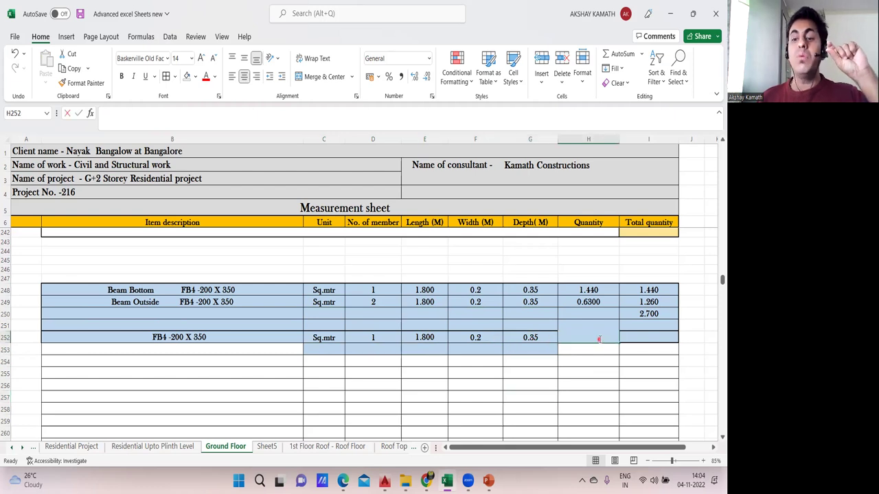
pyautogui.write('=')
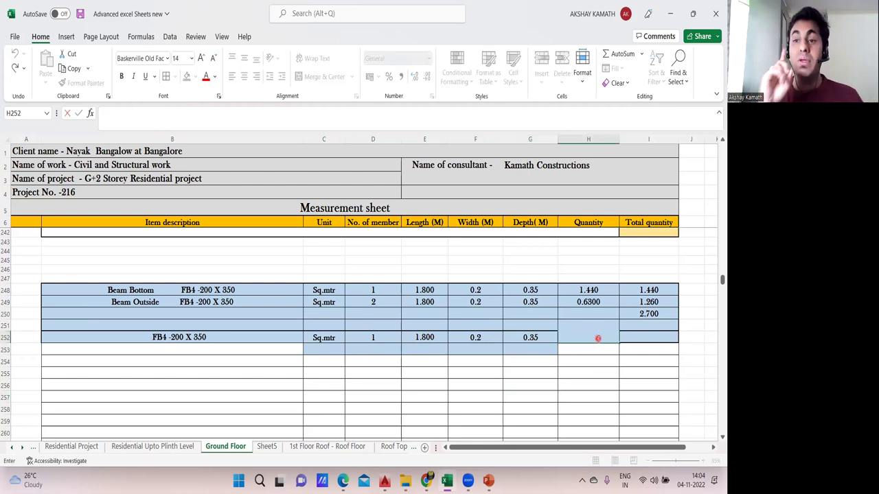
pyautogui.write('+(')
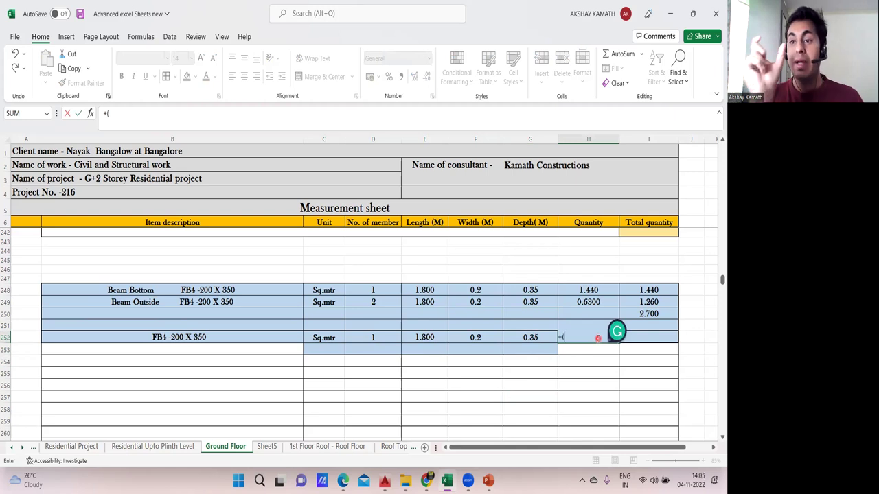
pyautogui.click(434, 338)
pyautogui.write('*')
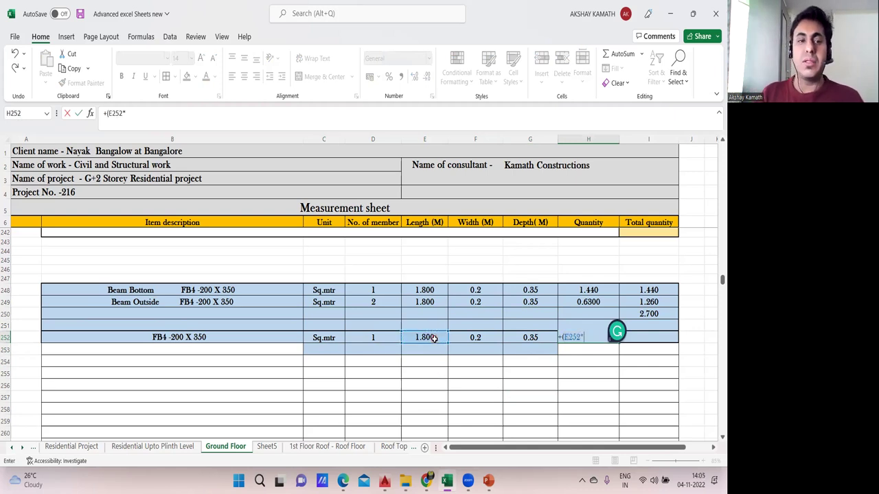
pyautogui.click(489, 337)
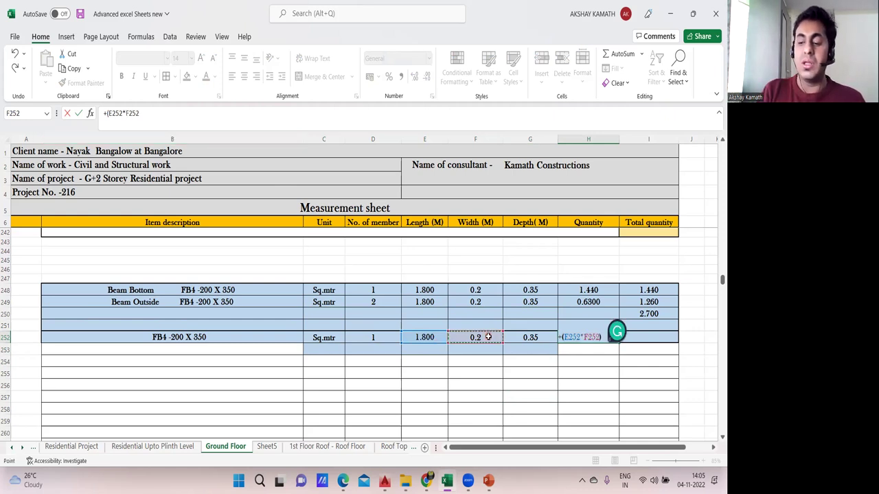
pyautogui.write(')+(')
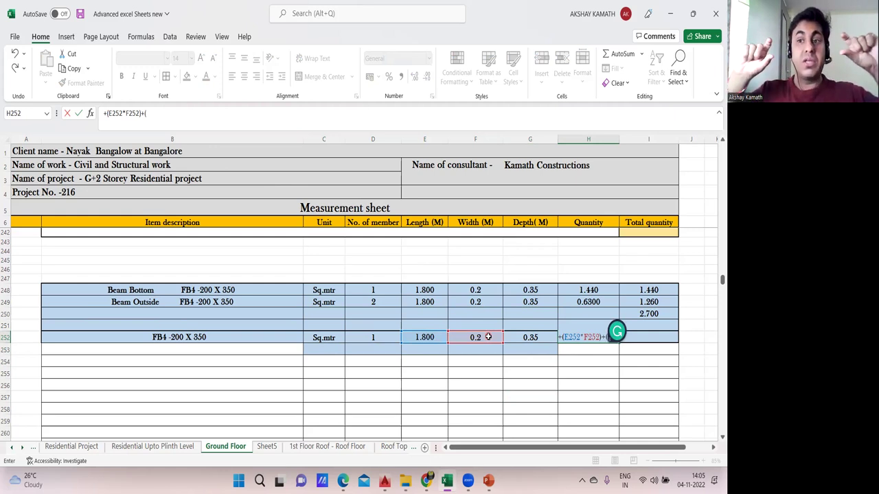
pyautogui.click(428, 337)
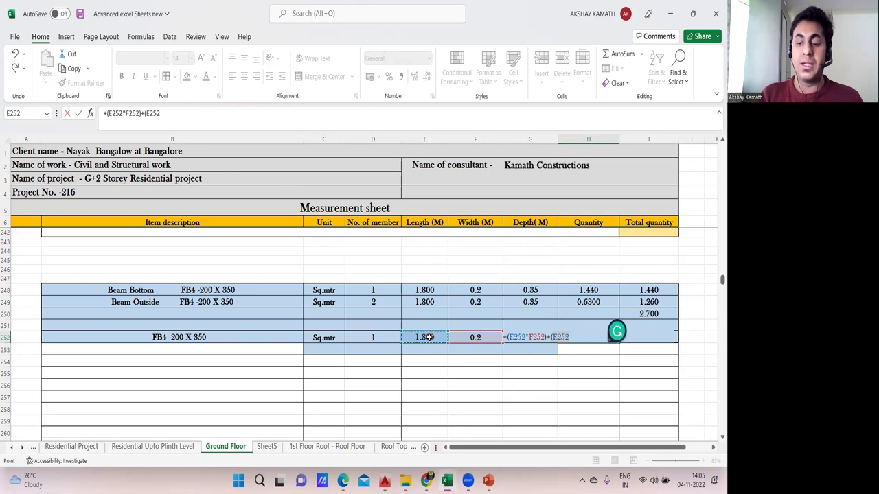
pyautogui.write('*')
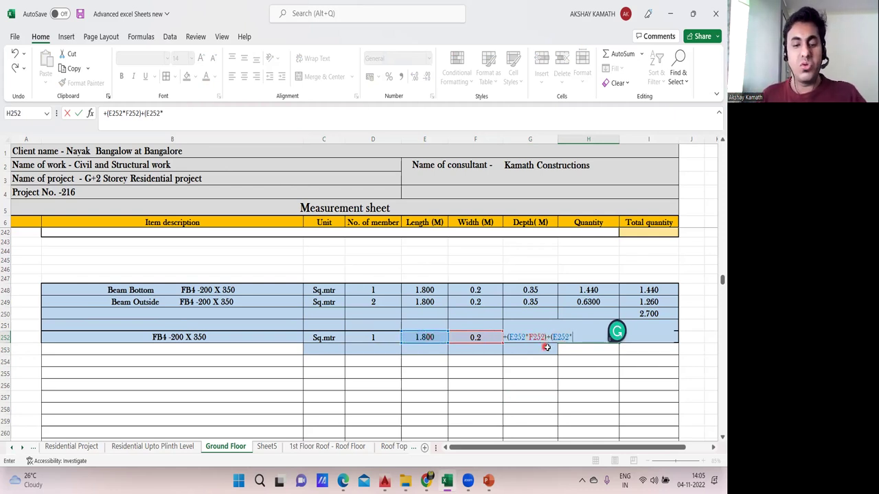
pyautogui.press('BackSpace')
pyautogui.press('BackSpace')
pyautogui.press('BackSpace')
pyautogui.press('BackSpace')
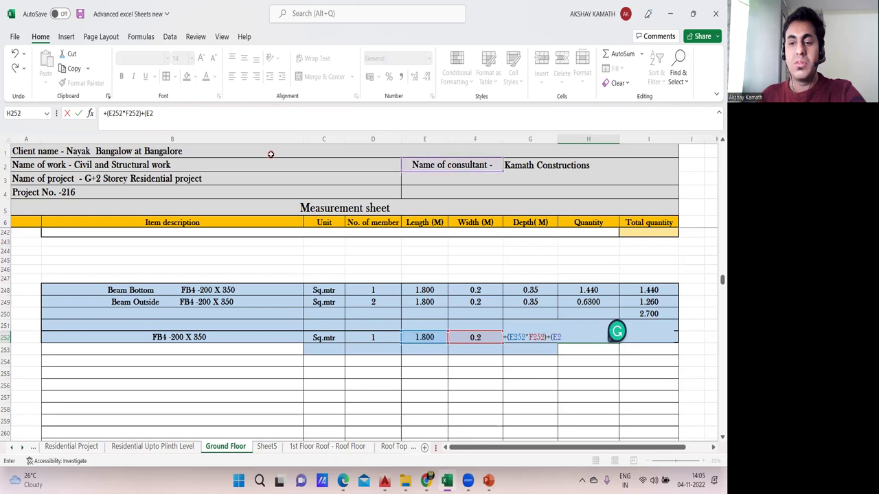
pyautogui.press('Escape')
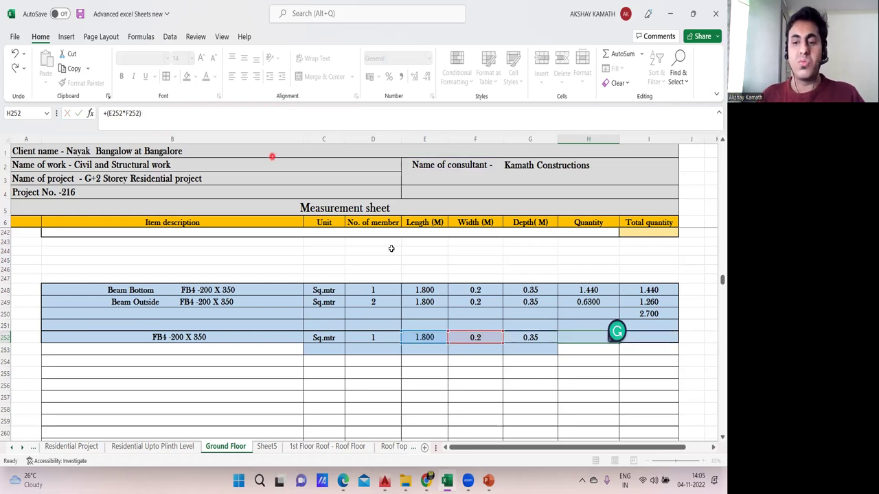
# Enter the bottom-area term +(E252*F252) in H252 and commit it
pyautogui.write('+')
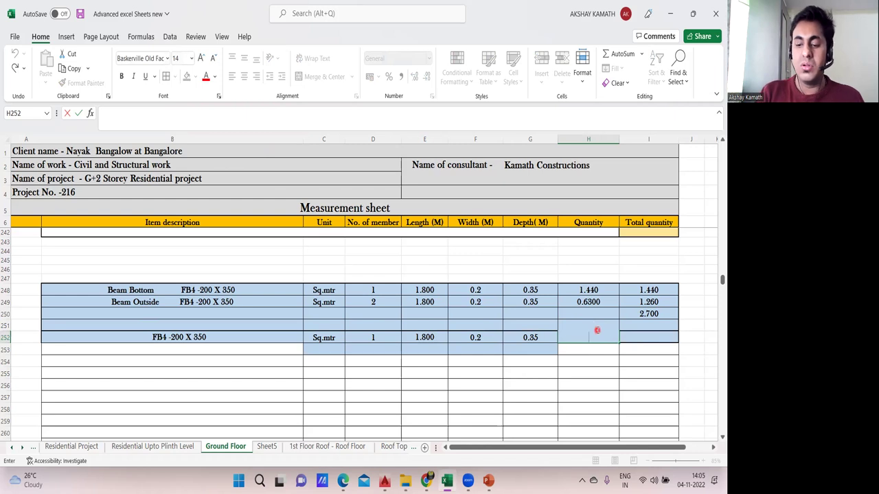
pyautogui.write('(')
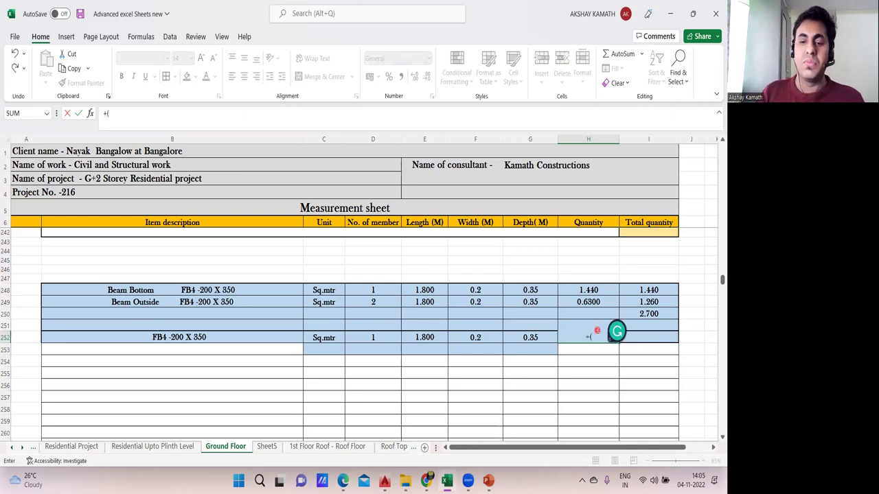
pyautogui.click(444, 334)
pyautogui.write('*')
pyautogui.click(473, 338)
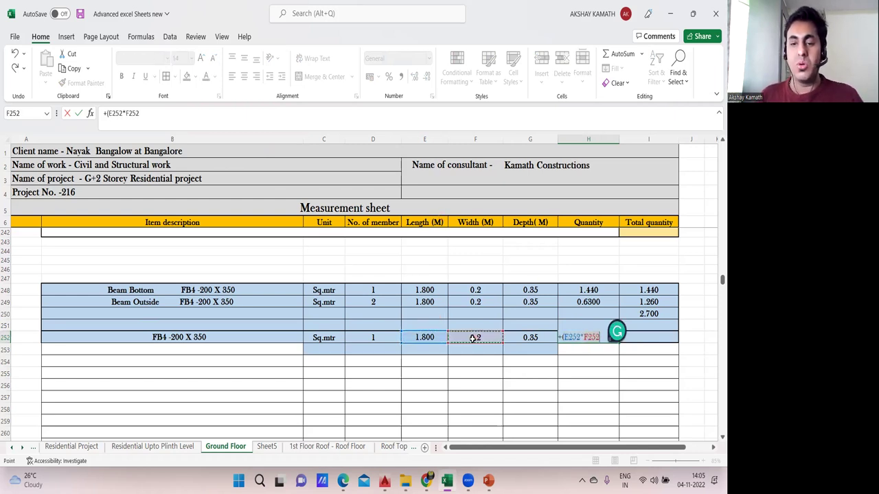
pyautogui.write(')+(')
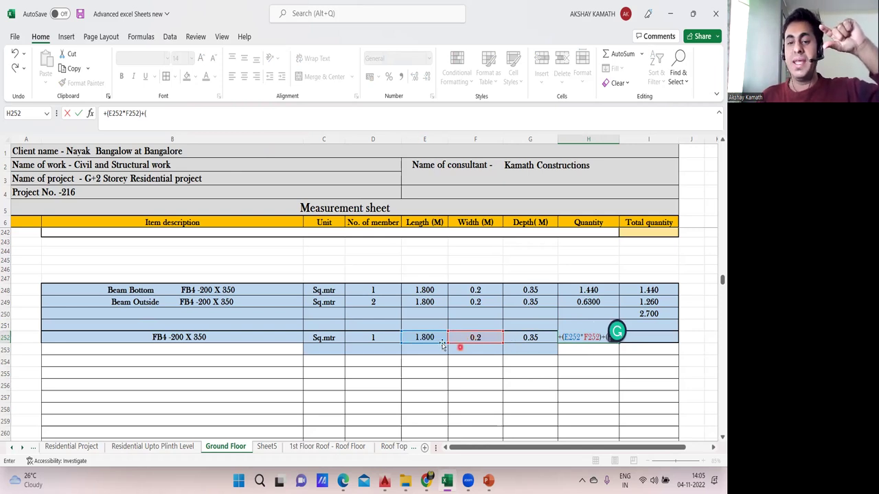
pyautogui.click(430, 337)
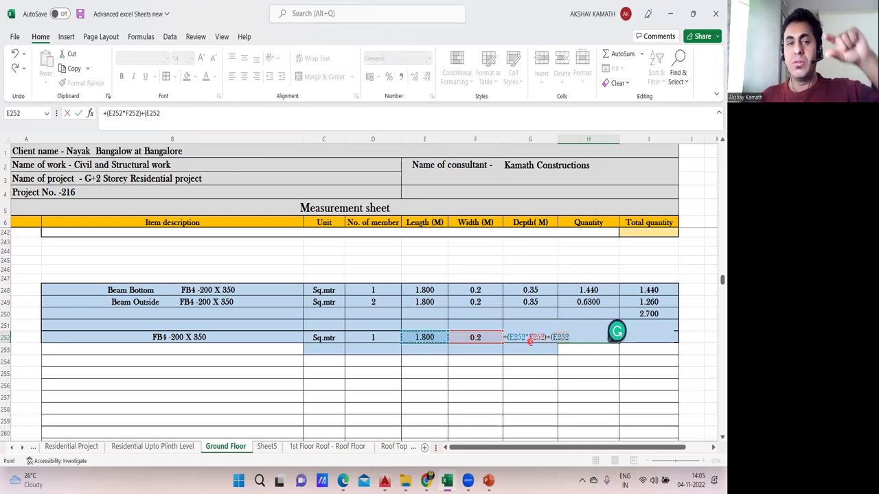
pyautogui.press('BackSpace')
pyautogui.press('BackSpace')
pyautogui.press('BackSpace')
pyautogui.press('BackSpace')
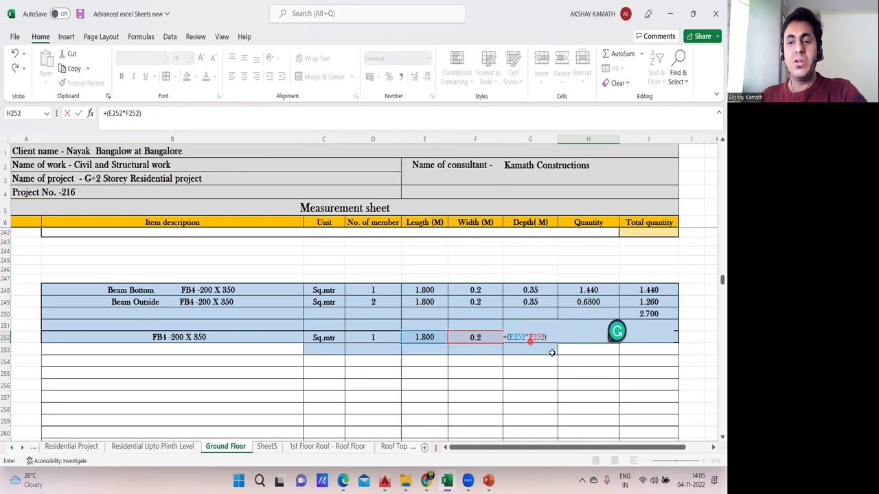
pyautogui.hotkey('ctrl', 'Return')
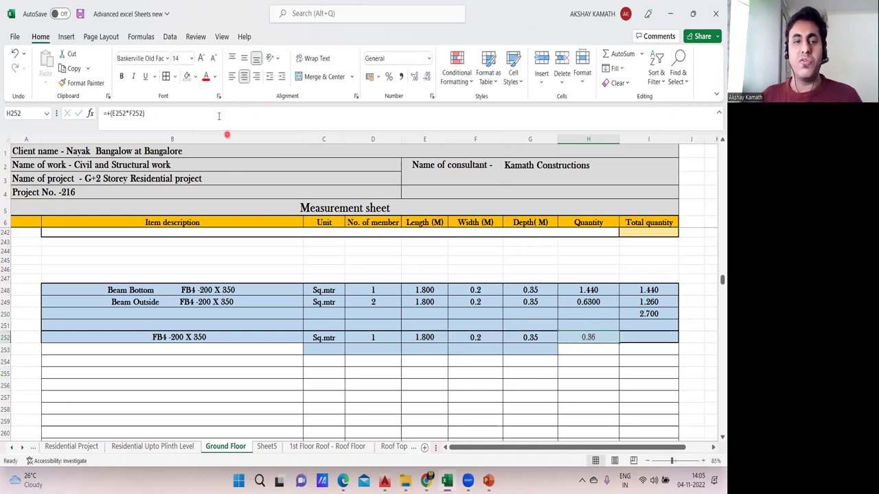
# Extend the H252 formula with +(G252*E252*2) for both sides, giving 1.62
pyautogui.click(218, 116)
pyautogui.write('+')
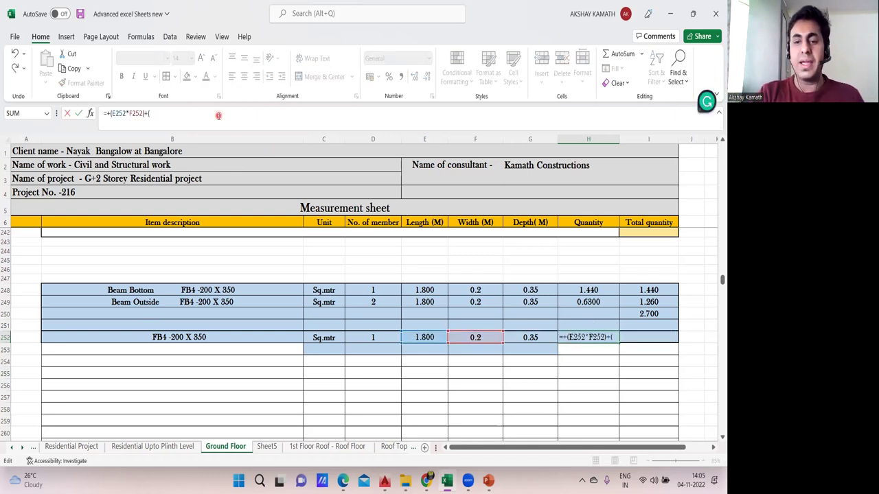
pyautogui.write('(')
pyautogui.click(545, 337)
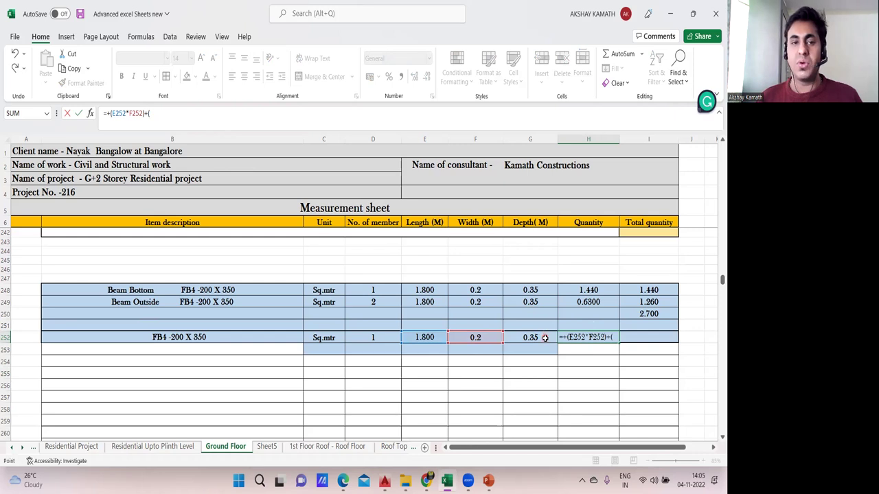
pyautogui.click(545, 338)
pyautogui.write('*')
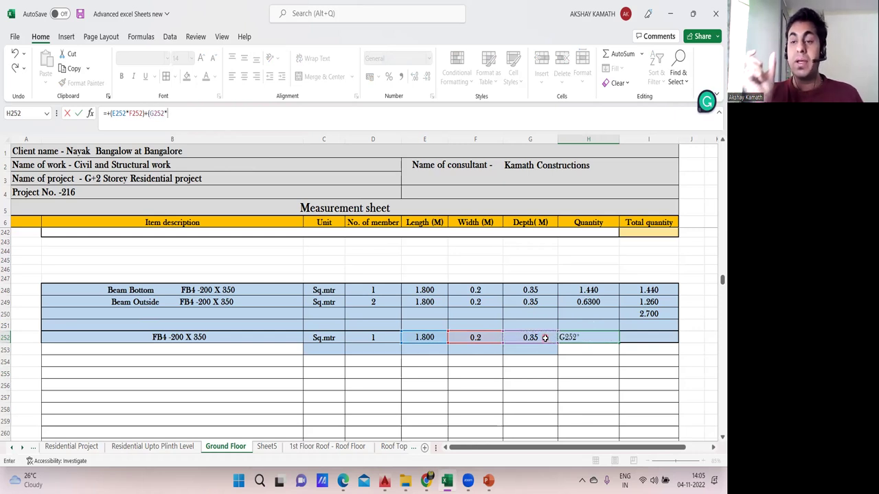
pyautogui.click(431, 338)
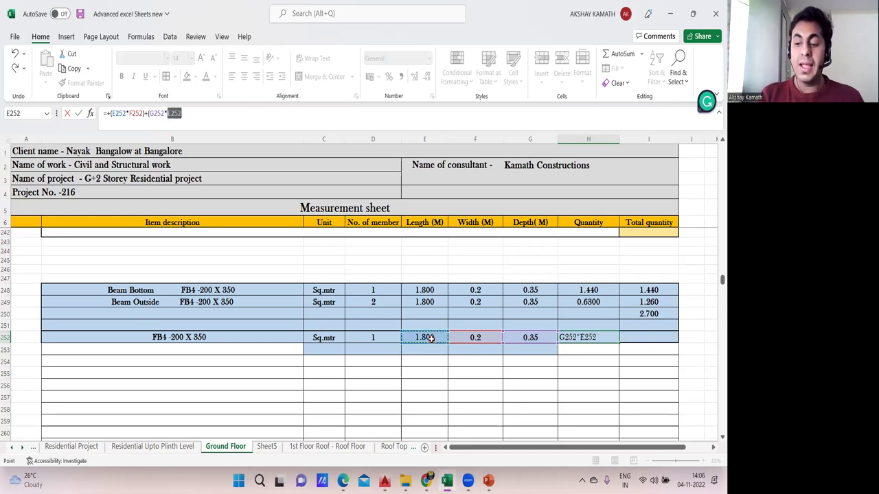
pyautogui.write('*')
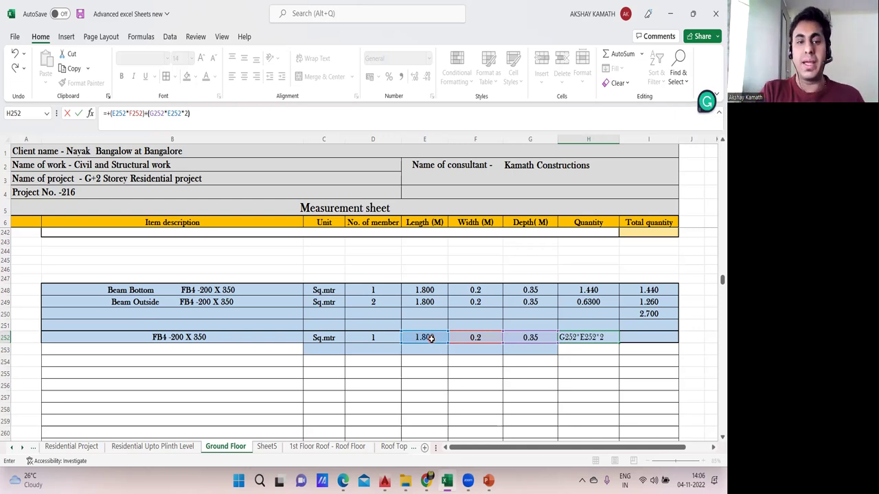
pyautogui.write('2)')
pyautogui.press('Return')
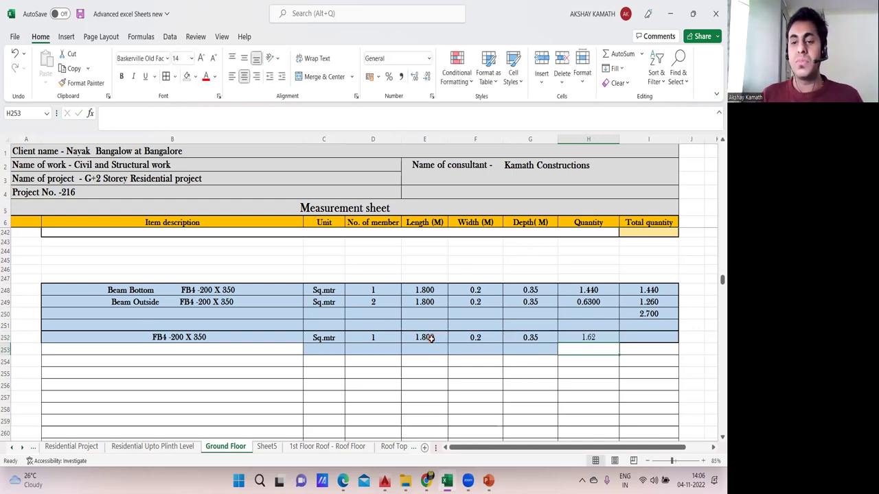
# Reselect H252 and highlight its entire formula in the formula bar
pyautogui.click(589, 338)
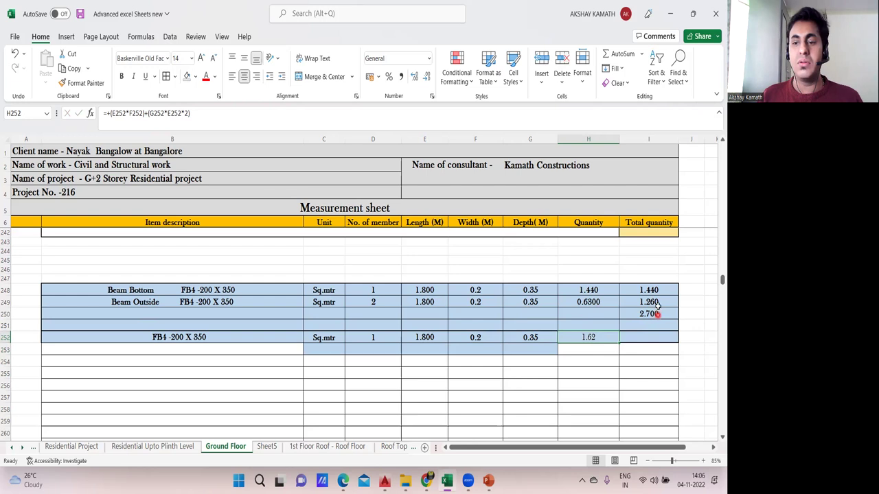
pyautogui.click(605, 336)
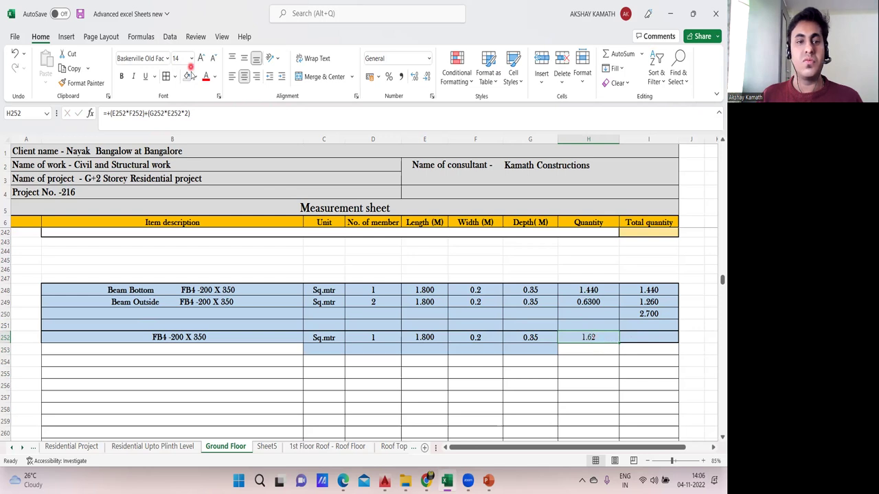
pyautogui.click(427, 357)
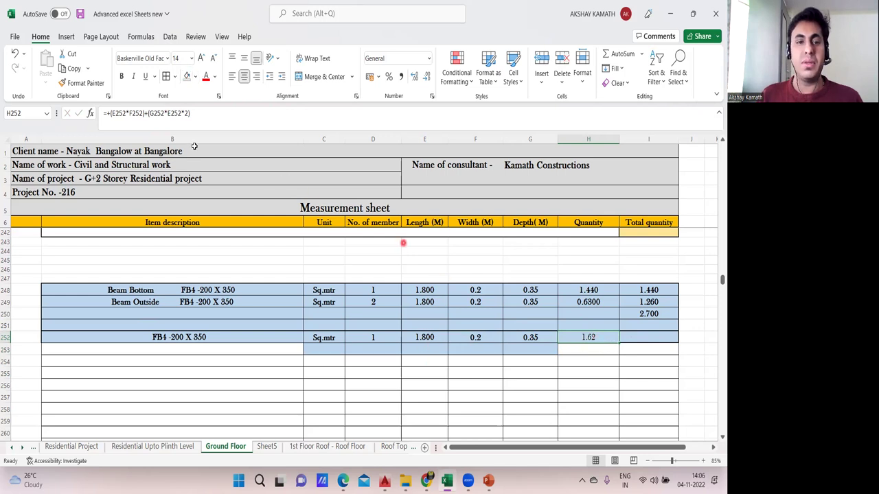
pyautogui.moveTo(202, 114); pyautogui.dragTo(84, 116)
# Replace the H252 formula with +(E252*F252)+(E252*G252)*2, showing 1.62 again
pyautogui.press('BackSpace')
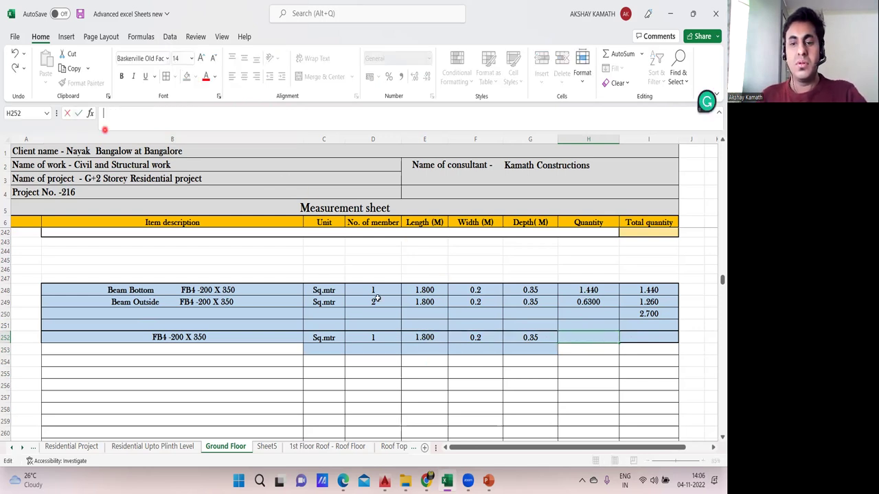
pyautogui.write('+(')
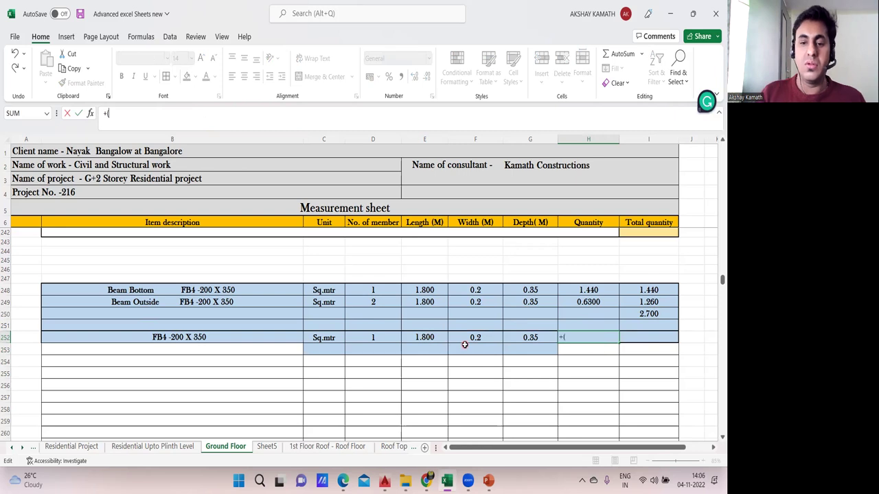
pyautogui.click(440, 336)
pyautogui.write('*')
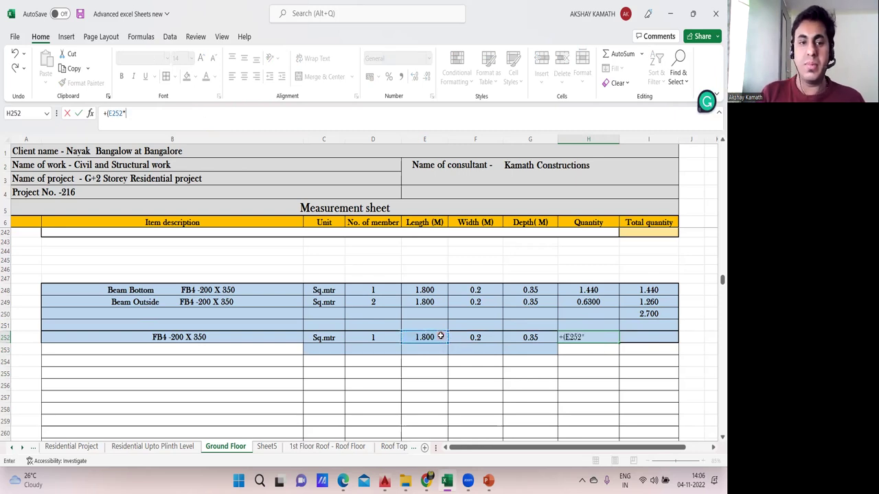
pyautogui.click(477, 337)
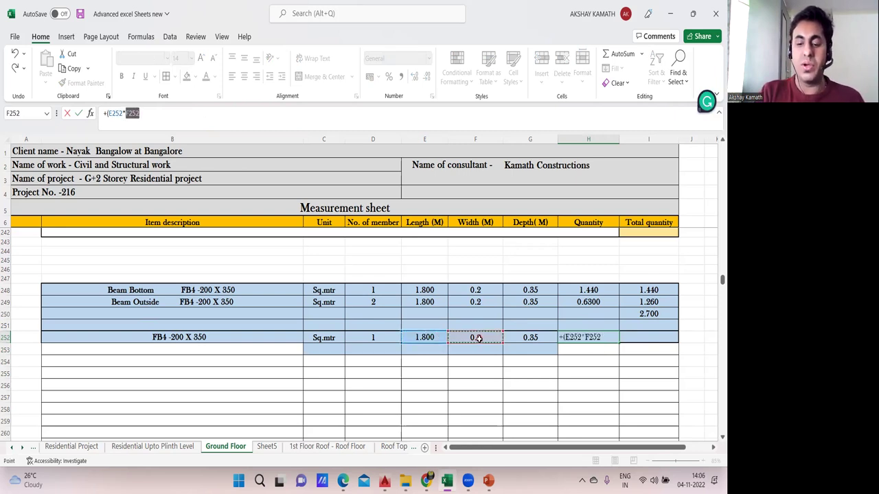
pyautogui.write(')+(')
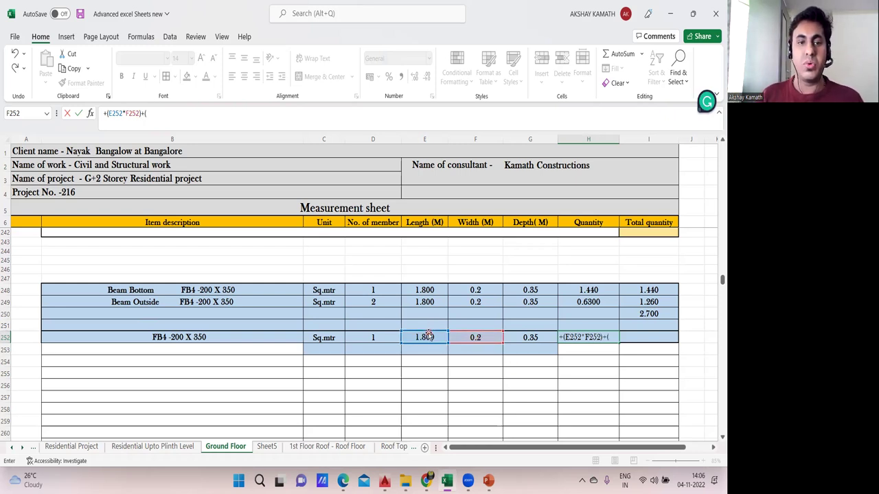
pyautogui.click(428, 337)
pyautogui.write('*')
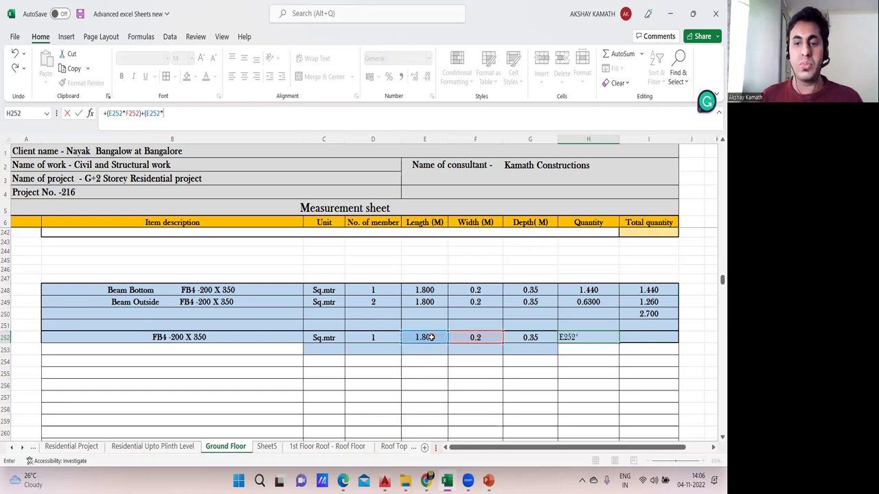
pyautogui.click(531, 337)
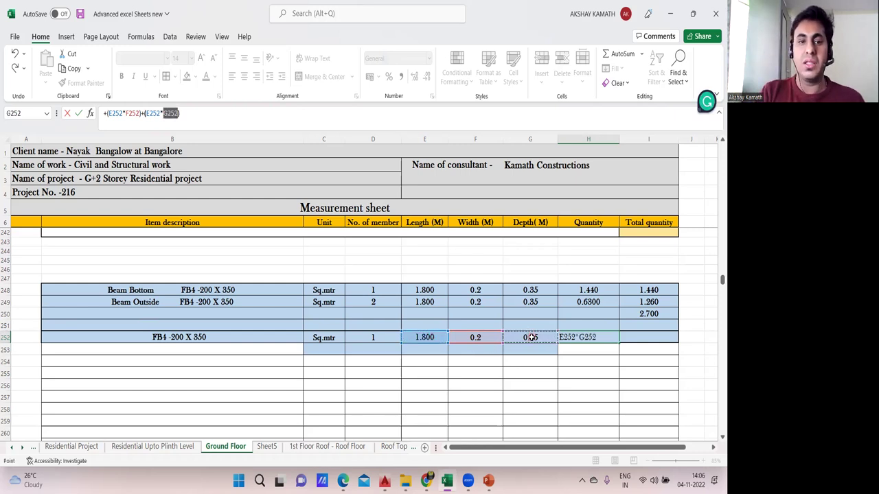
pyautogui.write(')*2')
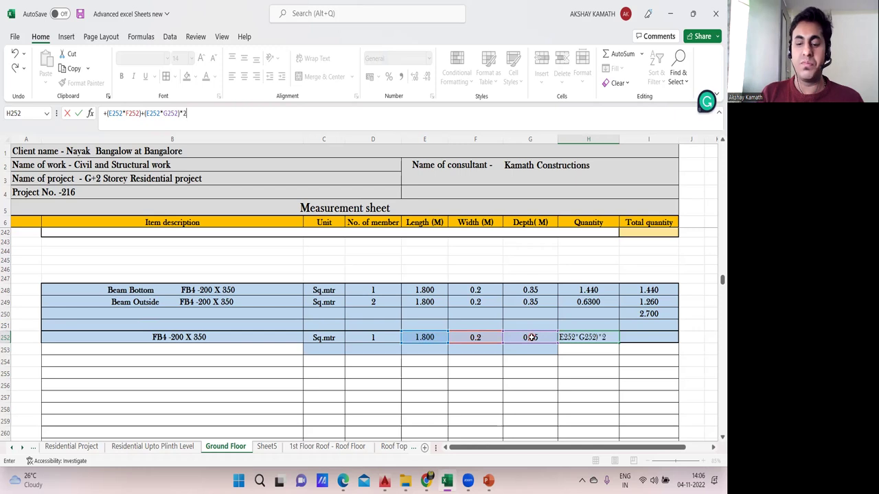
pyautogui.press('Return')
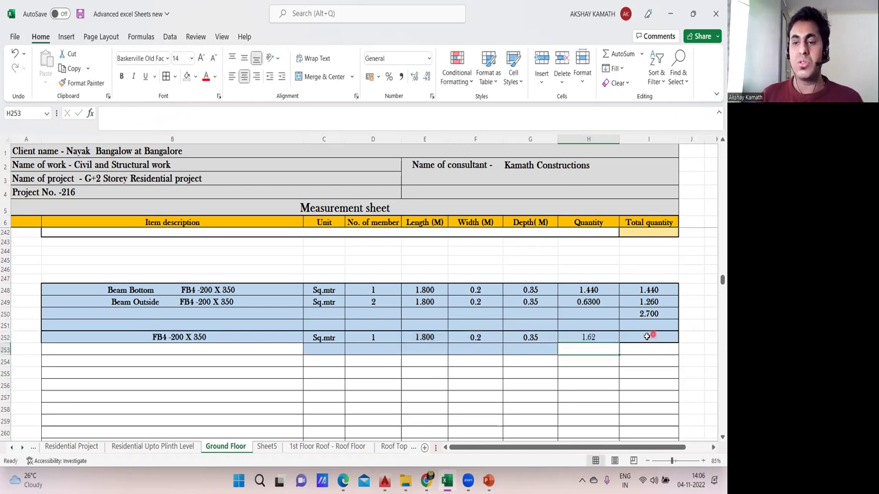
# Check the FB4 total in I250, then try adding width F248 to the H248 formula
pyautogui.doubleClick(658, 314)
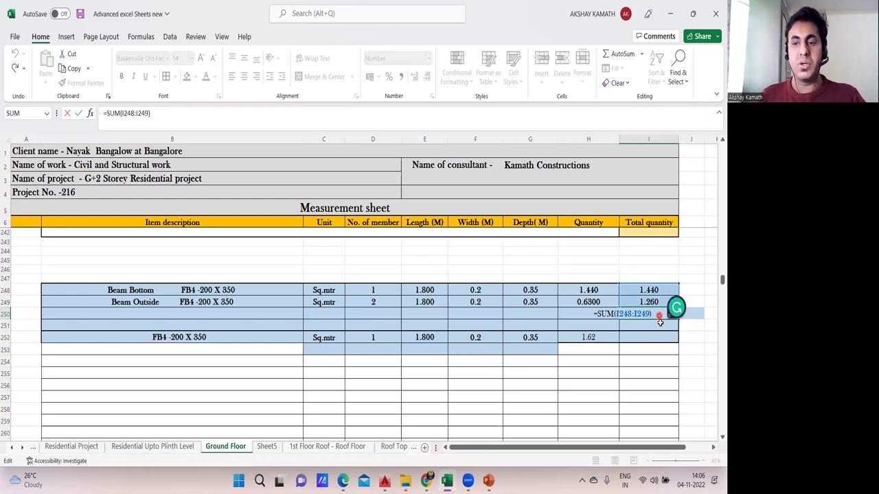
pyautogui.press('Escape')
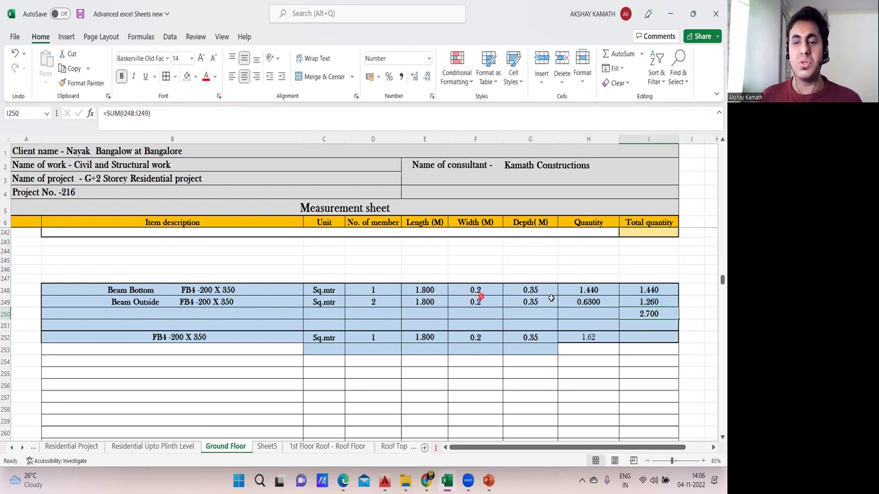
pyautogui.doubleClick(593, 291)
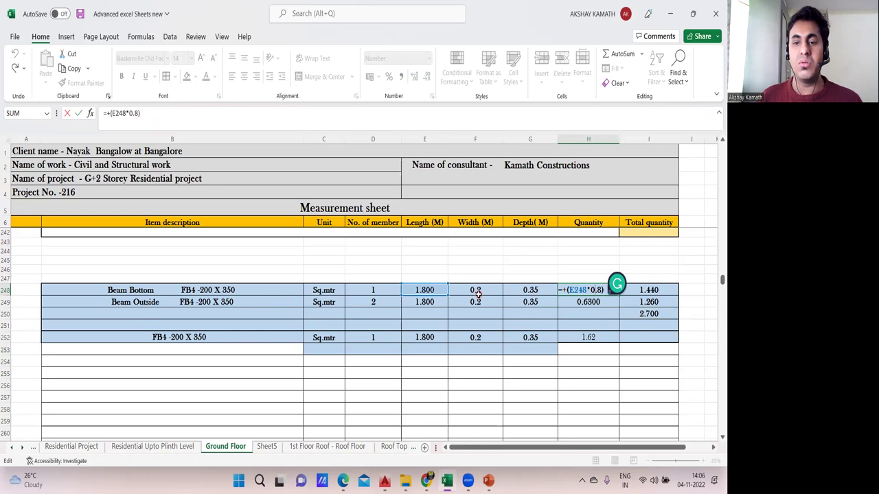
pyautogui.click(157, 140)
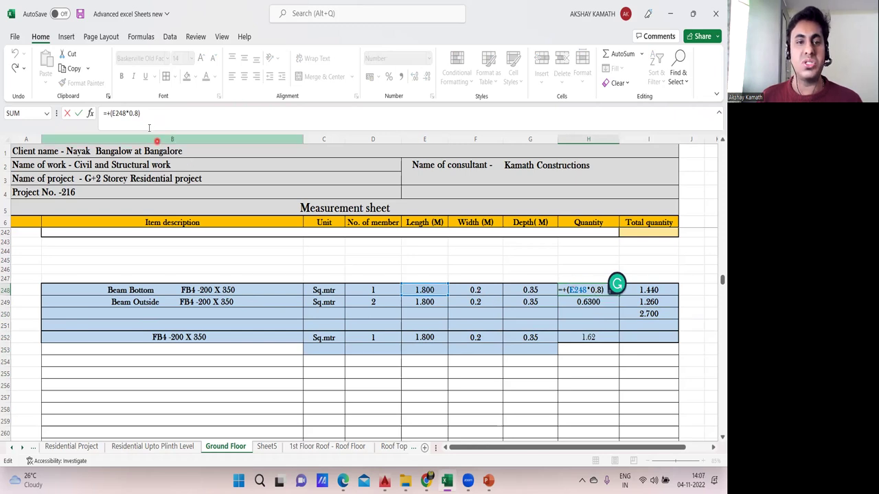
pyautogui.click(139, 117)
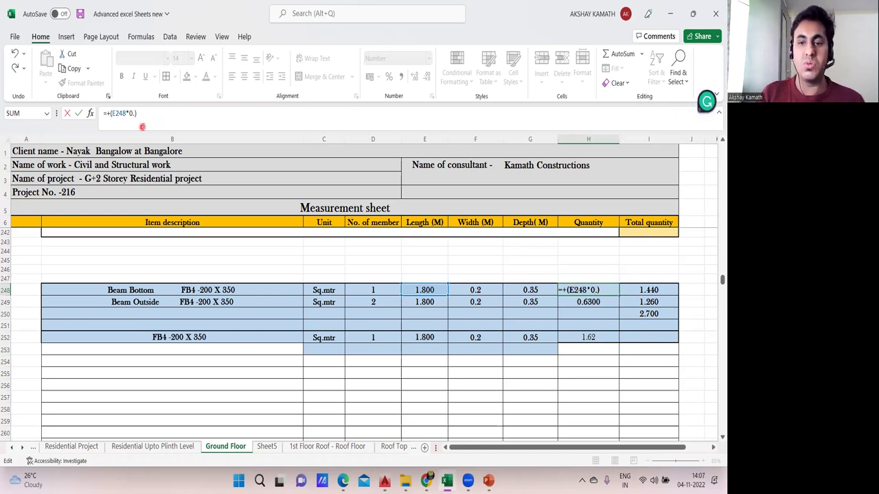
pyautogui.click(489, 291)
pyautogui.press('Return')
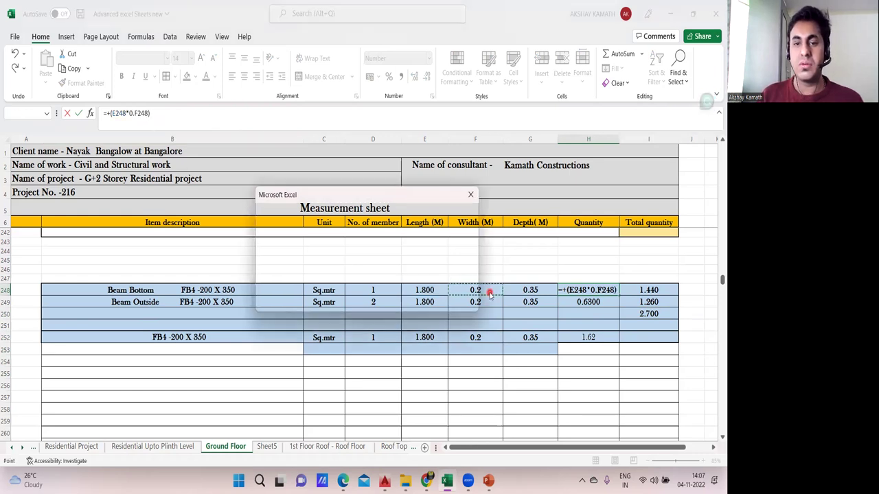
pyautogui.click(471, 198)
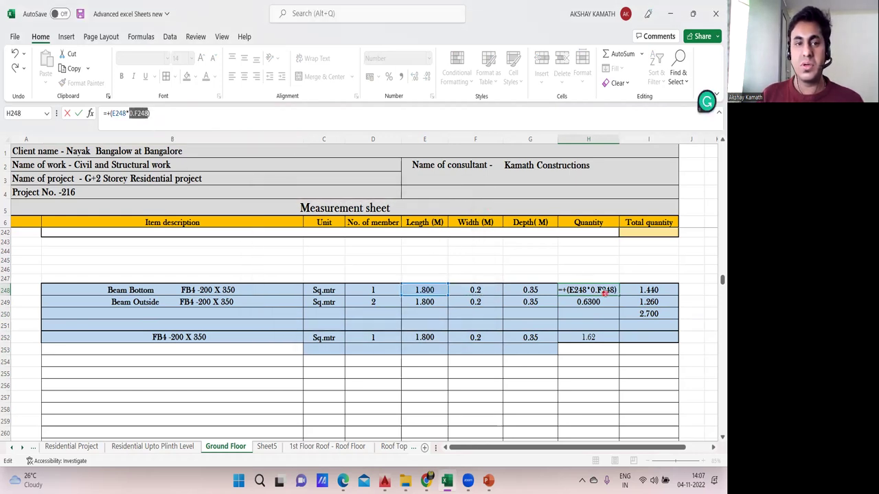
# Fix H248 to length × F248 with a closing parenthesis, giving 0.360 and total 1.620
pyautogui.click(187, 122)
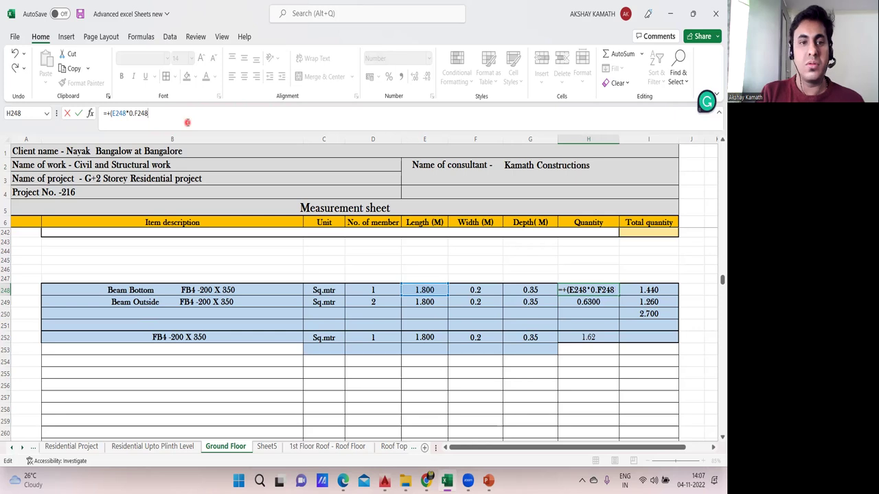
pyautogui.press('BackSpace')
pyautogui.press('BackSpace')
pyautogui.press('BackSpace')
pyautogui.press('BackSpace')
pyautogui.press('BackSpace')
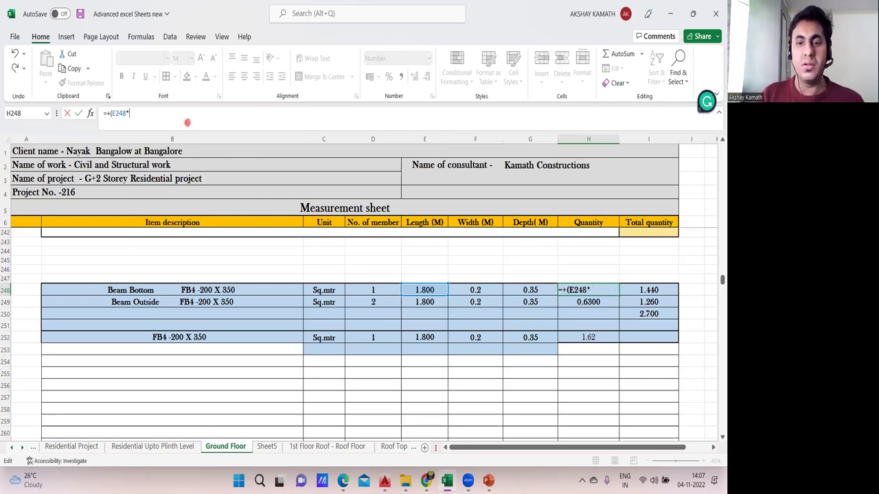
pyautogui.click(491, 286)
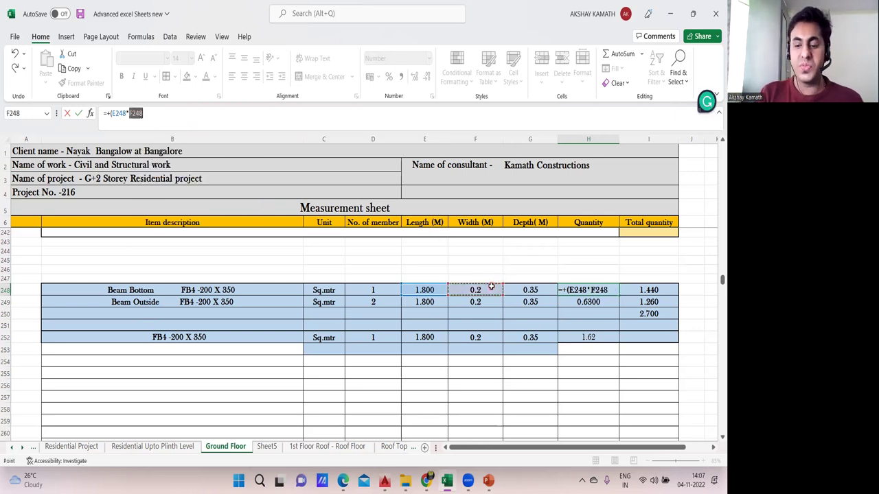
pyautogui.write(')')
pyautogui.press('Return')
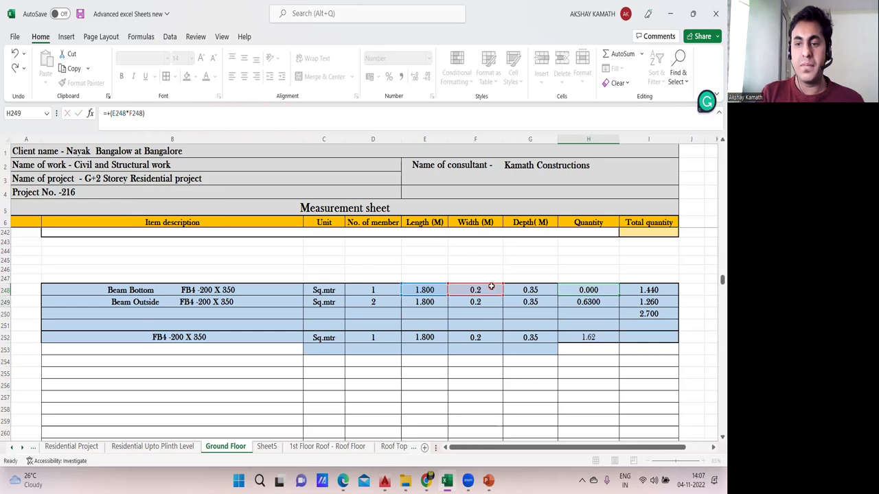
pyautogui.click(640, 396)
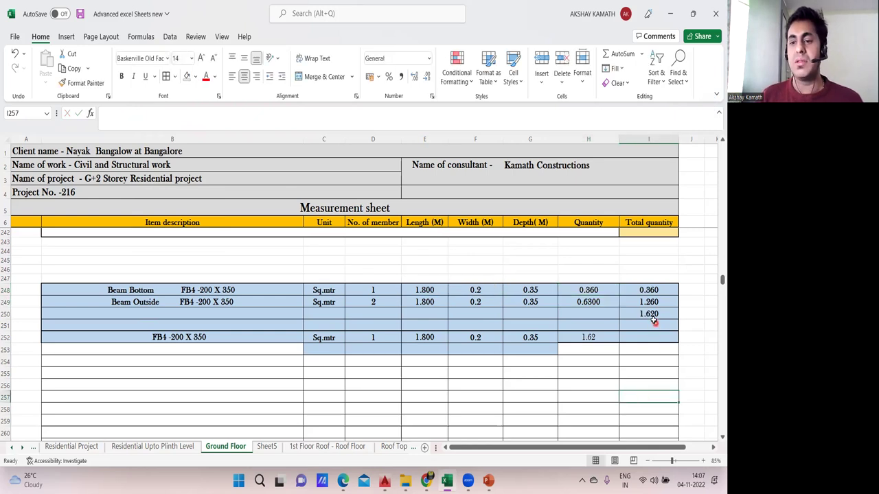
# Review the I250 and H252 formulas and row 252, then bring up AutoCAD's first floor schedule
pyautogui.click(640, 313)
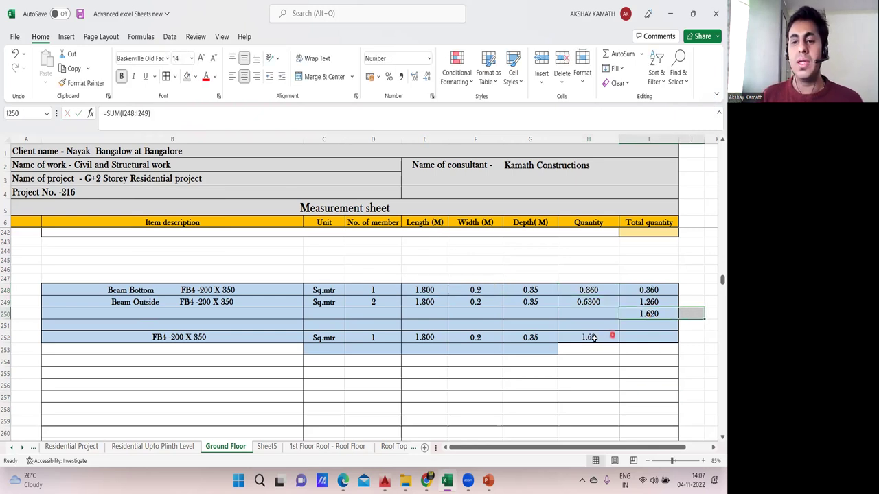
pyautogui.click(593, 338)
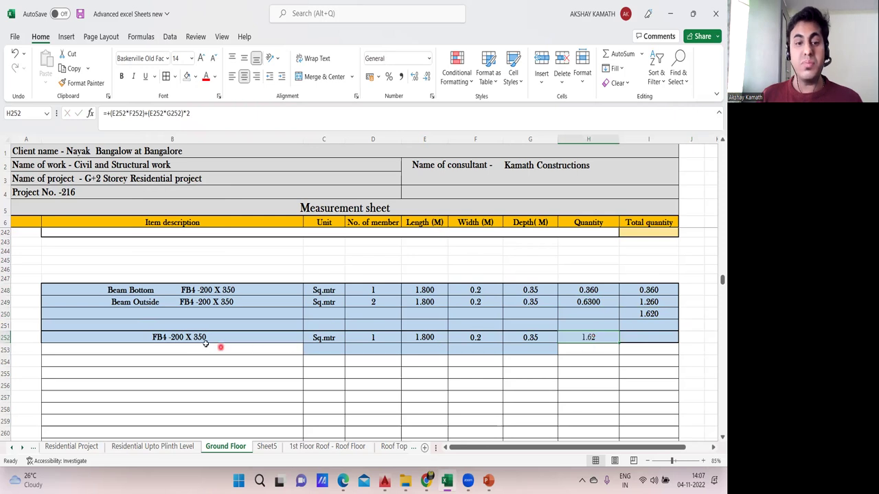
pyautogui.moveTo(199, 340); pyautogui.dragTo(509, 339)
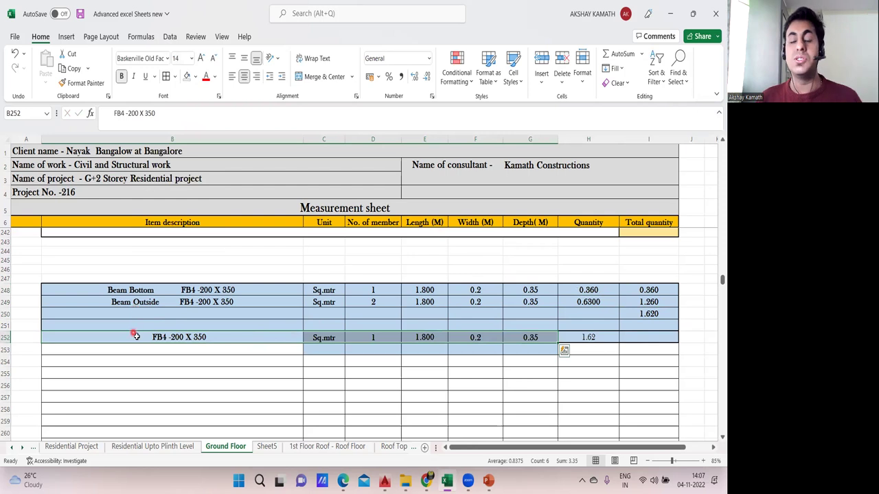
pyautogui.moveTo(139, 336); pyautogui.dragTo(587, 337)
pyautogui.click(565, 376)
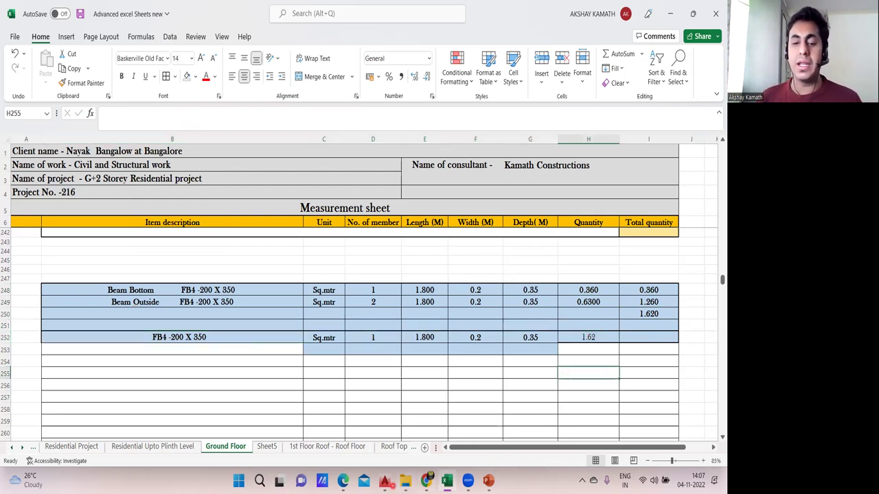
pyautogui.moveTo(385, 480)
pyautogui.click(420, 435)
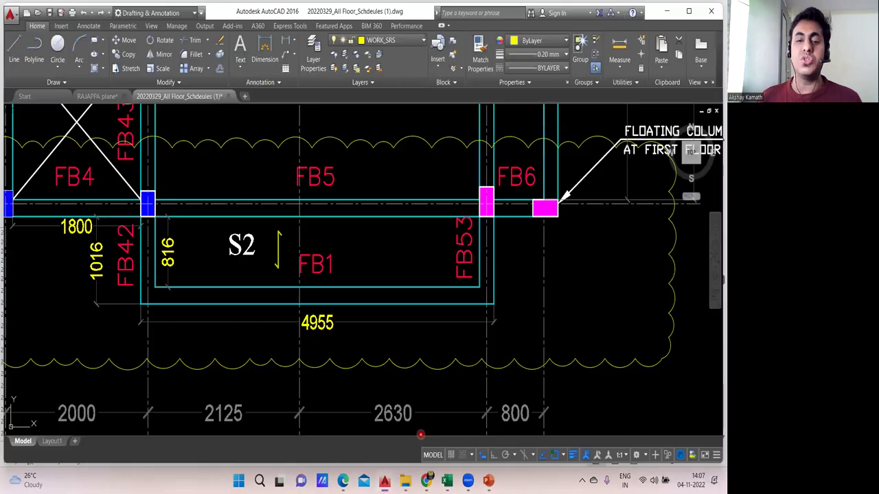
# Lasso the FB1 beam lines along slab S2's bottom edge across the 4955 span
pyautogui.scroll(-1, 416, 329)
pyautogui.scroll(1, 350, 335)
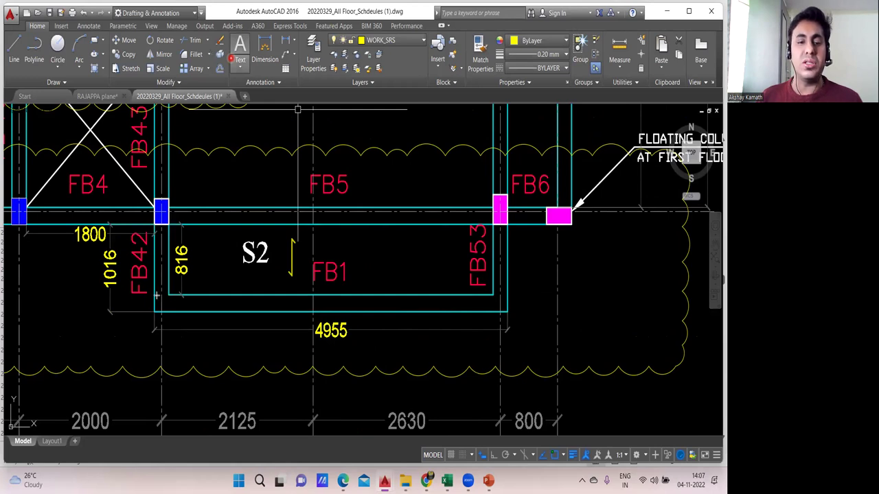
pyautogui.moveTo(156, 300); pyautogui.dragTo(507, 313)
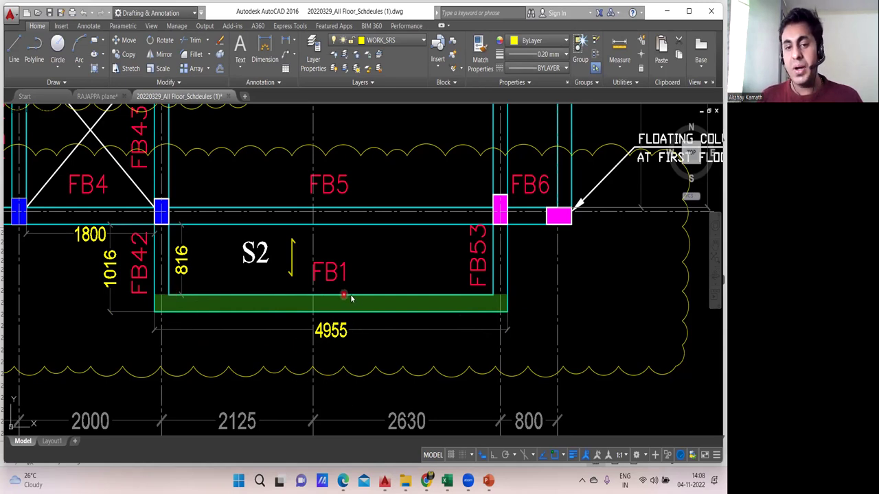
# Verify the FB1 beam line is on layer BEAM_SRS, then switch to the site-photo presentation
pyautogui.rightClick(490, 298)
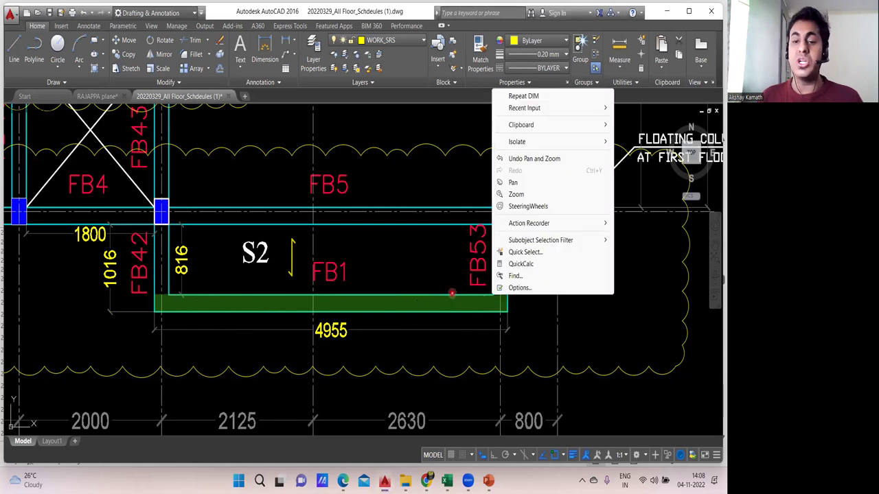
pyautogui.click(451, 291)
pyautogui.press('Escape')
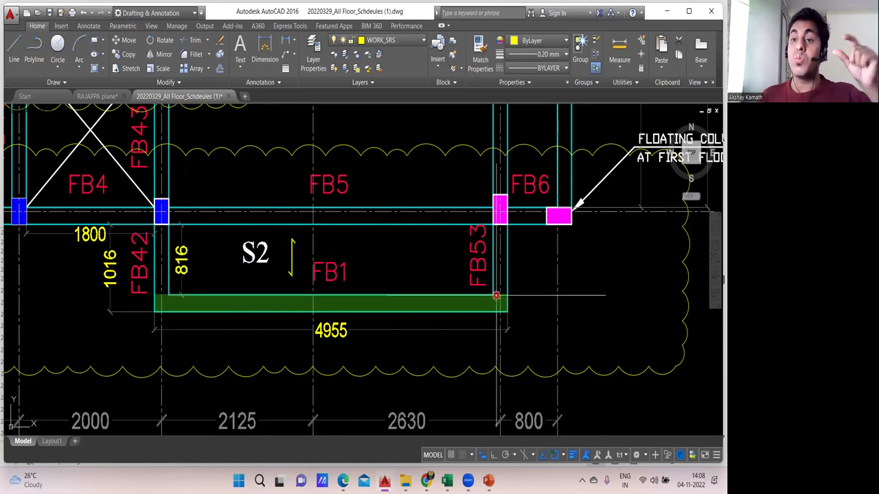
pyautogui.moveTo(496, 295)
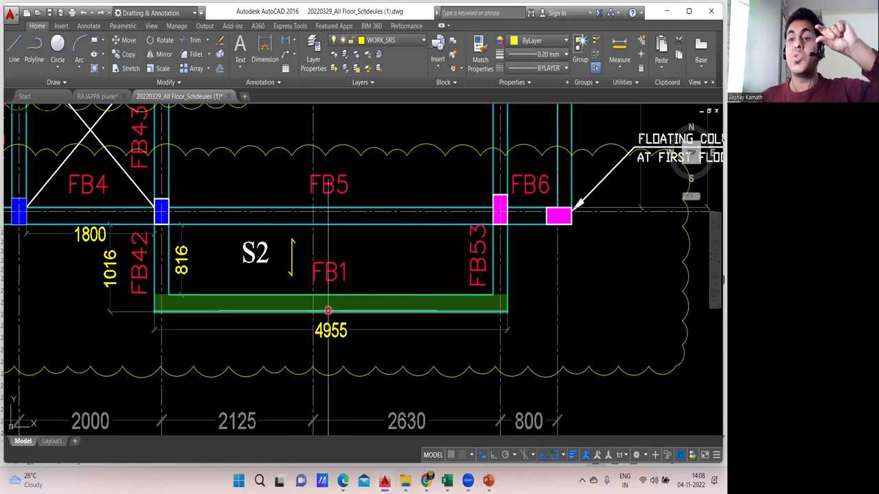
pyautogui.moveTo(328, 313)
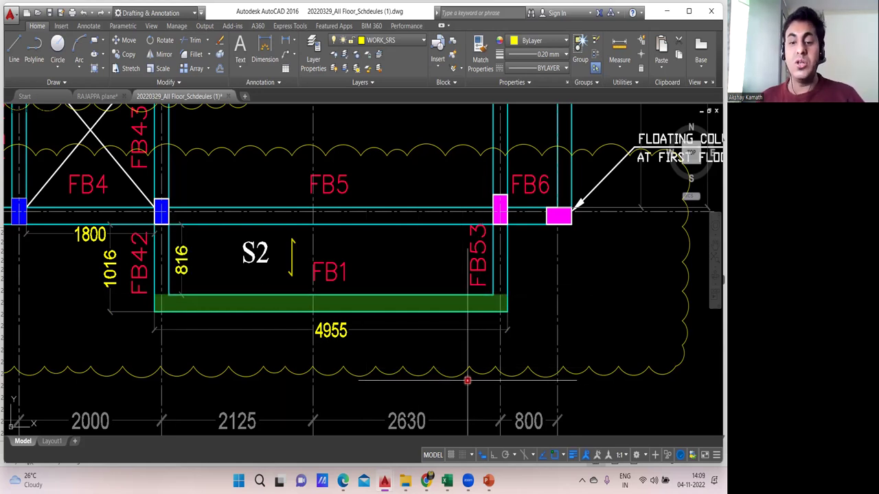
pyautogui.click(488, 481)
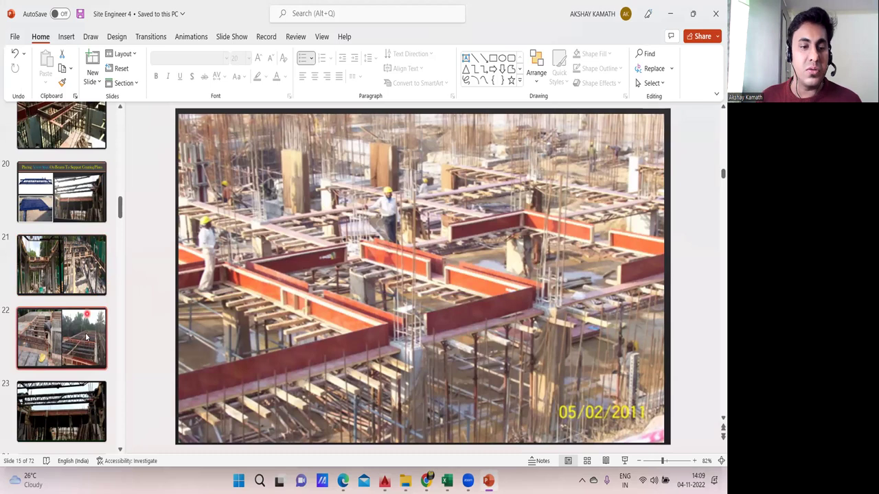
# On slide 19's formwork photo, draw a double arrow across the beam depth and label it 350
pyautogui.scroll(4, 83, 333)
pyautogui.click(75, 316)
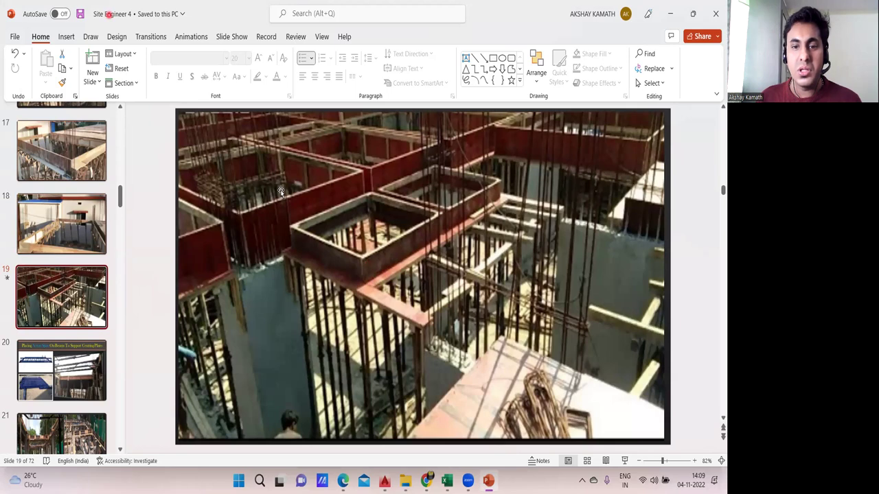
pyautogui.moveTo(358, 227)
pyautogui.mouseDown()
pyautogui.moveTo(359, 271)
pyautogui.moveTo(359, 226)
pyautogui.mouseUp()
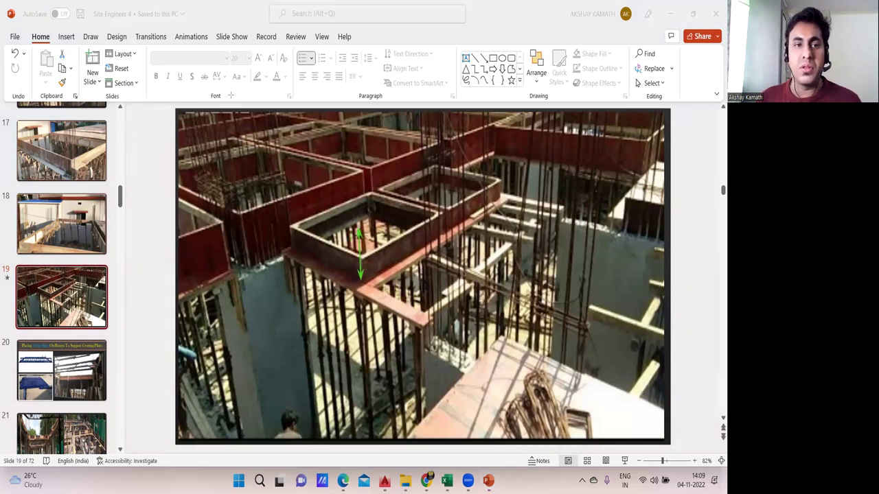
pyautogui.moveTo(322, 271); pyautogui.dragTo(492, 278)
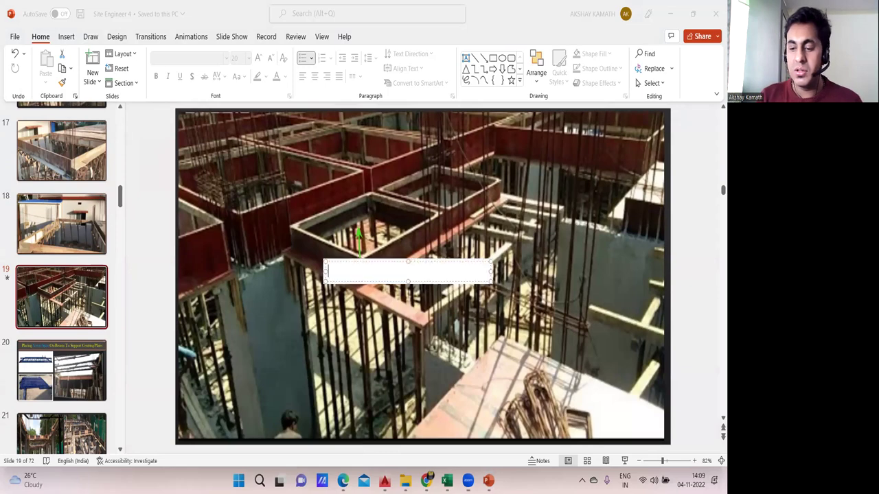
pyautogui.click(369, 248)
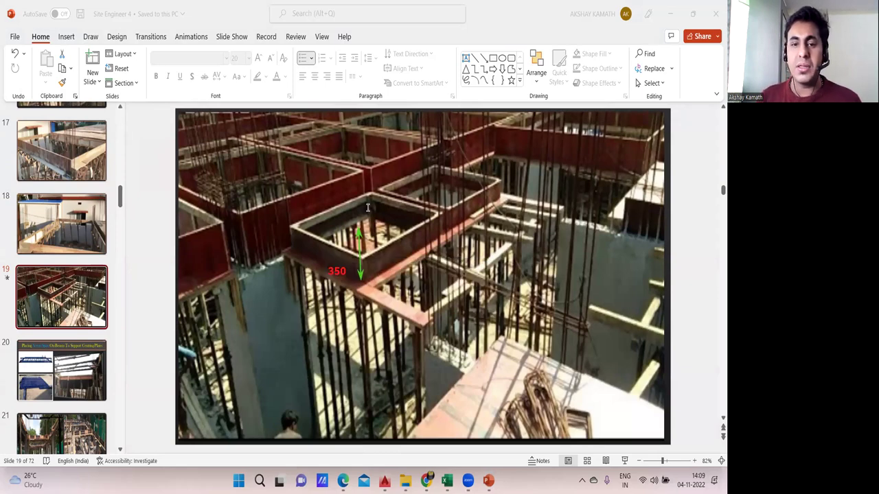
# Add the 150 label above the beam and the 200 label beside the smaller arrow
pyautogui.moveTo(367, 208); pyautogui.dragTo(536, 210)
pyautogui.write('150')
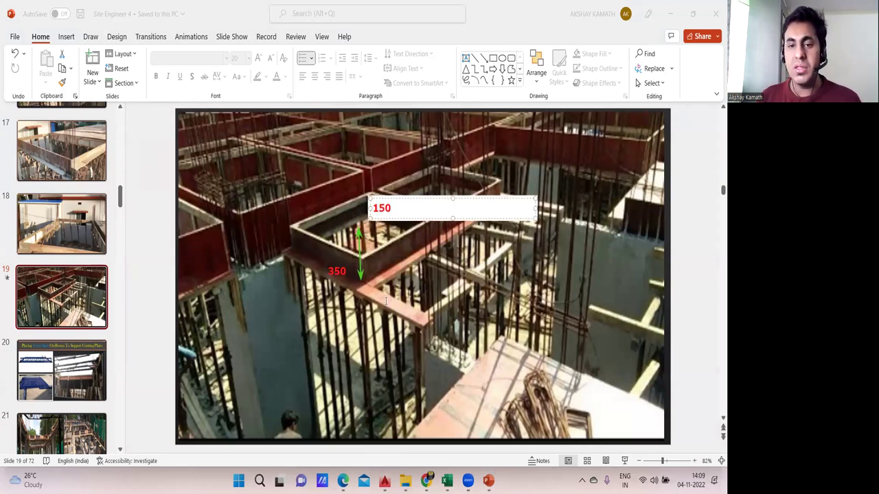
pyautogui.click(305, 197)
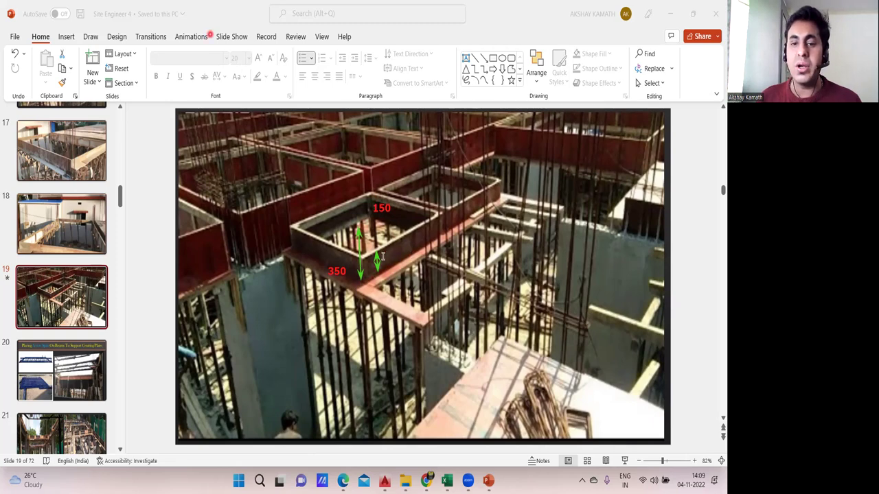
pyautogui.moveTo(381, 256); pyautogui.dragTo(552, 265)
pyautogui.write('200')
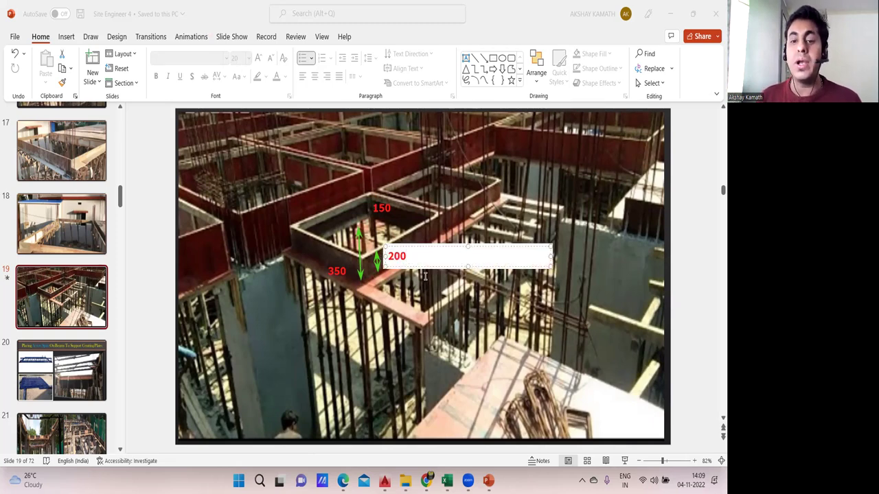
pyautogui.click(412, 281)
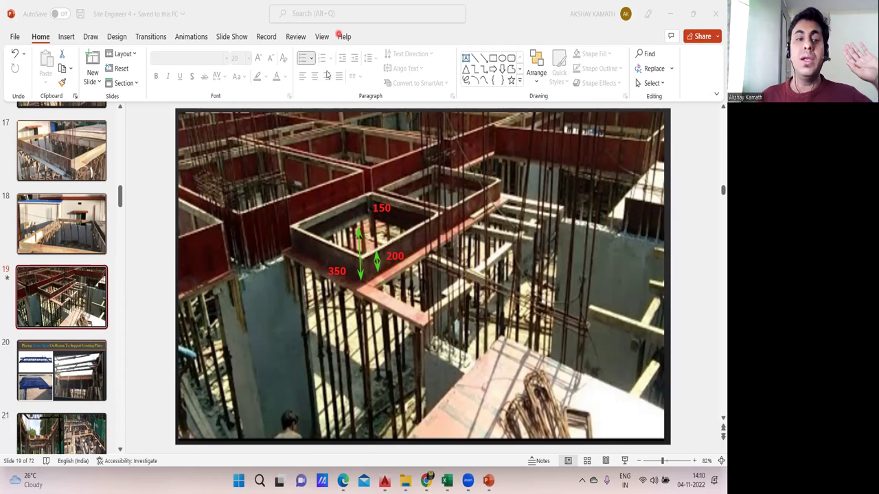
pyautogui.scroll(-10, 69, 267)
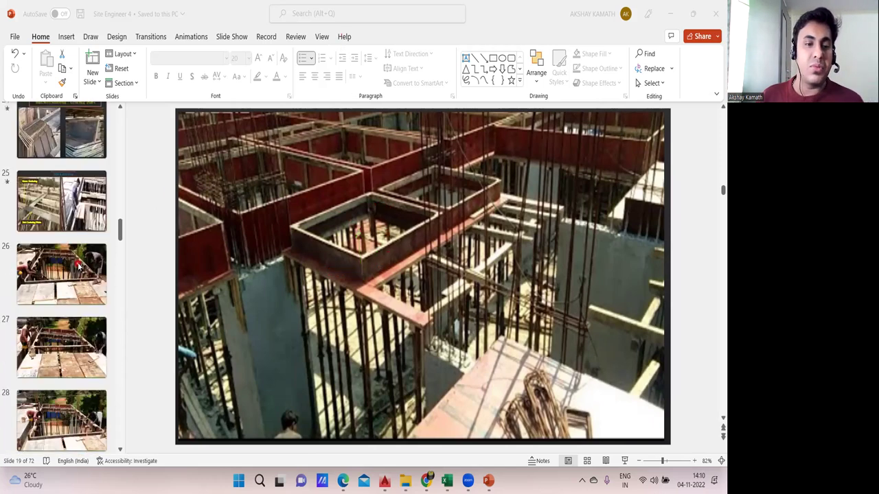
pyautogui.scroll(-3, 72, 270)
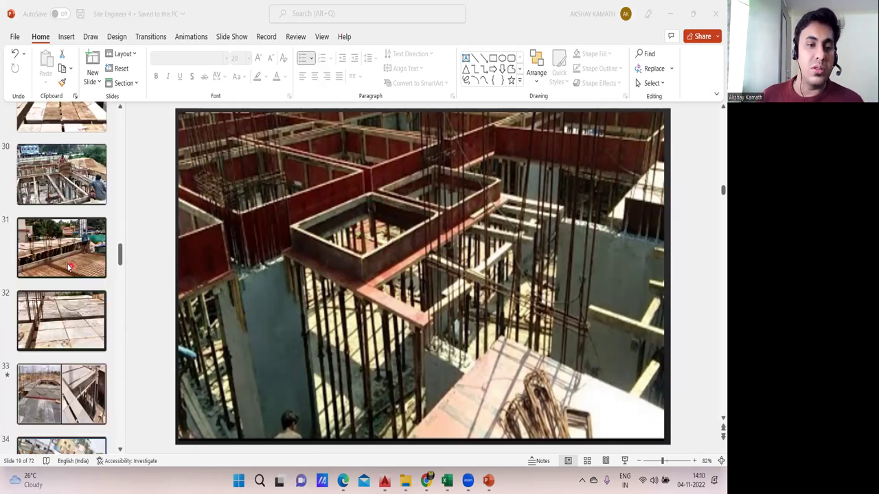
pyautogui.click(71, 336)
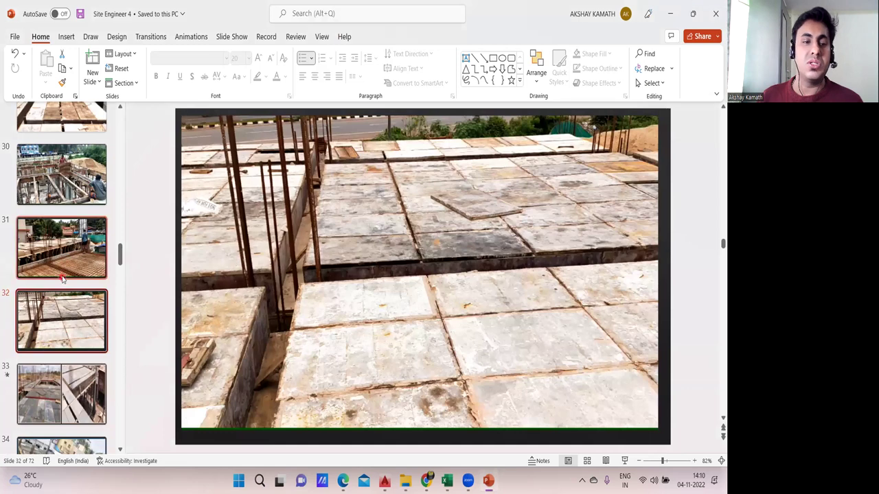
pyautogui.scroll(-2, 66, 275)
pyautogui.scroll(2, 61, 234)
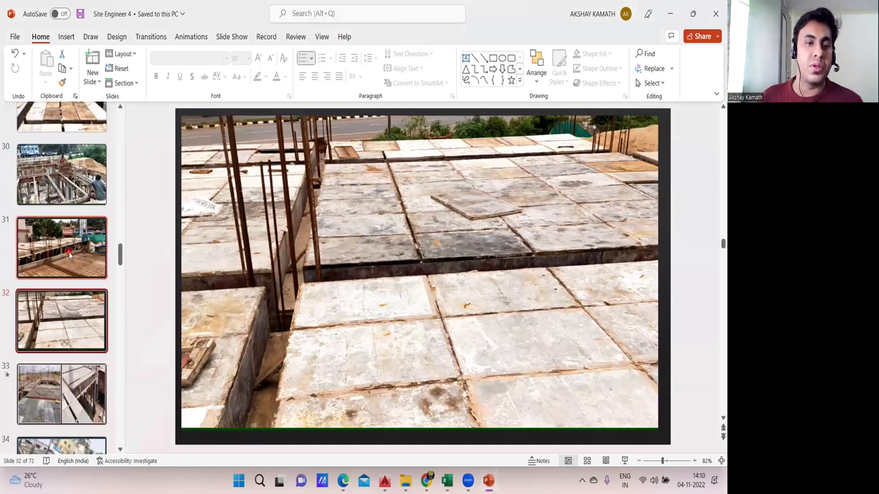
pyautogui.moveTo(298, 346)
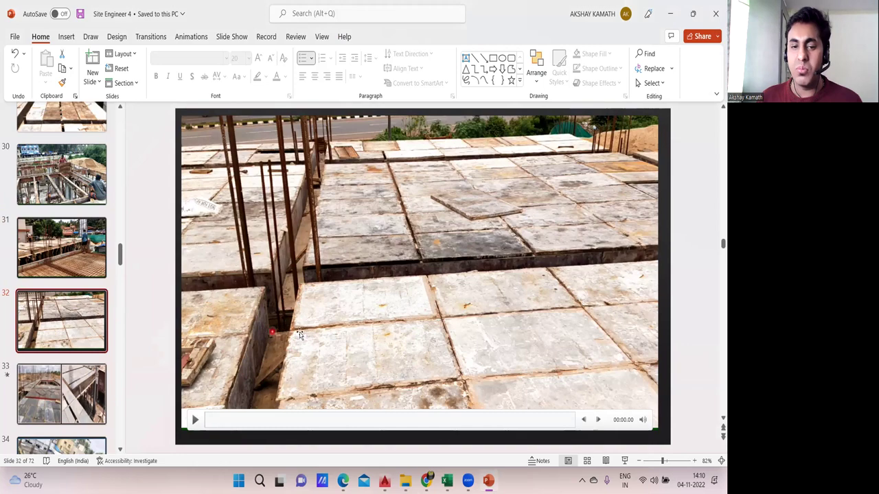
pyautogui.scroll(-2, 75, 351)
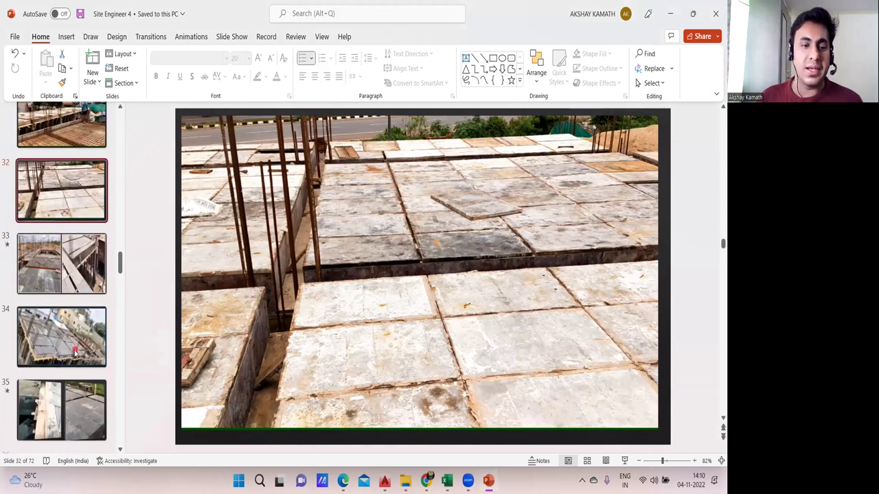
pyautogui.click(75, 352)
pyautogui.scroll(-3, 76, 352)
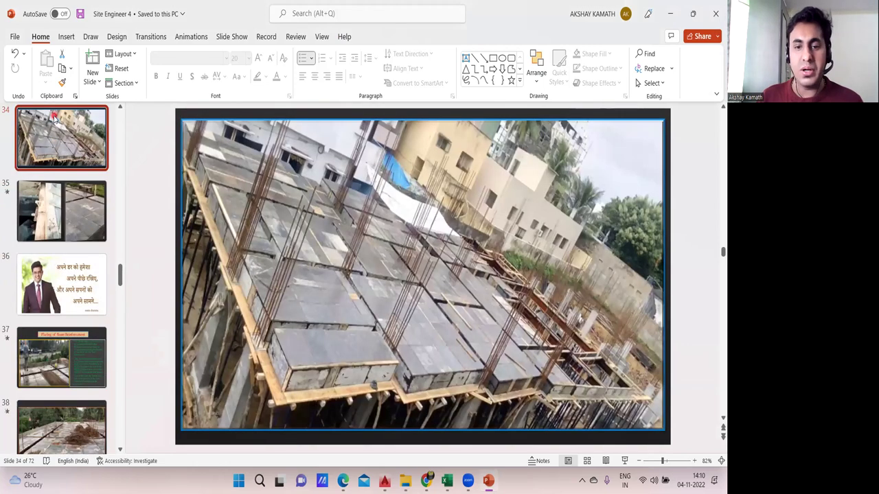
pyautogui.scroll(-5, 54, 199)
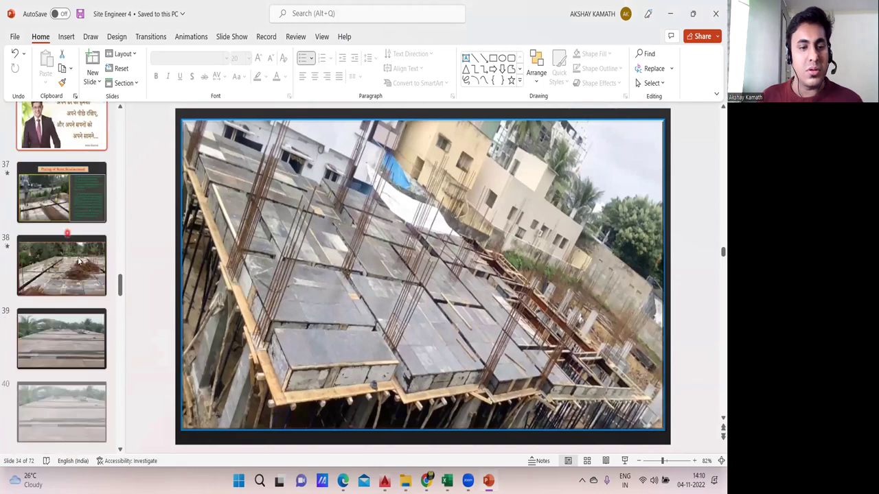
pyautogui.scroll(-10, 77, 338)
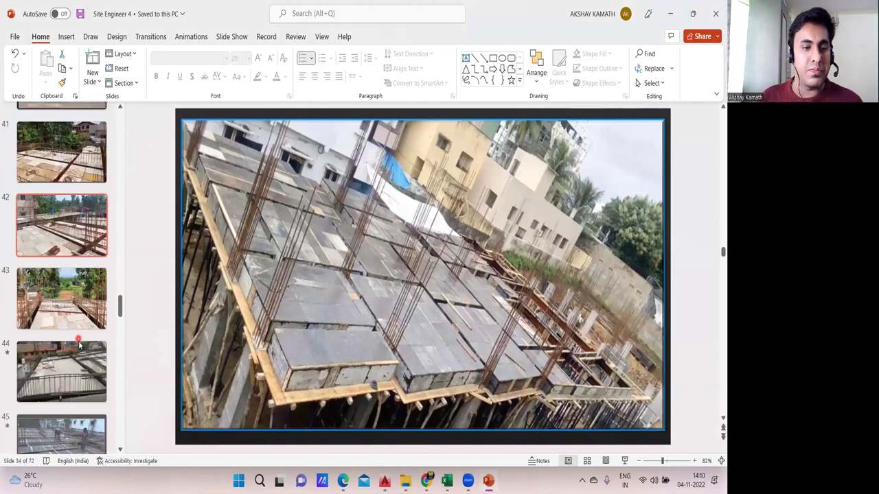
pyautogui.scroll(-1, 82, 347)
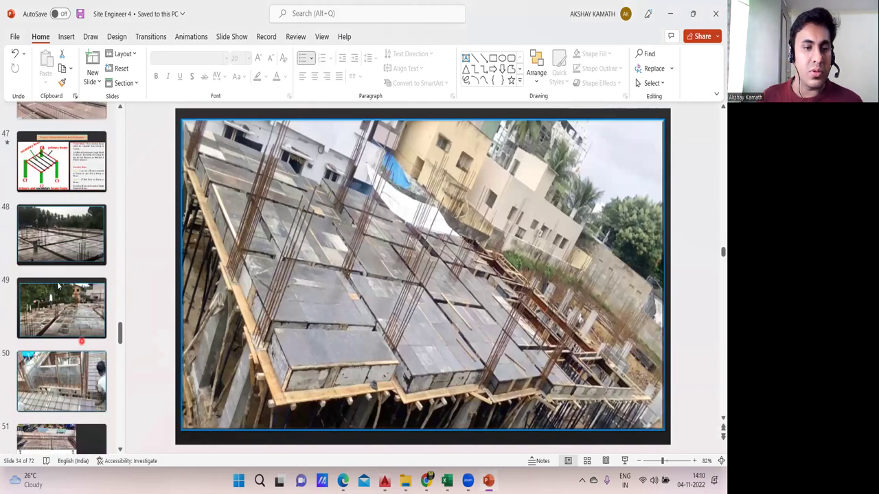
pyautogui.click(61, 302)
pyautogui.click(66, 233)
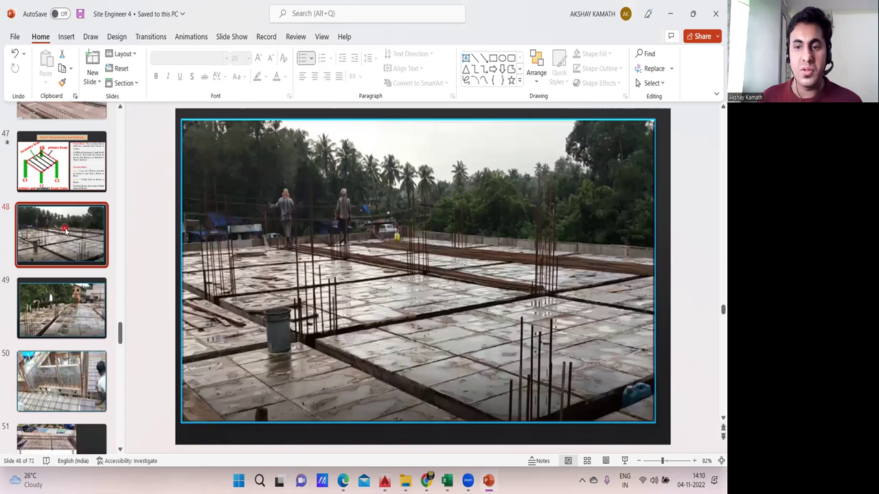
pyautogui.scroll(-10, 69, 241)
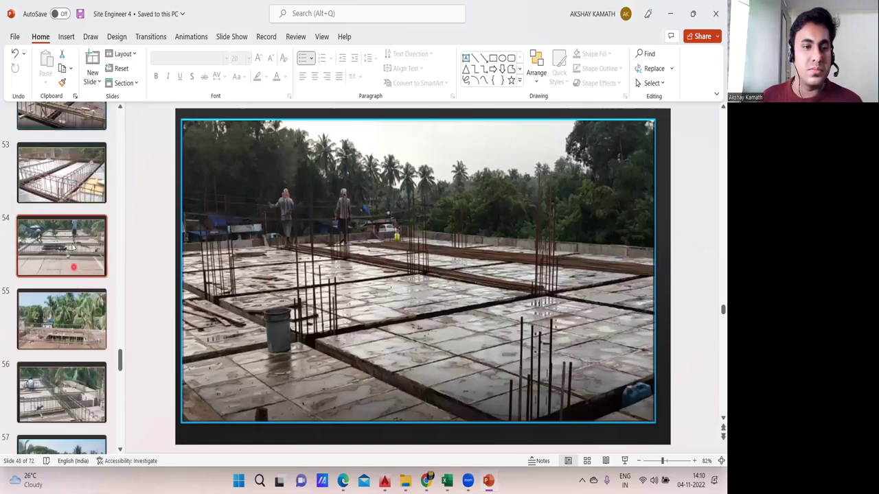
pyautogui.scroll(-7, 73, 247)
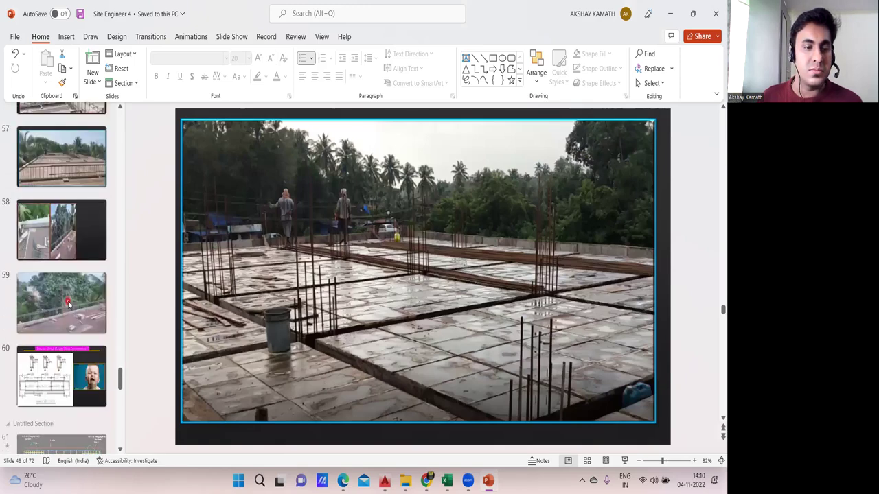
pyautogui.scroll(-3, 68, 304)
pyautogui.scroll(8, 61, 265)
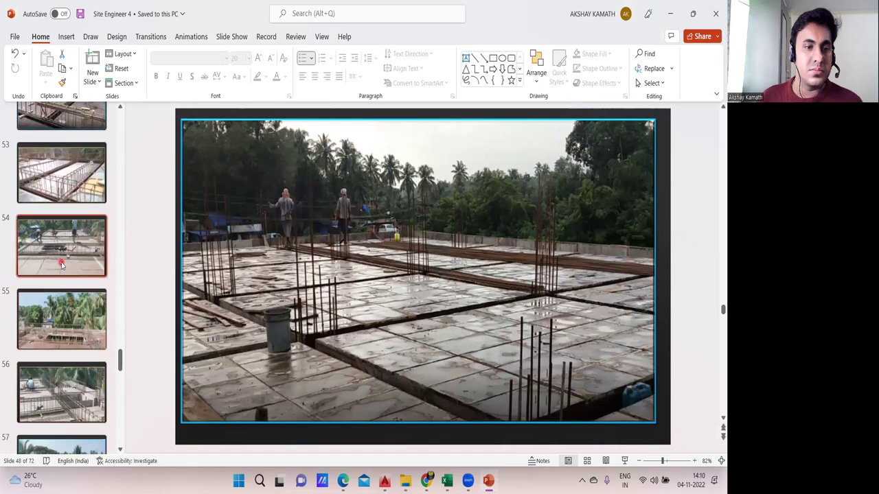
pyautogui.click(61, 267)
pyautogui.scroll(15, 61, 269)
pyautogui.click(60, 269)
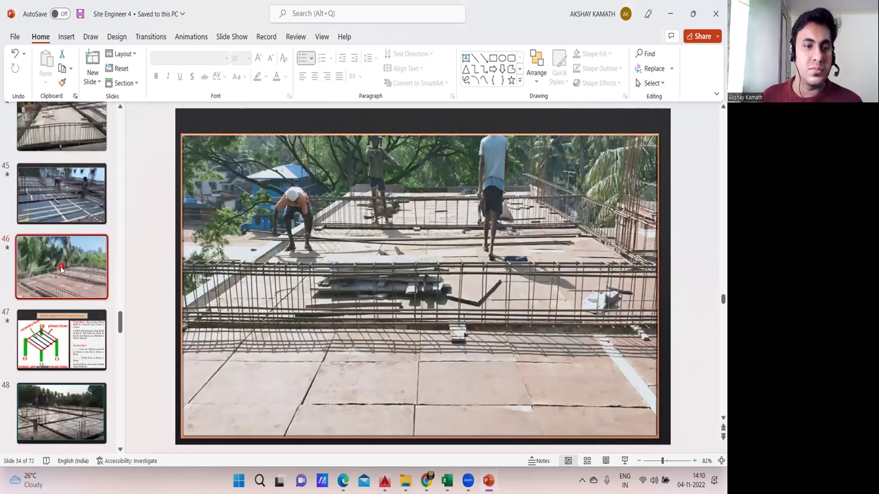
pyautogui.scroll(4, 61, 269)
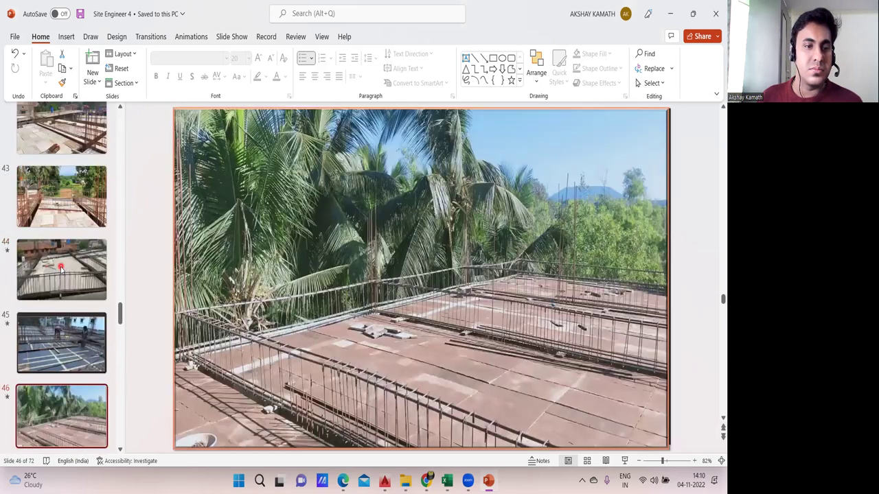
pyautogui.scroll(1, 61, 179)
pyautogui.click(60, 179)
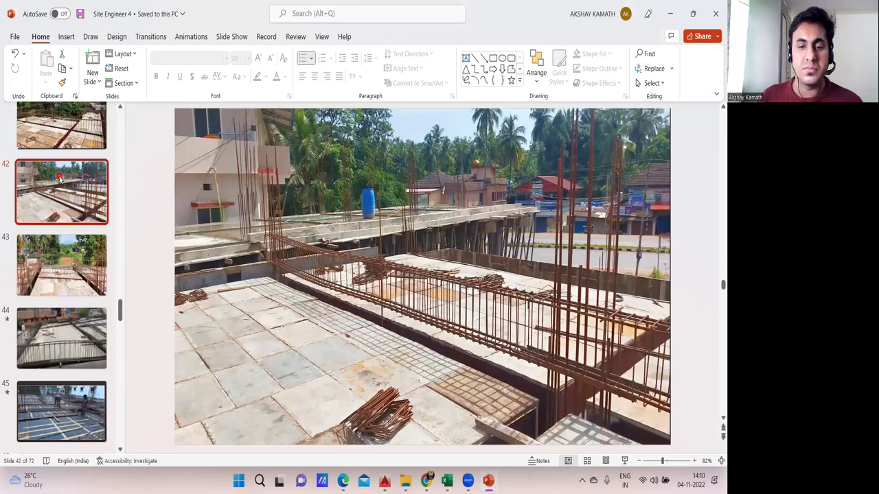
pyautogui.scroll(4, 59, 179)
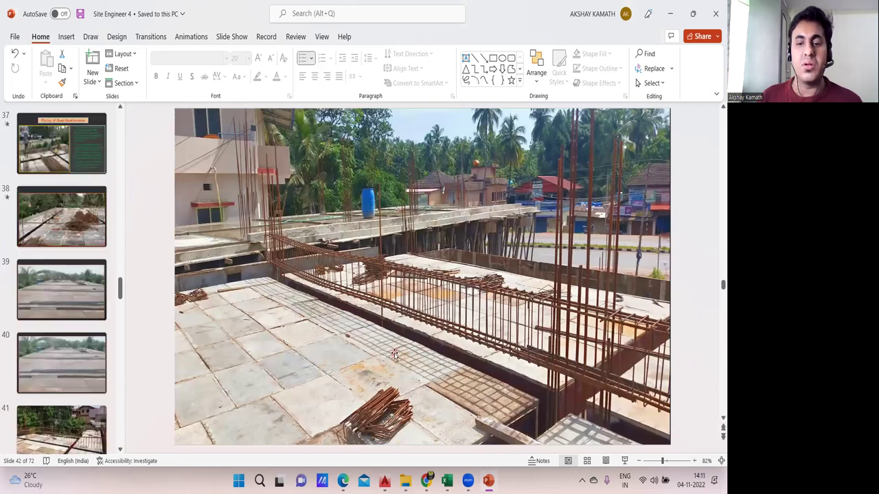
pyautogui.scroll(1, 94, 288)
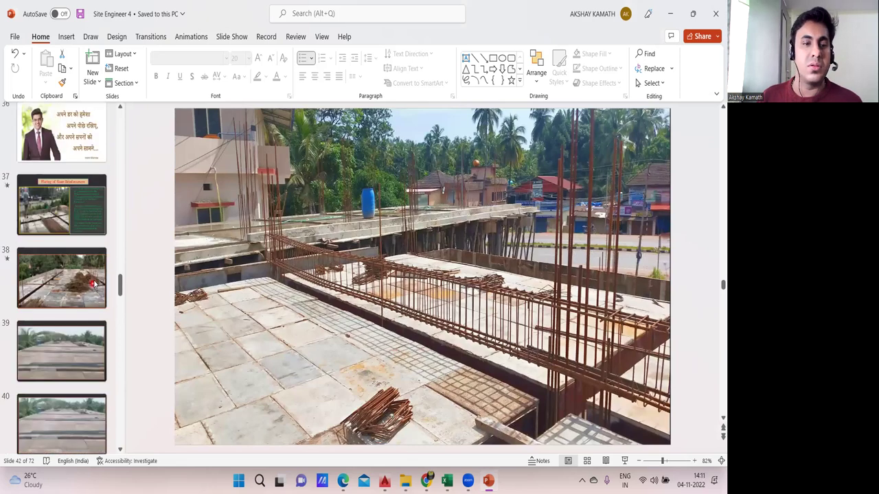
pyautogui.scroll(1, 93, 283)
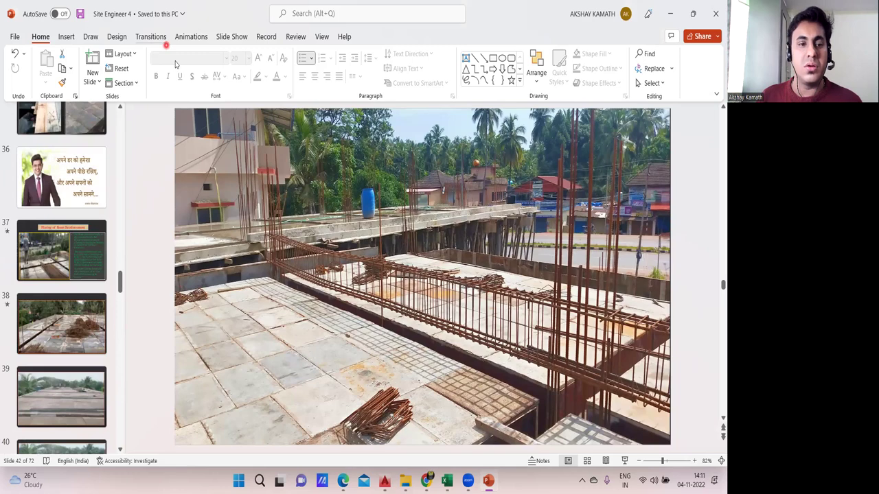
pyautogui.scroll(4, 56, 338)
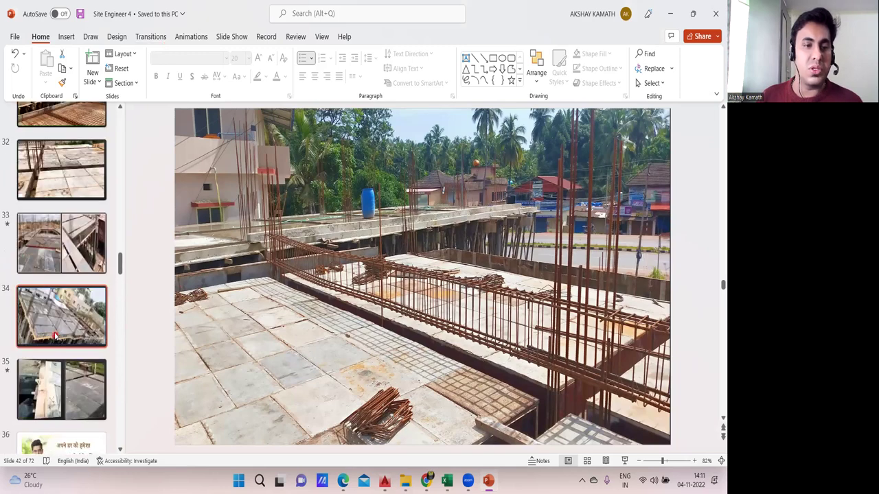
pyautogui.click(58, 256)
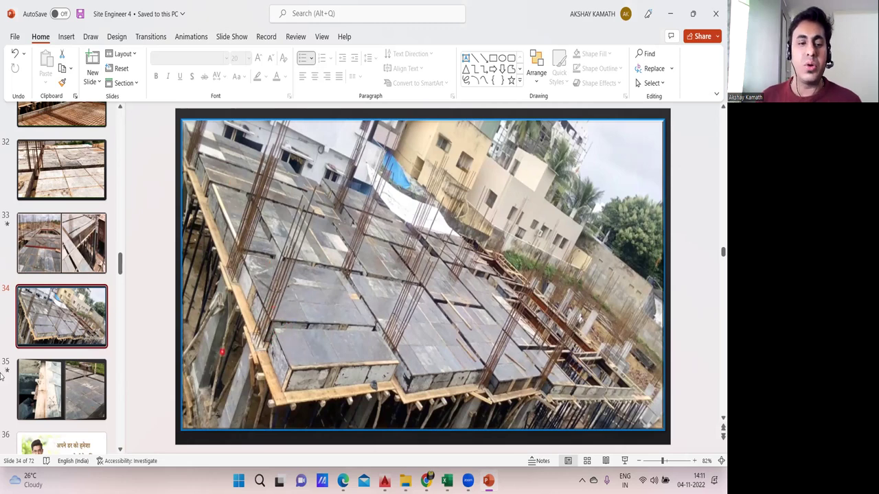
# Show slide 38's rebar-on-formwork photo, then bring up the All Floor Schedules plan framing FB1's 4955 span
pyautogui.scroll(-6, 5, 371)
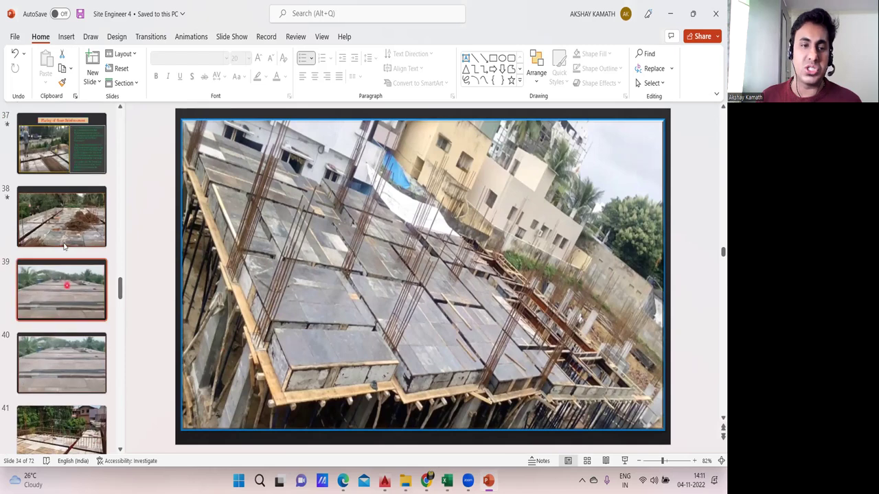
pyautogui.click(62, 237)
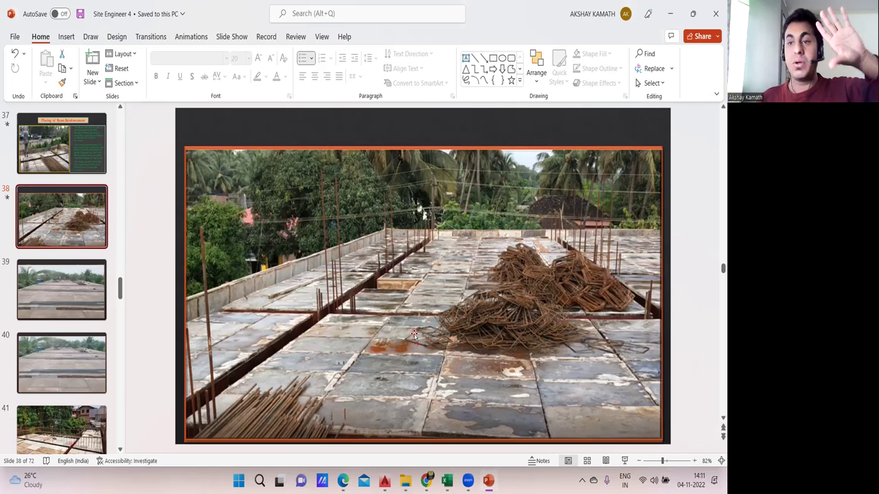
pyautogui.moveTo(384, 480)
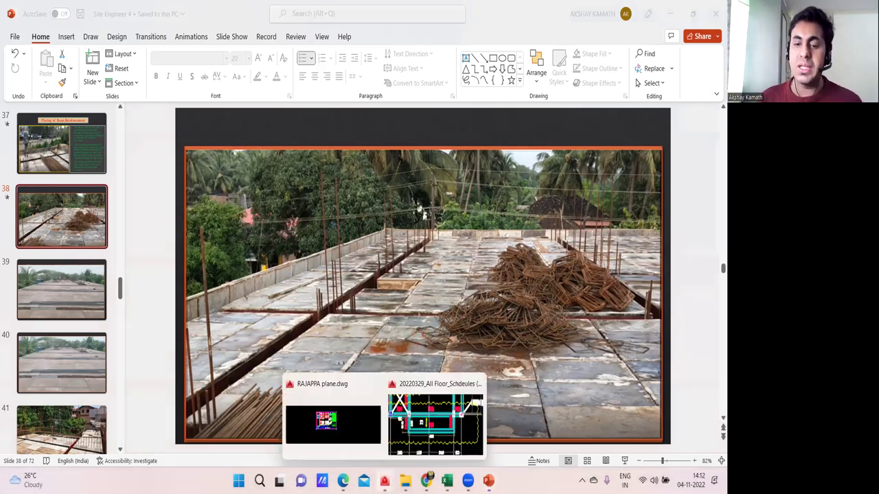
pyautogui.click(421, 447)
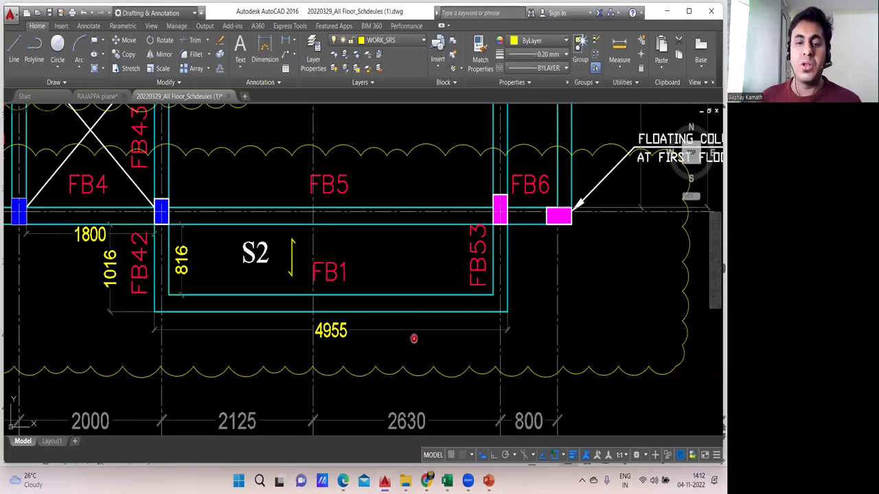
pyautogui.moveTo(412, 338); pyautogui.dragTo(412, 327)
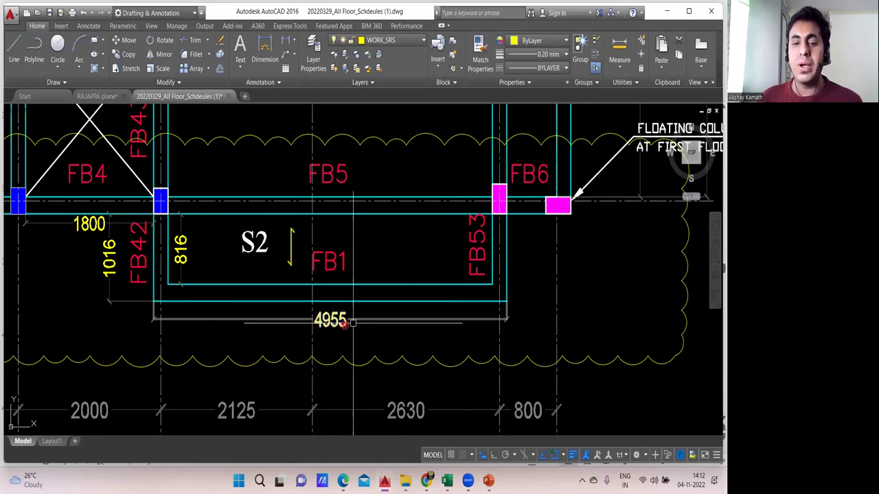
# Return to Excel and scroll the Ground Floor sheet to the 1st Floor Beam Shuttering rows at FB1
pyautogui.hotkey('alt', 'Tab')
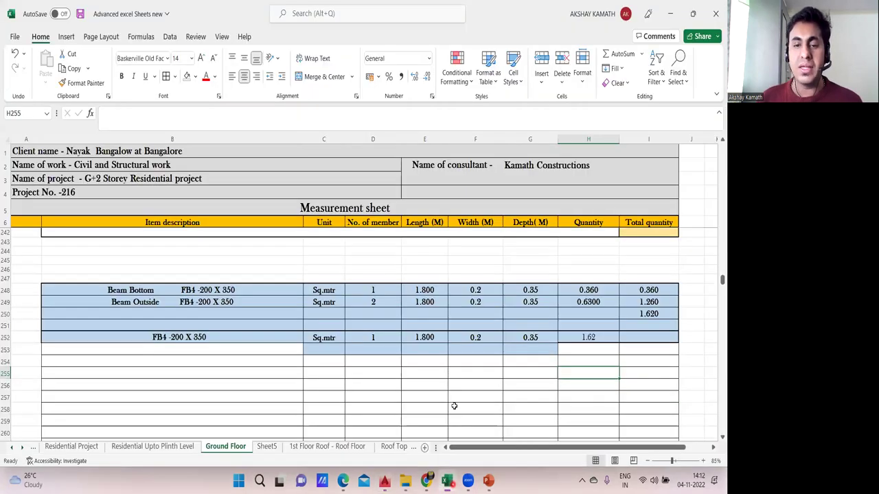
pyautogui.scroll(20, 444, 337)
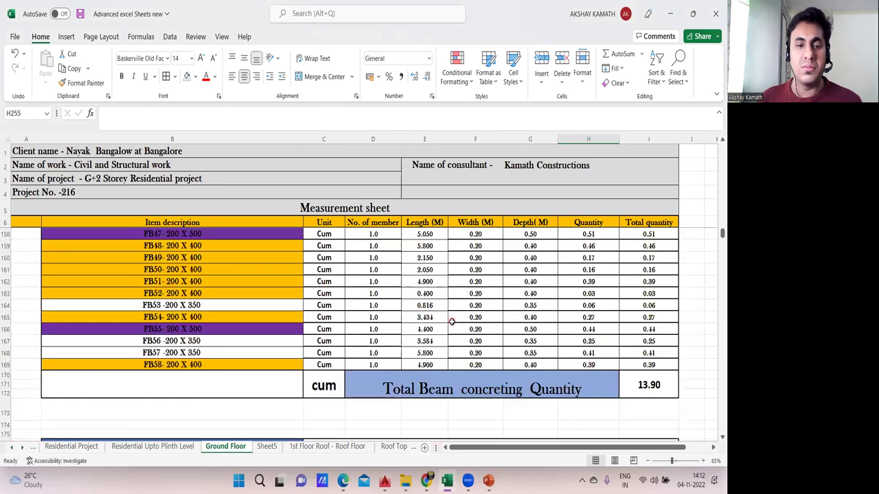
pyautogui.scroll(19, 452, 321)
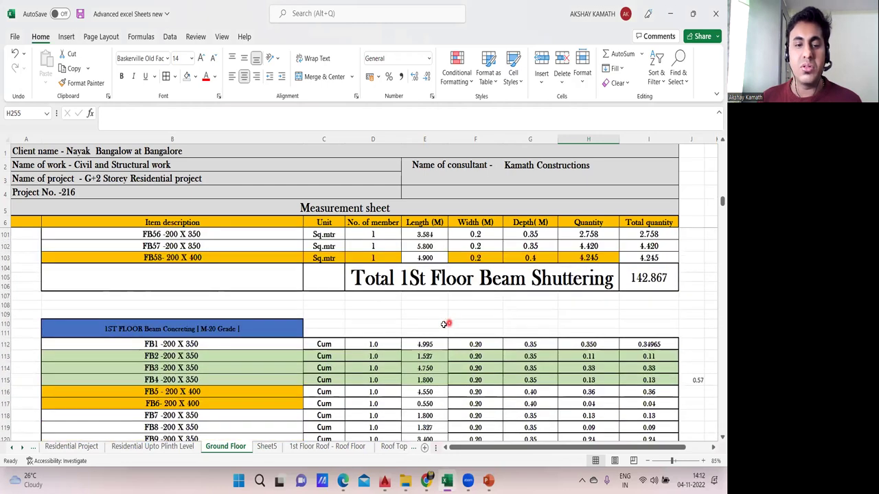
pyautogui.scroll(9, 306, 361)
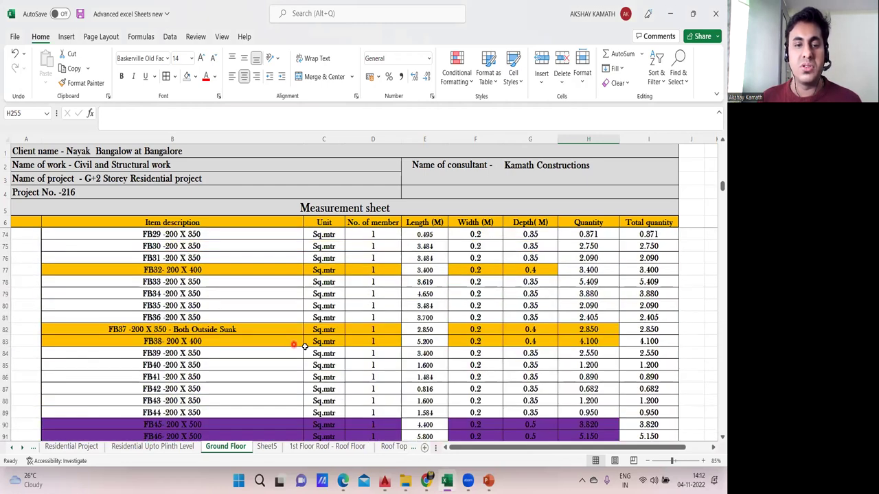
pyautogui.scroll(9, 306, 346)
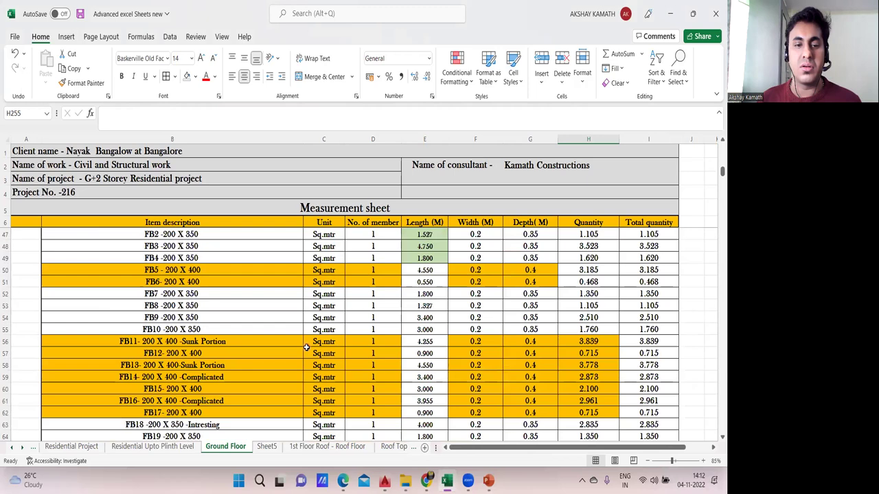
pyautogui.scroll(4, 306, 348)
pyautogui.scroll(-2, 267, 291)
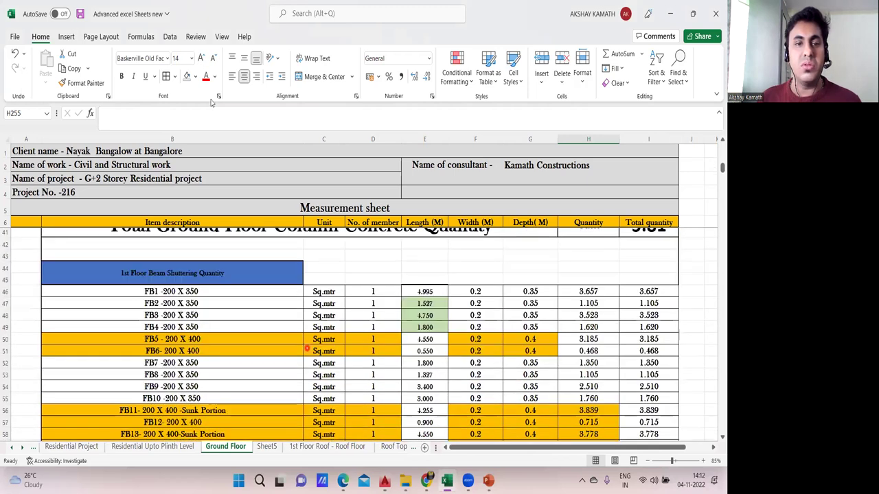
pyautogui.click(196, 77)
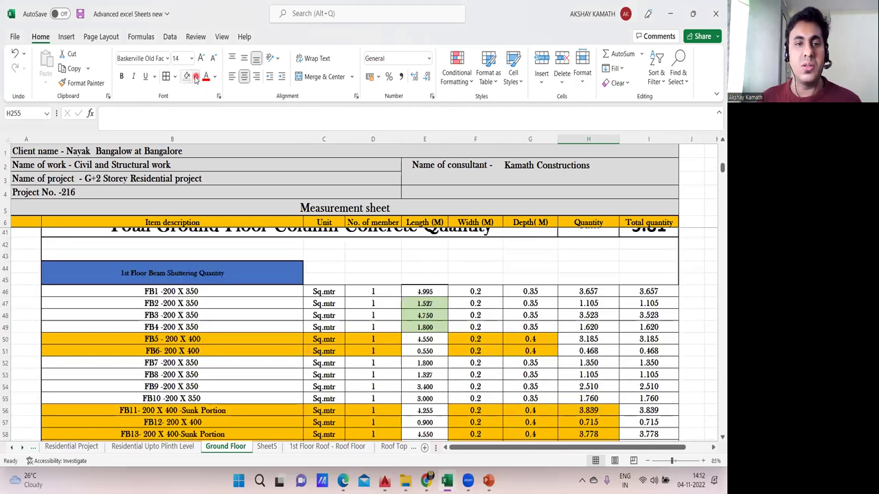
# Draw a large rectangle below the FB1 row using a Shapes rectangle
pyautogui.click(66, 37)
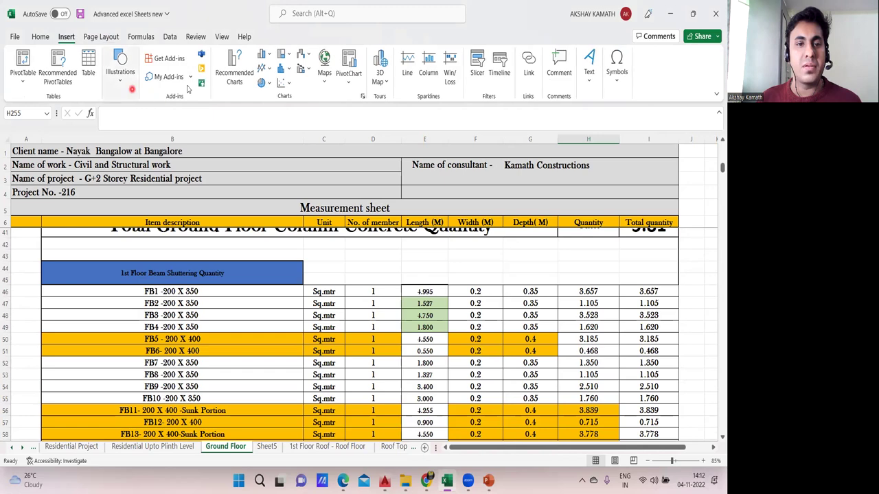
pyautogui.click(120, 81)
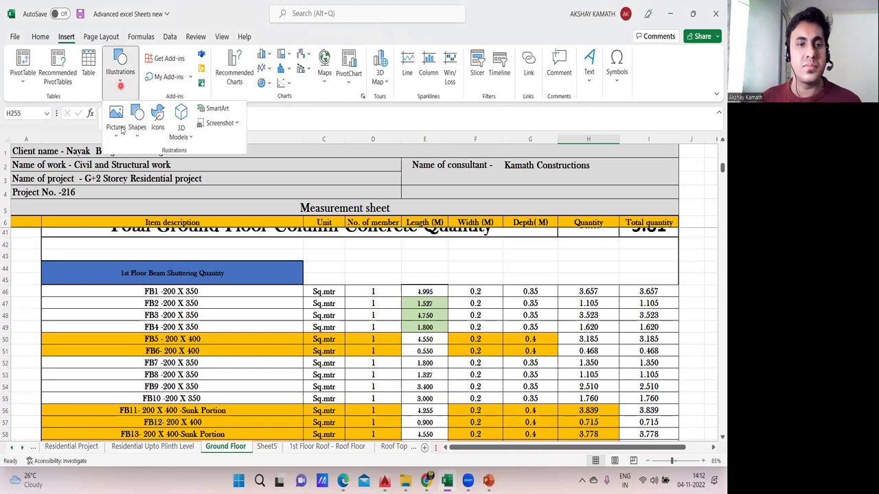
pyautogui.click(136, 125)
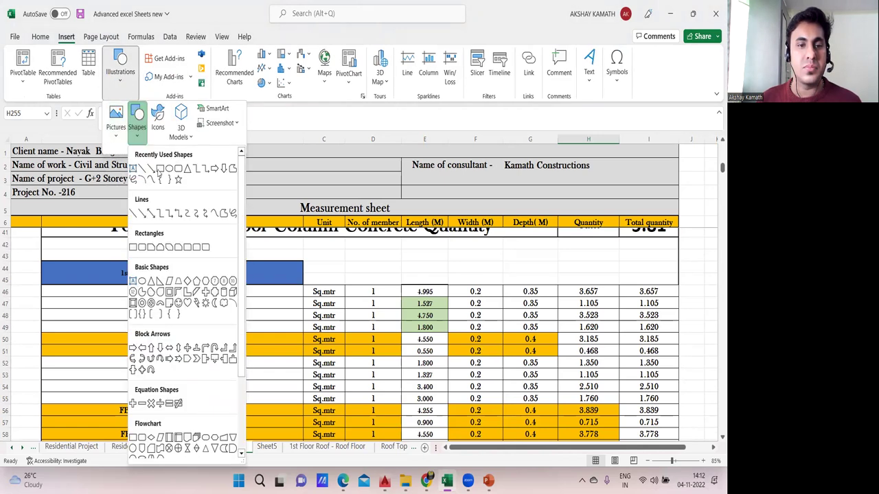
pyautogui.click(160, 170)
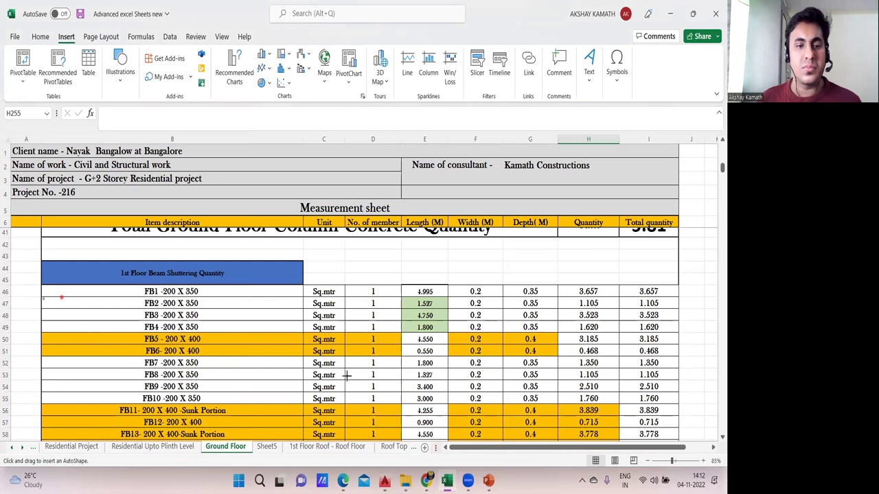
pyautogui.moveTo(347, 375); pyautogui.dragTo(678, 439)
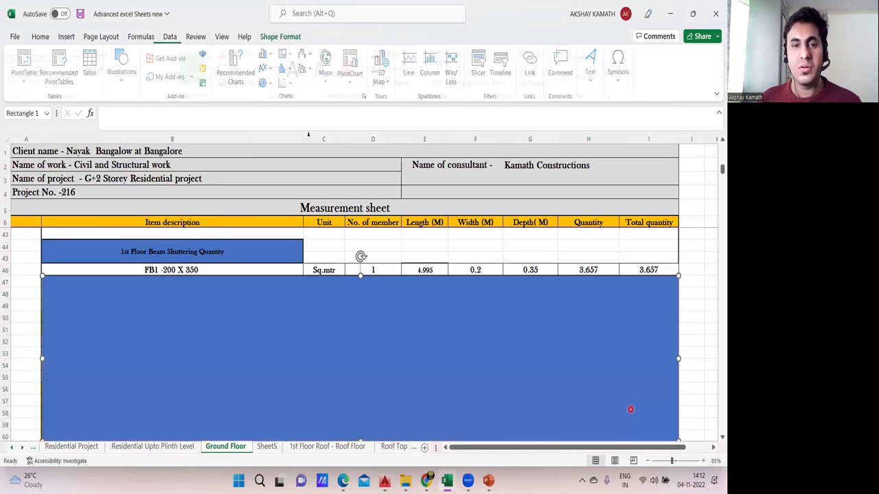
# Fill the rectangle white, then compare FB1's 4.995 length against the plan's 4955 dimension
pyautogui.click(235, 54)
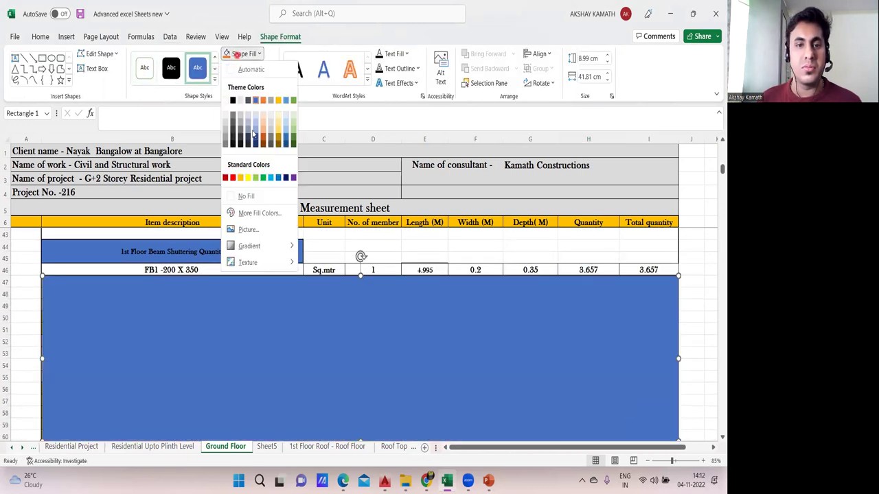
pyautogui.click(224, 100)
pyautogui.click(678, 297)
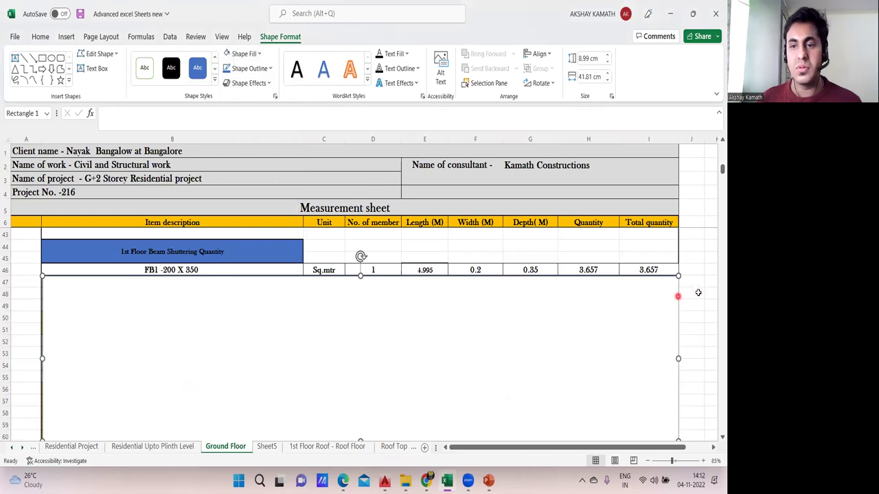
pyautogui.click(698, 293)
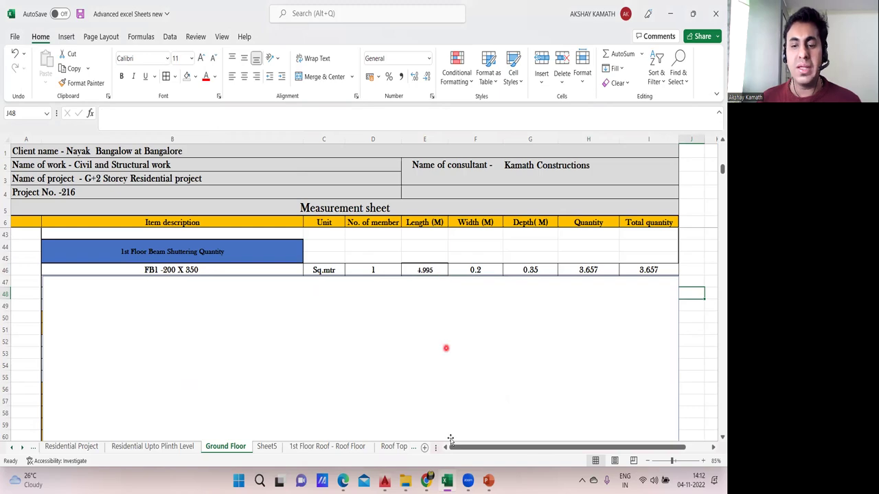
pyautogui.click(447, 482)
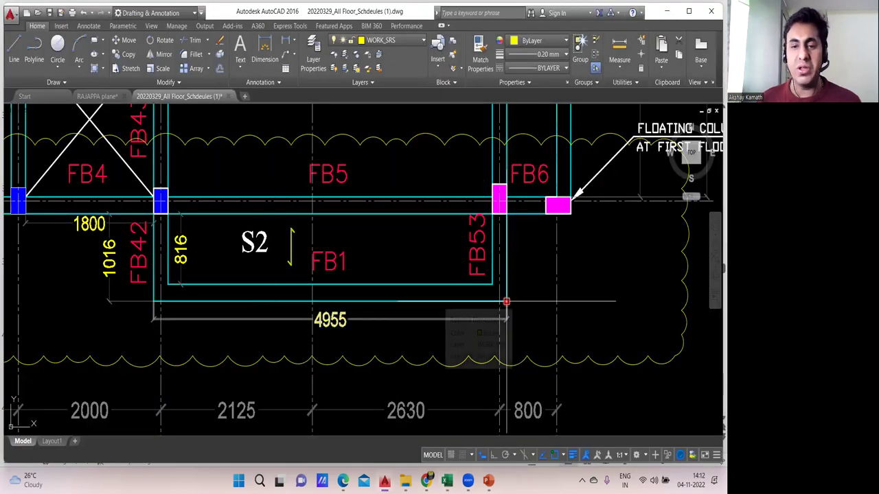
pyautogui.click(447, 482)
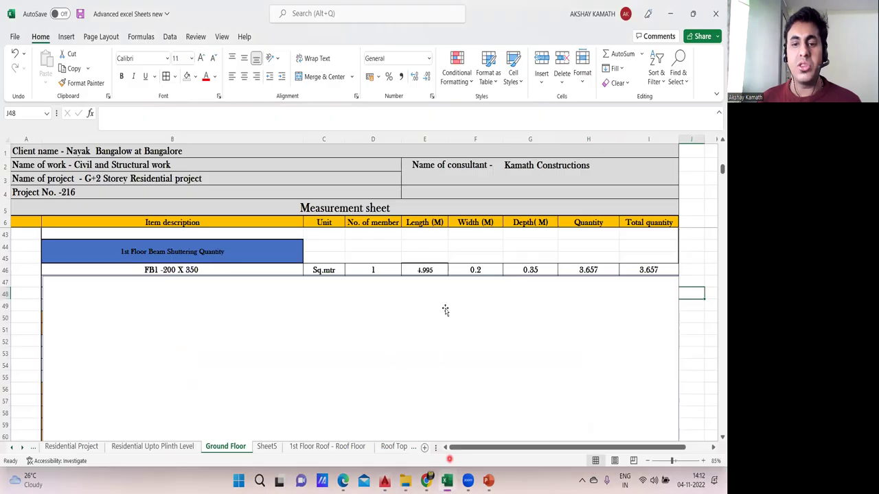
# Inspect FB1's width, depth and quantity formula in F46–H46, and select the covering rectangle
pyautogui.click(499, 267)
pyautogui.click(530, 268)
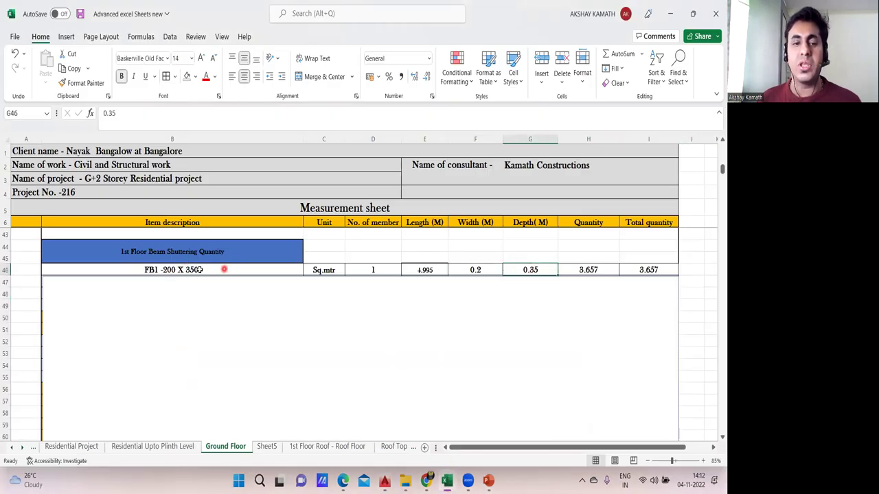
pyautogui.click(582, 270)
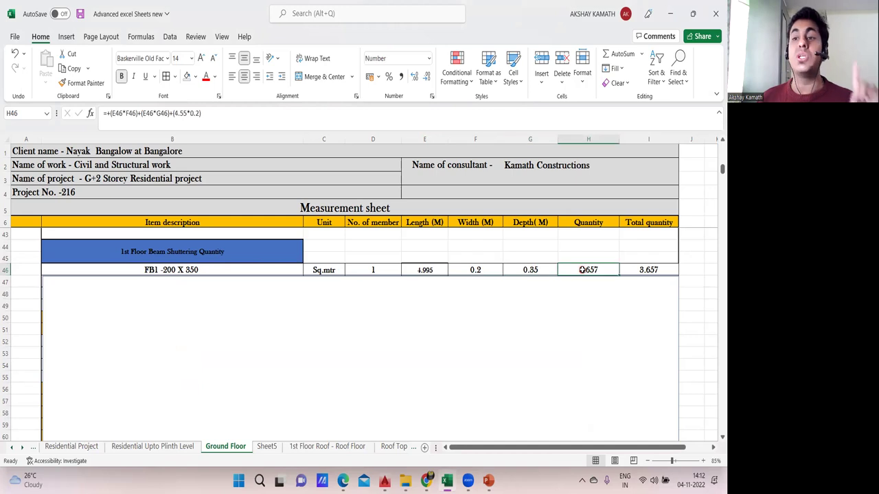
pyautogui.click(561, 316)
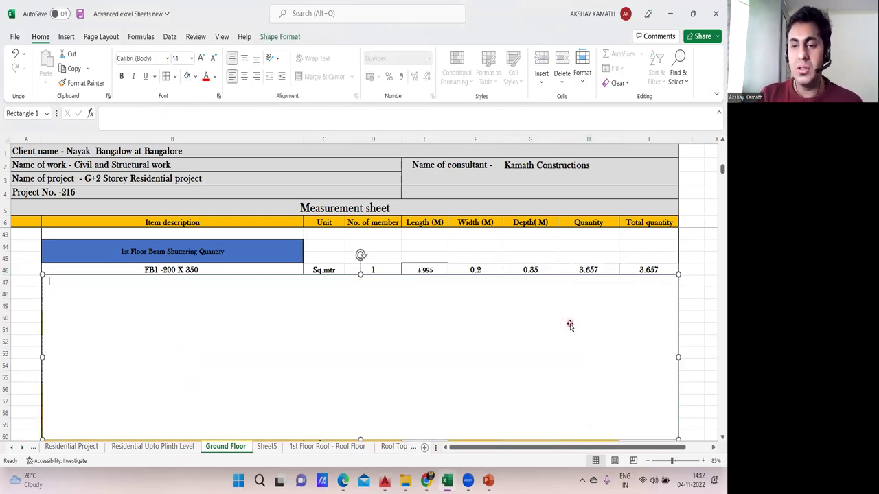
pyautogui.click(587, 315)
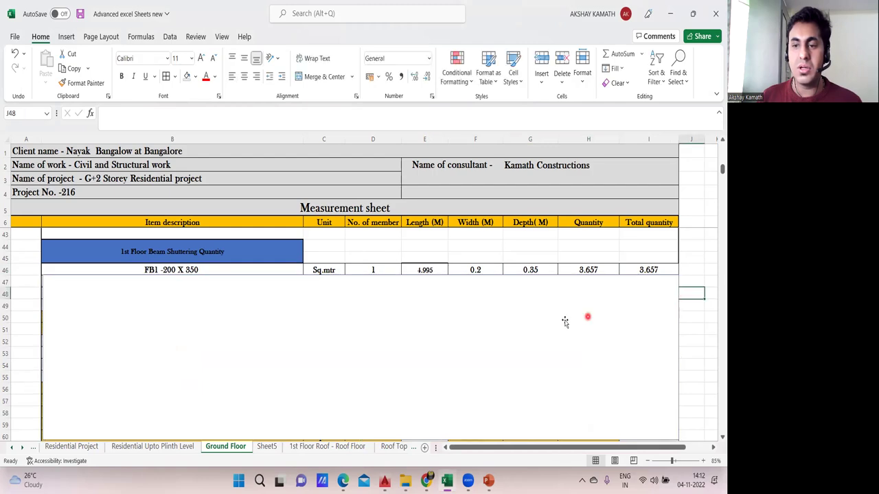
pyautogui.click(564, 321)
pyautogui.click(564, 321)
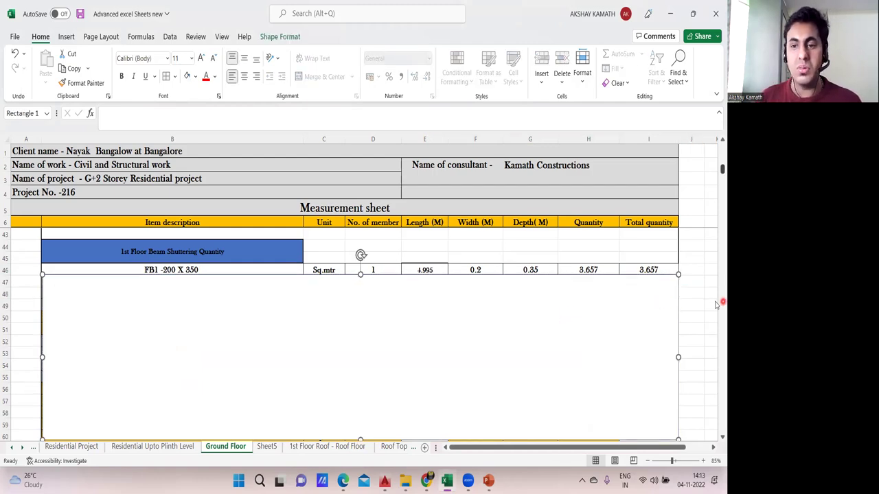
pyautogui.scroll(-5, 648, 295)
pyautogui.scroll(5, 649, 289)
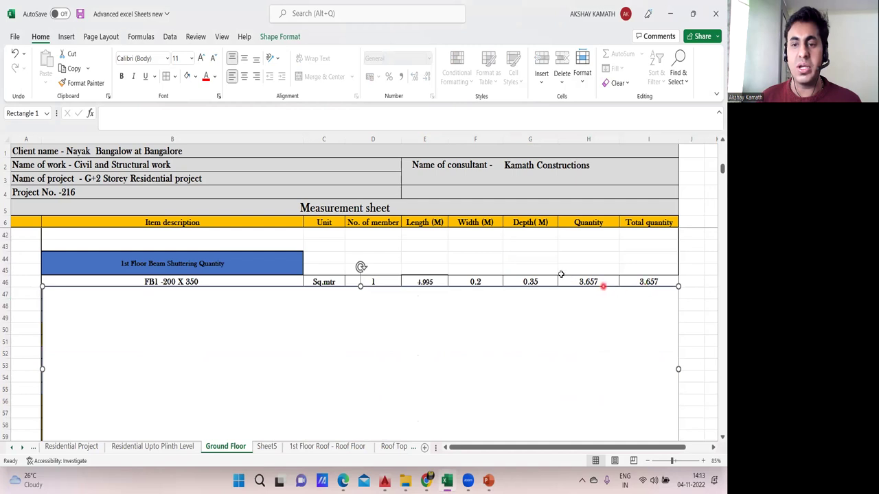
# Try a +( formula in G44, then dismiss the message and cancel the entry
pyautogui.click(529, 259)
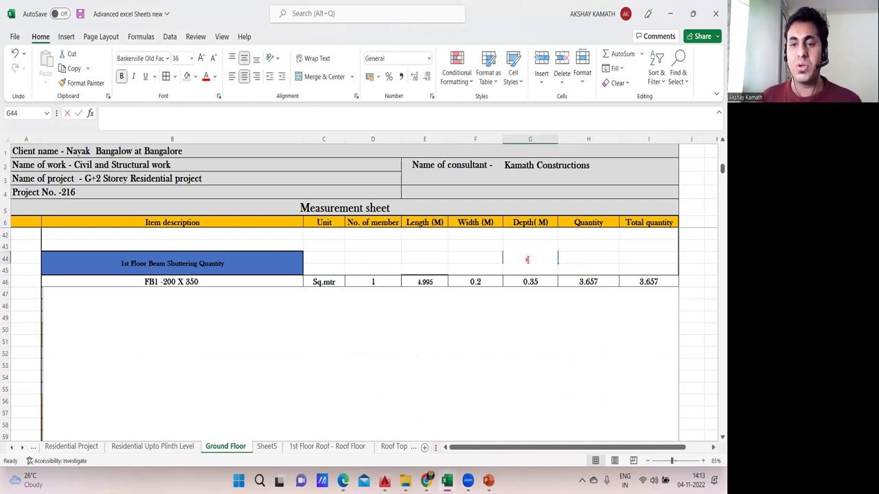
pyautogui.write('+')
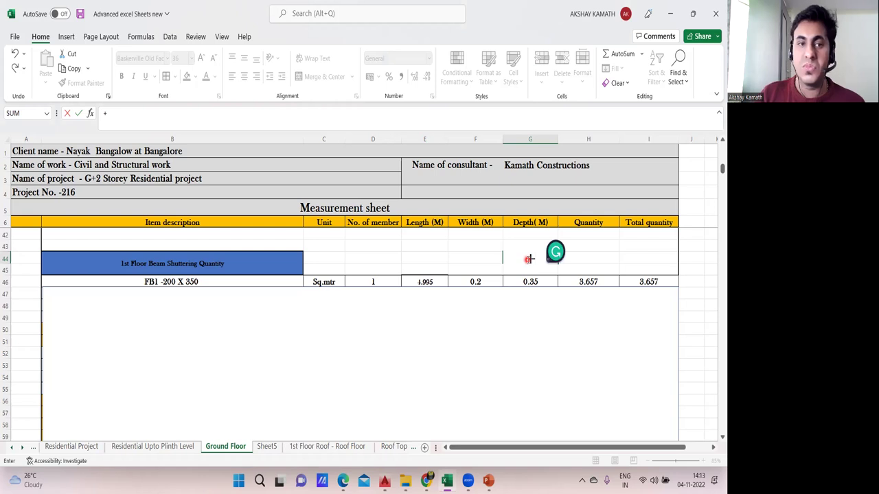
pyautogui.write('(')
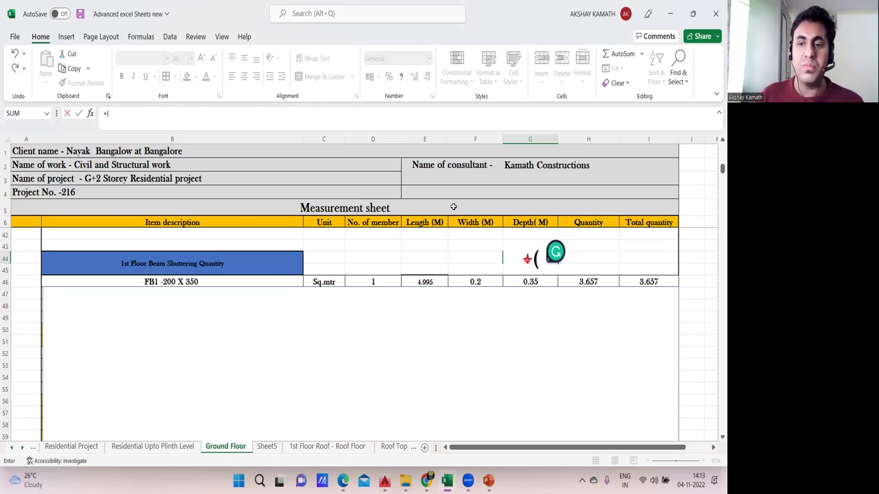
pyautogui.press('Return')
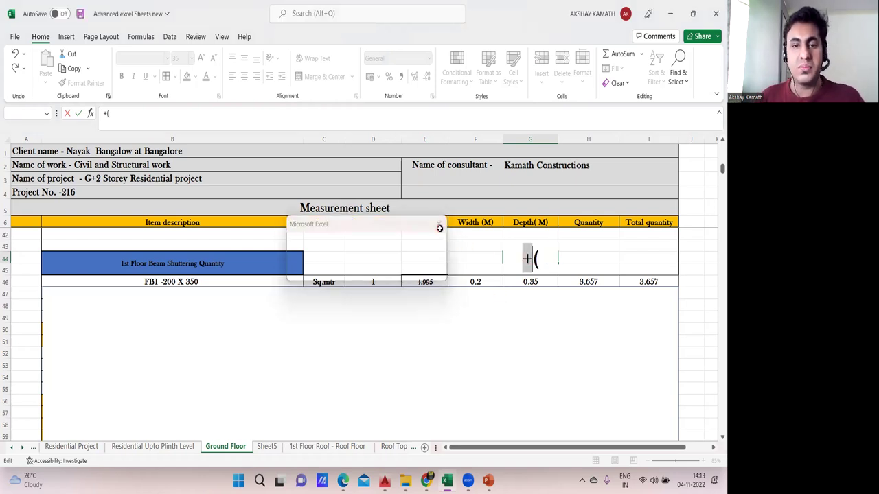
pyautogui.click(439, 228)
pyautogui.press('Escape')
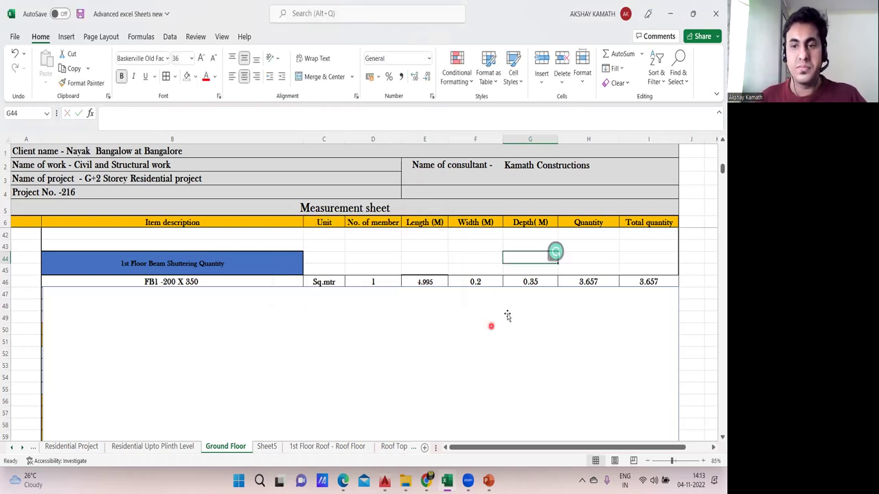
# Begin a +(E46* formula in cell I43 and dismiss the Excel message
pyautogui.doubleClick(424, 247)
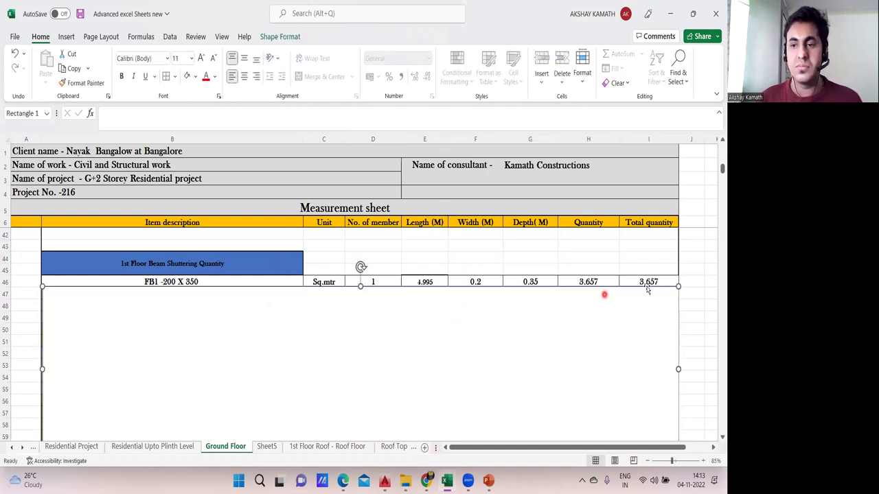
pyautogui.click(640, 245)
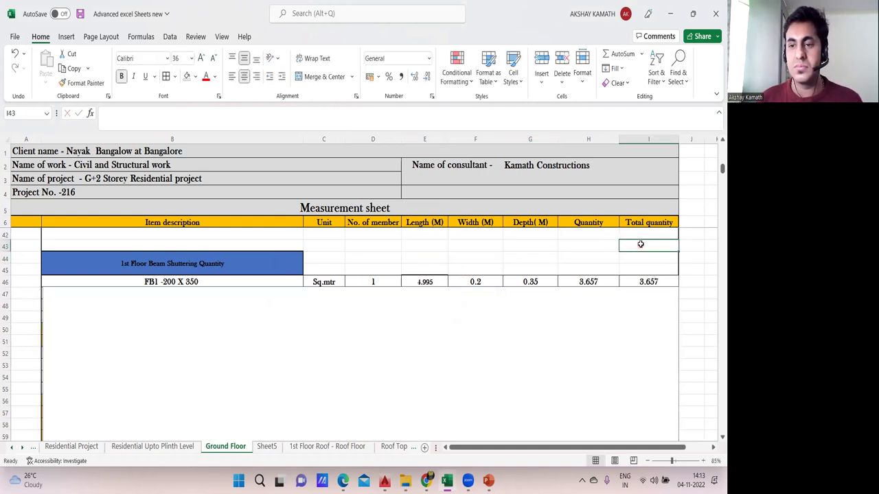
pyautogui.doubleClick(639, 245)
pyautogui.write('+')
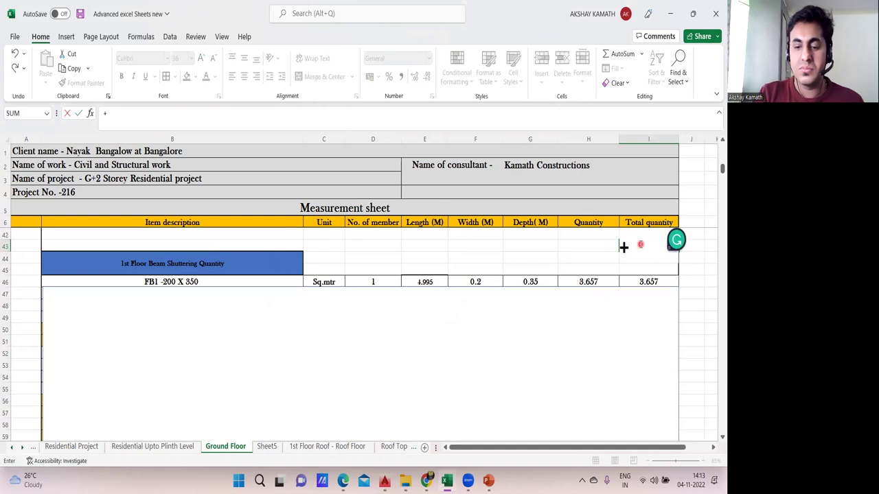
pyautogui.write('(')
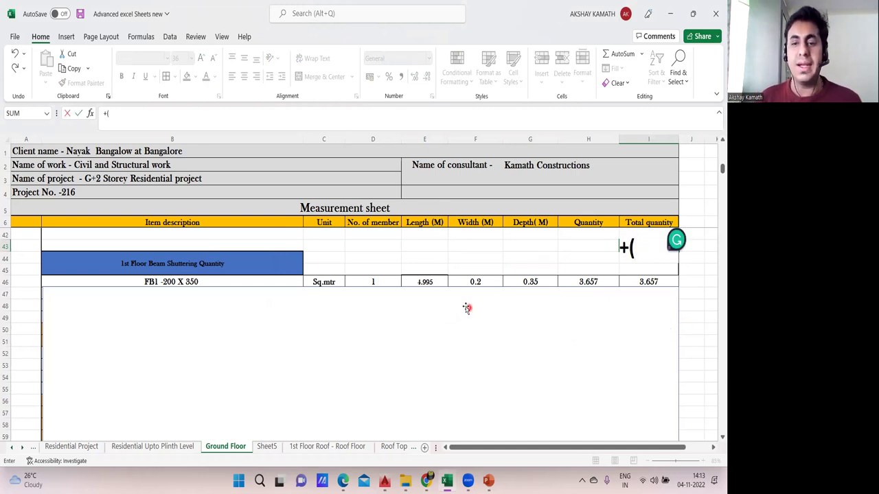
pyautogui.click(431, 282)
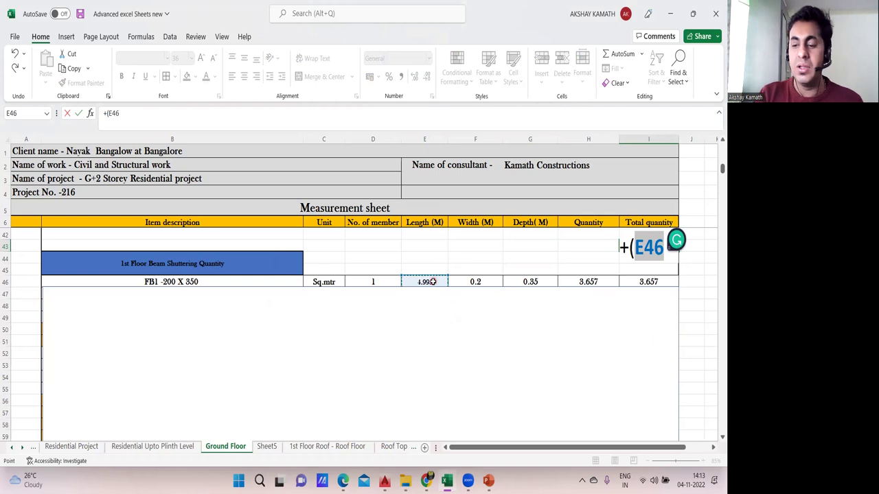
pyautogui.write('*')
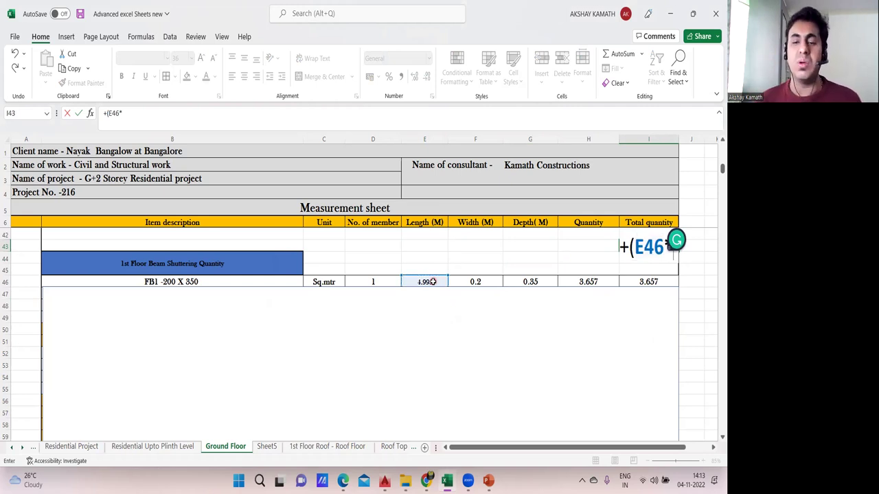
pyautogui.click(496, 284)
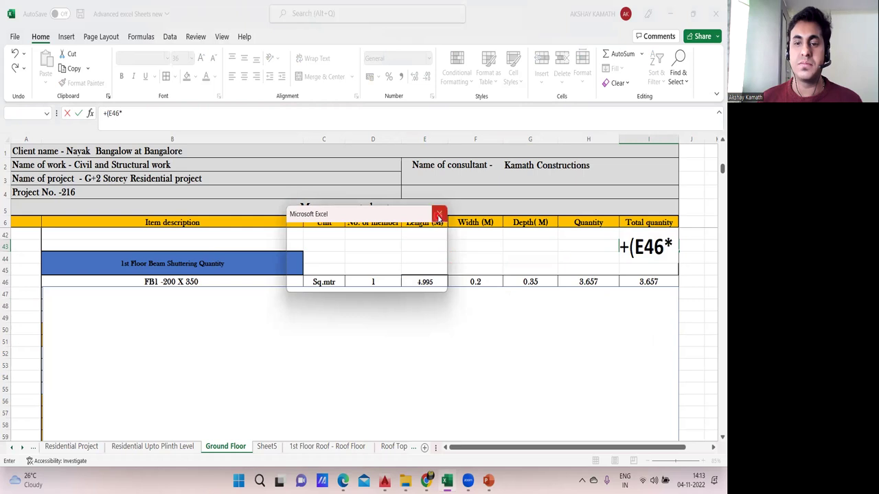
pyautogui.click(439, 226)
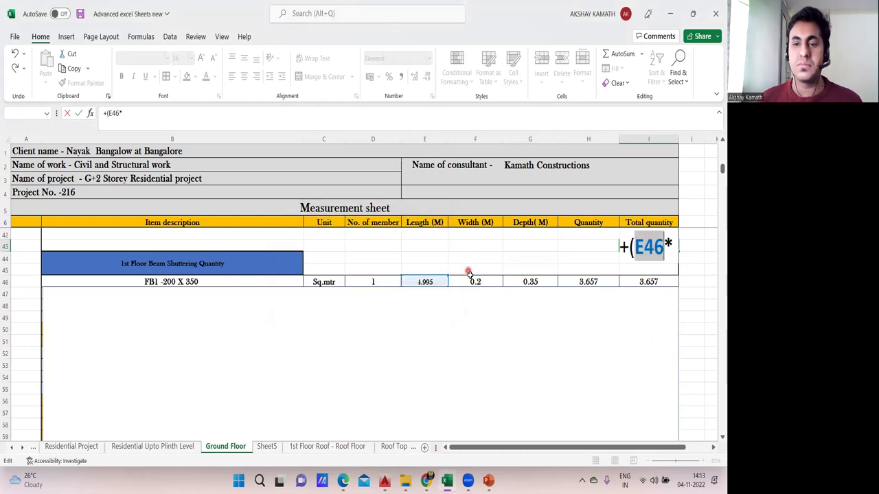
# Trim the I43 entry back to an asterisk and commit it, moving to J43
pyautogui.click(473, 282)
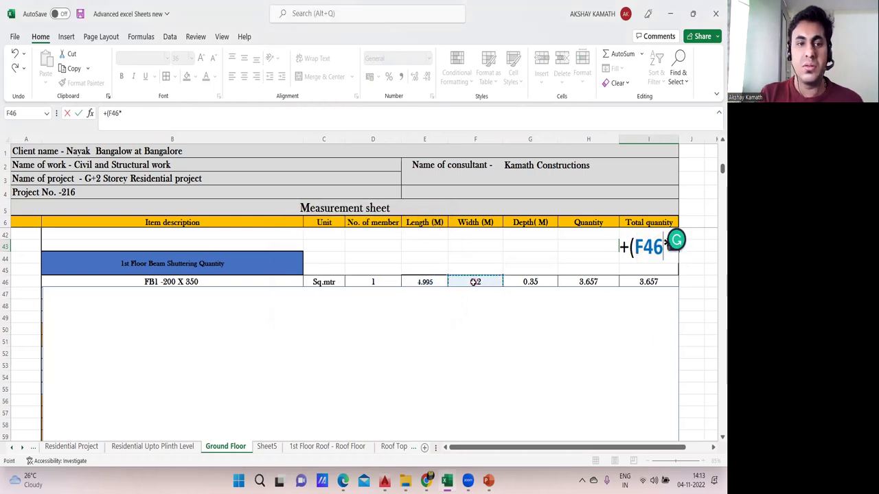
pyautogui.press('BackSpace')
pyautogui.press('BackSpace')
pyautogui.press('BackSpace')
pyautogui.press('BackSpace')
pyautogui.press('BackSpace')
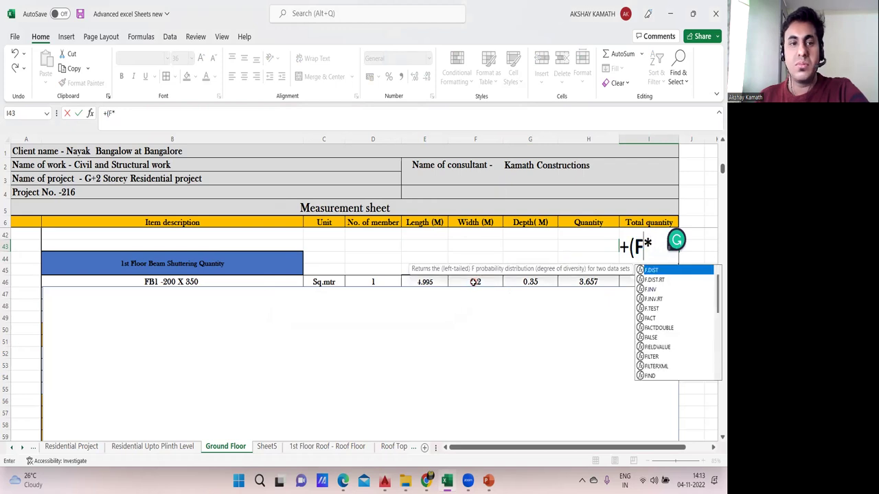
pyautogui.write('*')
pyautogui.click(437, 281)
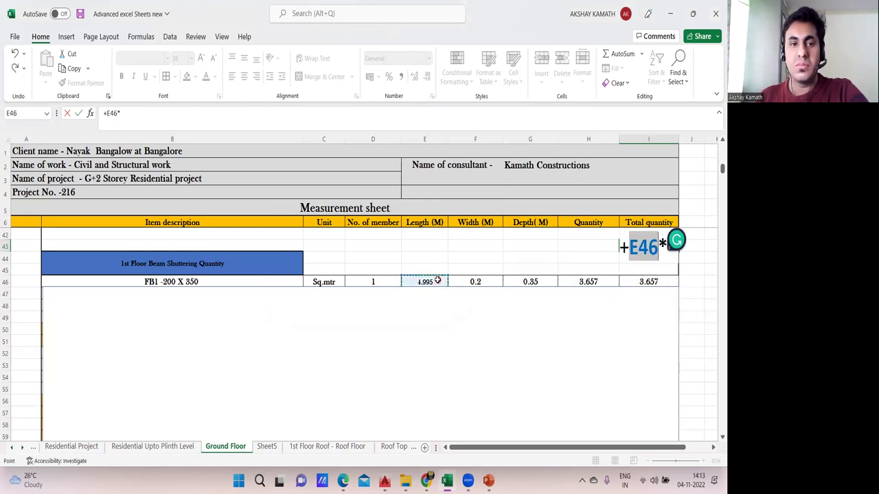
pyautogui.press('BackSpace')
pyautogui.press('BackSpace')
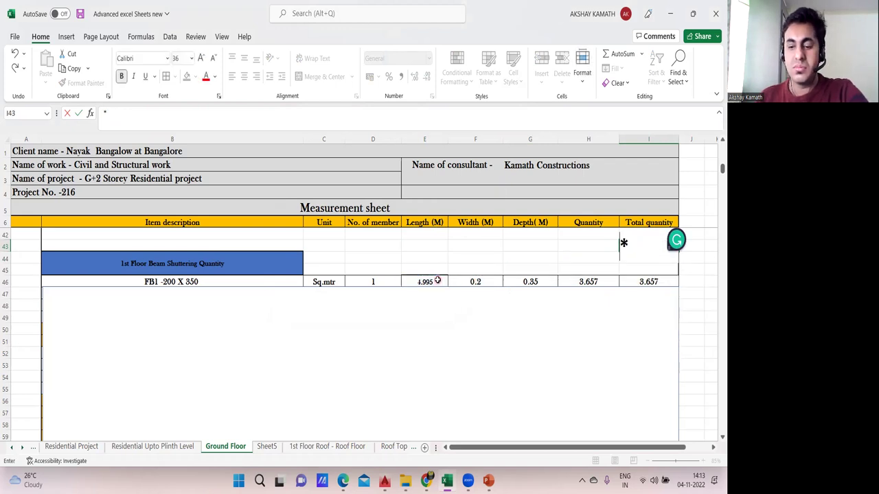
pyautogui.press('Tab')
# Build the J43 check formula +(E46*F46)+(E46*G46), then switch to the AutoCAD plan
pyautogui.write('+')
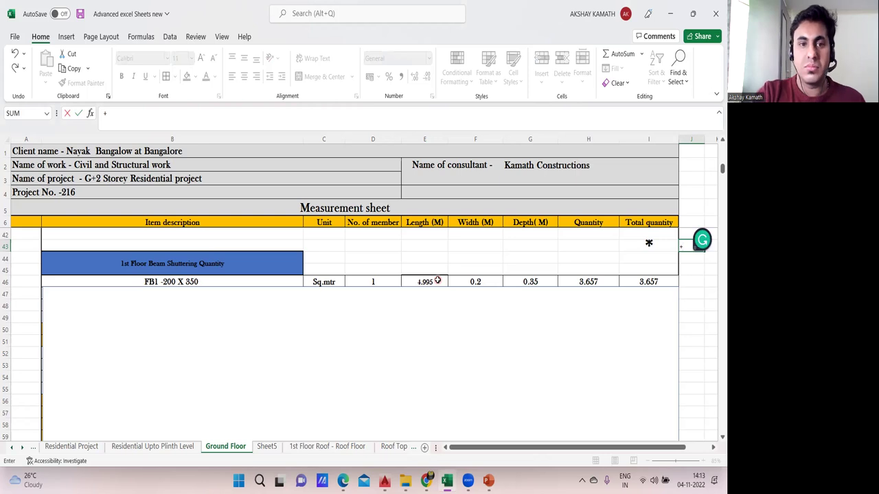
pyautogui.write('(')
pyautogui.click(437, 280)
pyautogui.write('*')
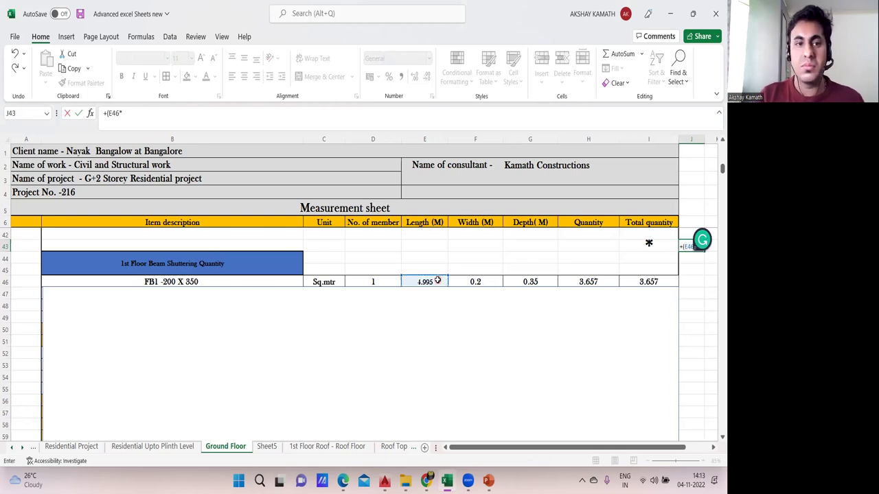
pyautogui.click(486, 281)
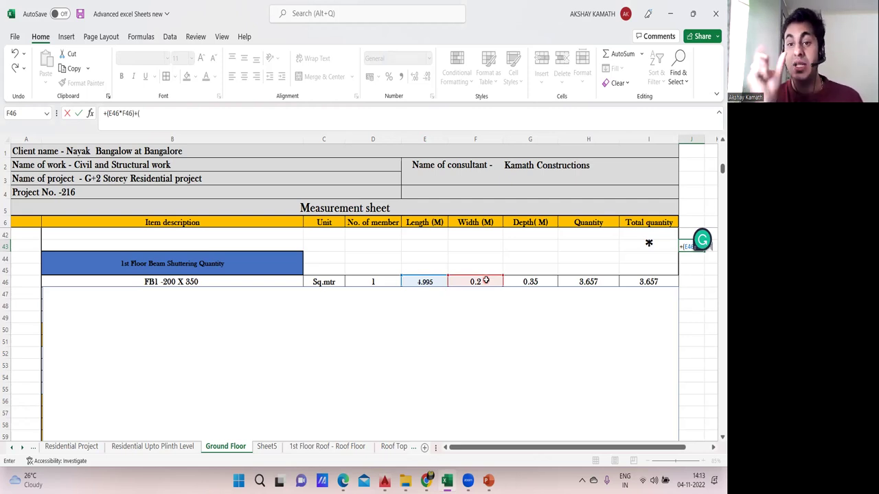
pyautogui.write(')+(')
pyautogui.scroll(1, 486, 280)
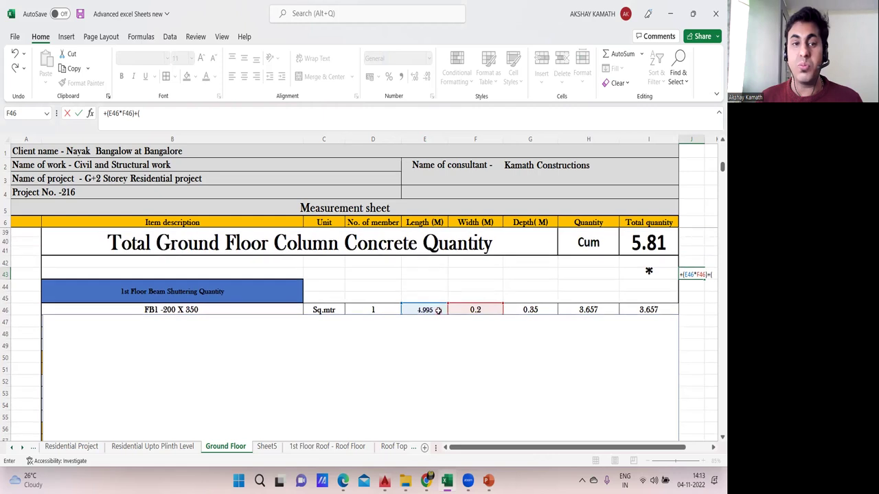
pyautogui.click(437, 309)
pyautogui.write('*')
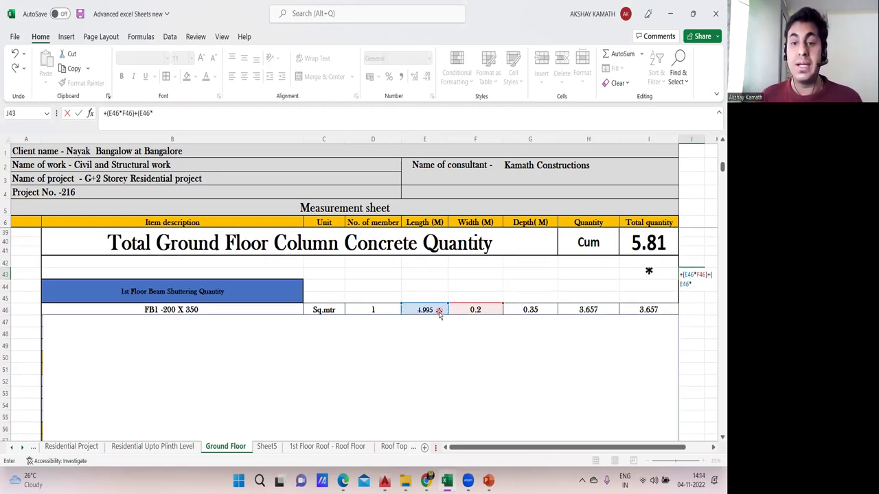
pyautogui.click(539, 309)
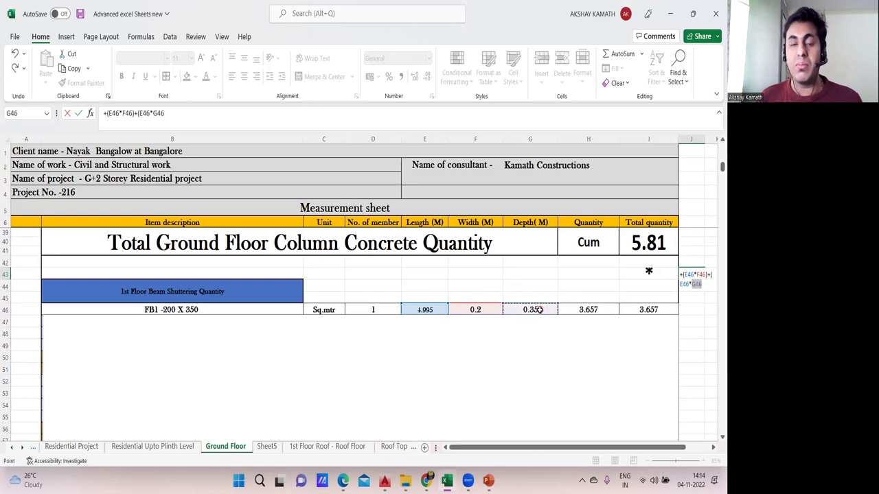
pyautogui.write(')+(')
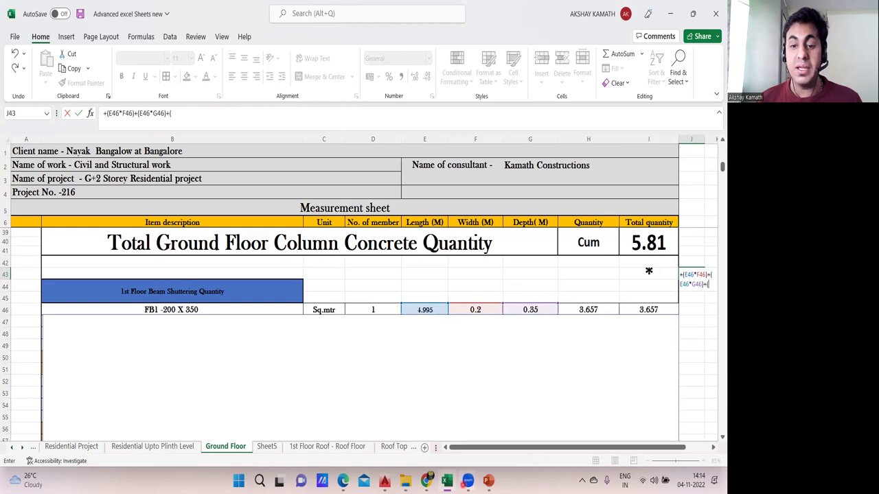
pyautogui.click(447, 482)
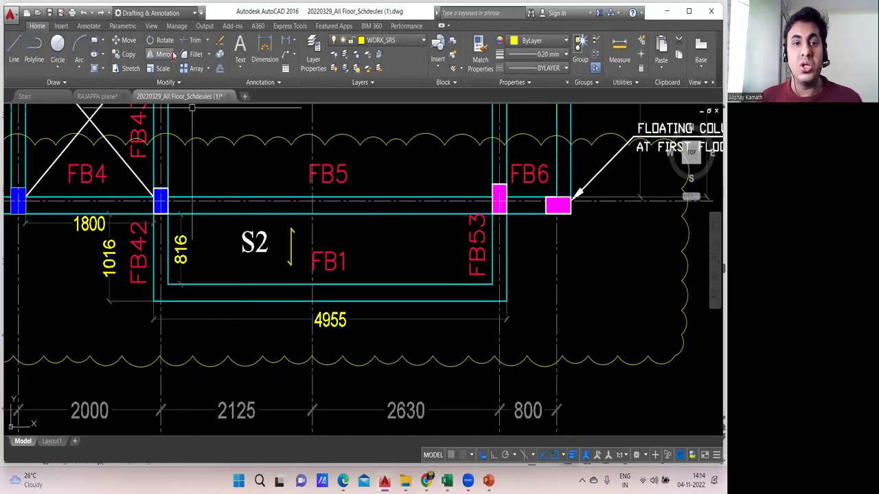
# Dimension FB1's inner span between FB42 and FB53 as 4555, then return to Excel
pyautogui.click(266, 45)
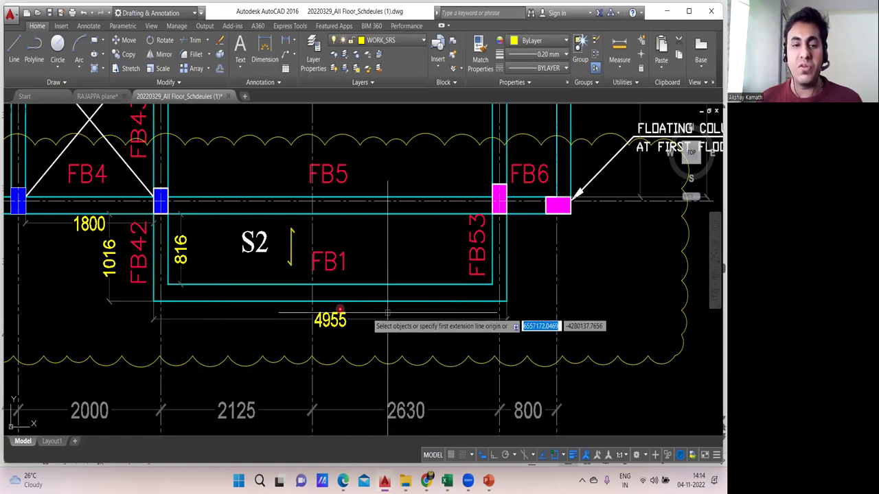
pyautogui.click(167, 283)
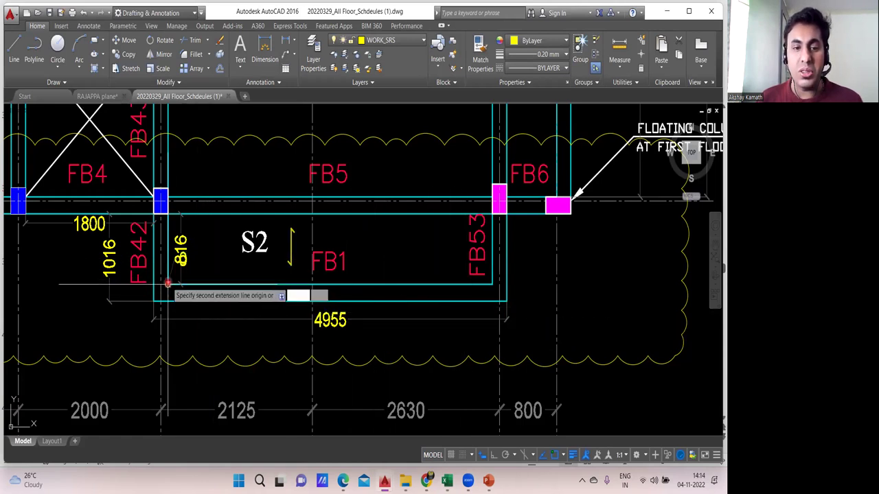
pyautogui.click(492, 283)
pyautogui.click(493, 274)
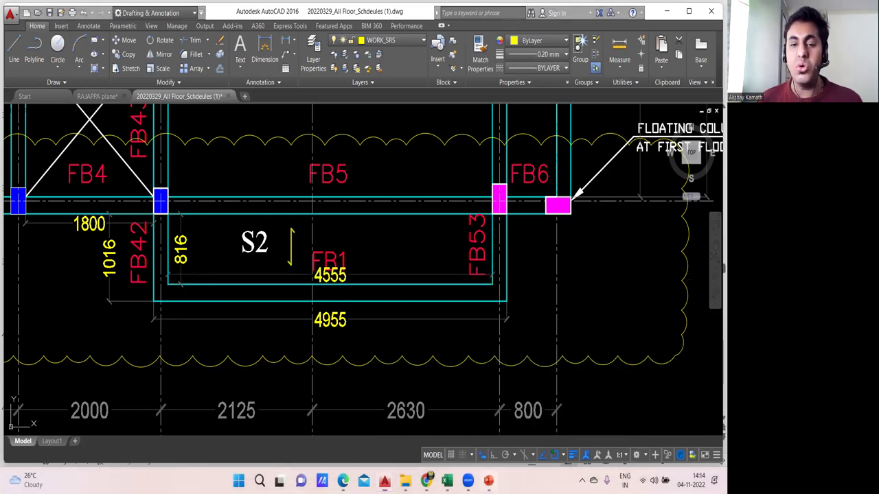
pyautogui.click(487, 453)
pyautogui.click(447, 480)
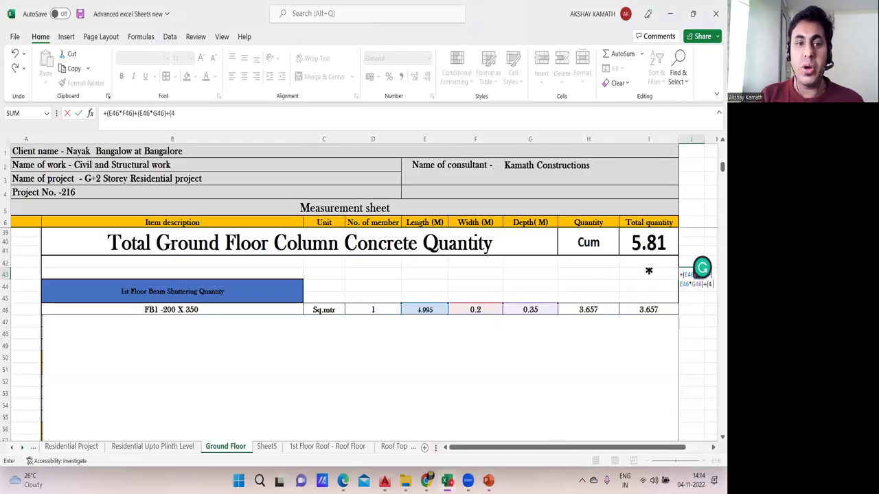
# Complete J43's formula with +(4.555*0.2) and adjust its decimals to show 3.658
pyautogui.write('555*0.2')
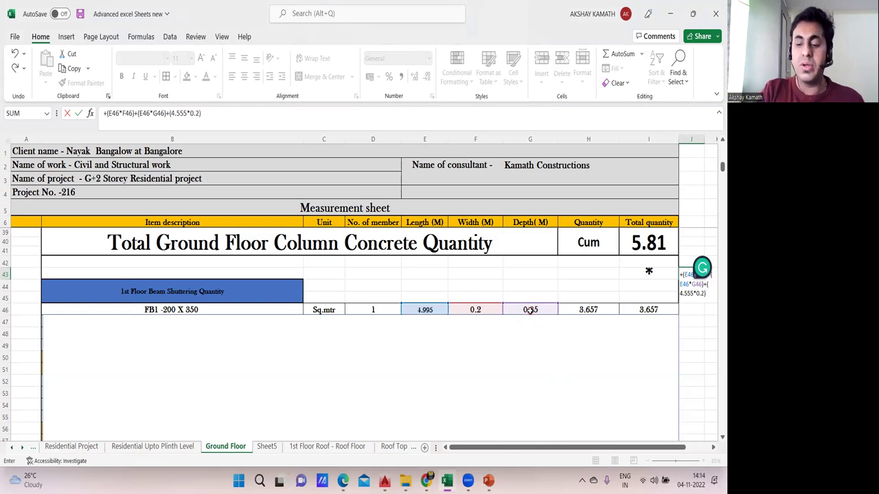
pyautogui.press('Return')
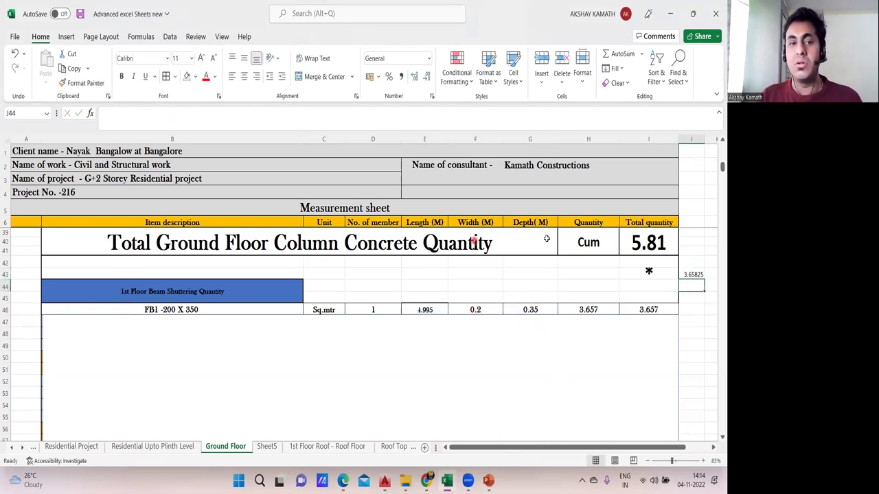
pyautogui.click(695, 274)
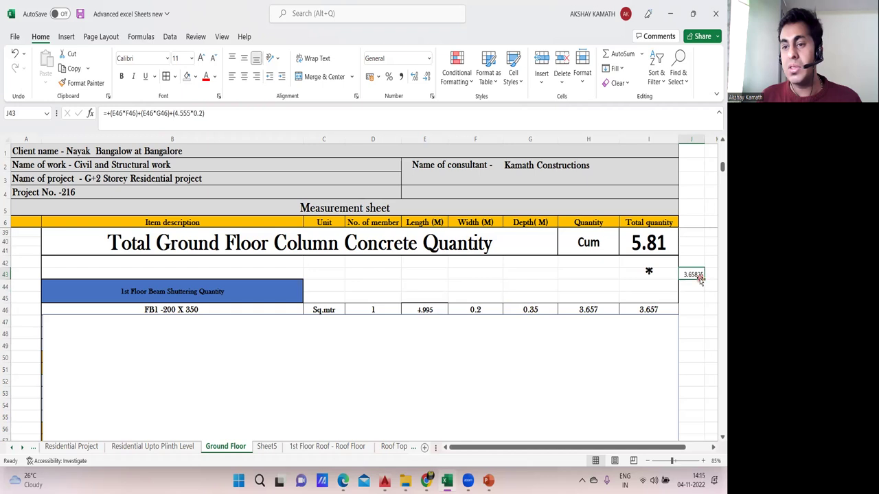
pyautogui.doubleClick(425, 76)
pyautogui.click(425, 76)
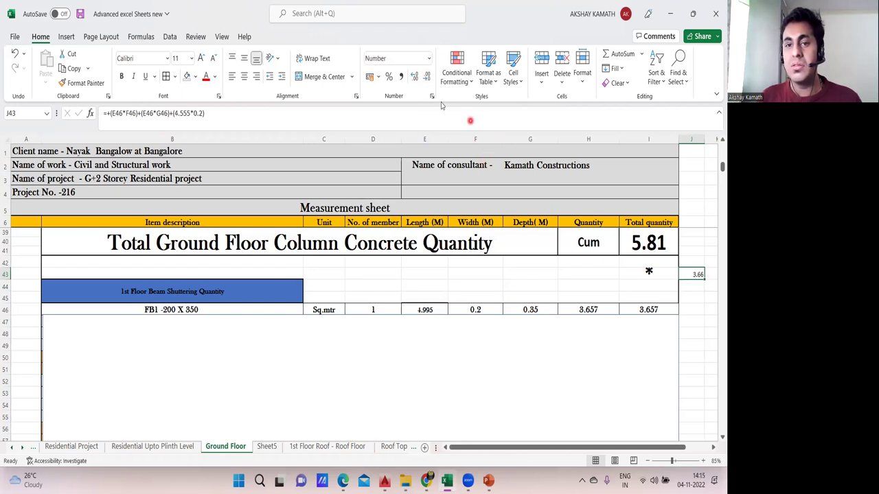
# Compare J43's 3.658 against FB1's H46 quantity and select the covering shape
pyautogui.click(695, 333)
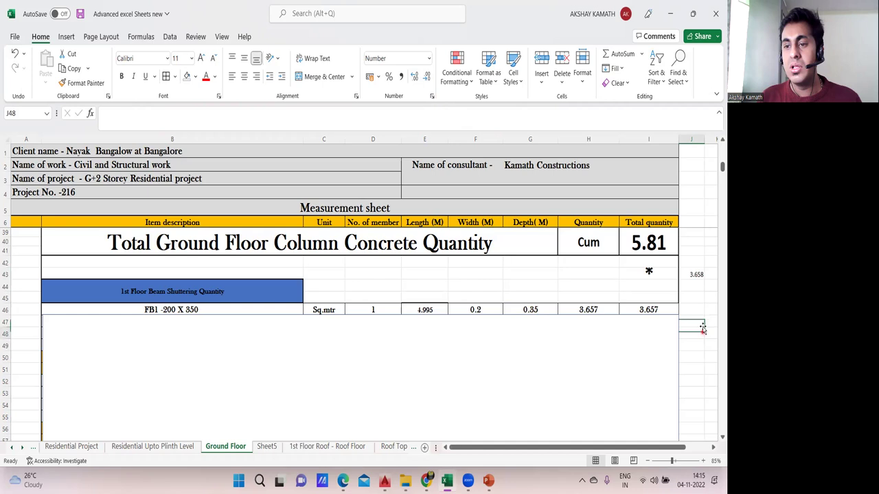
pyautogui.click(697, 274)
pyautogui.click(605, 310)
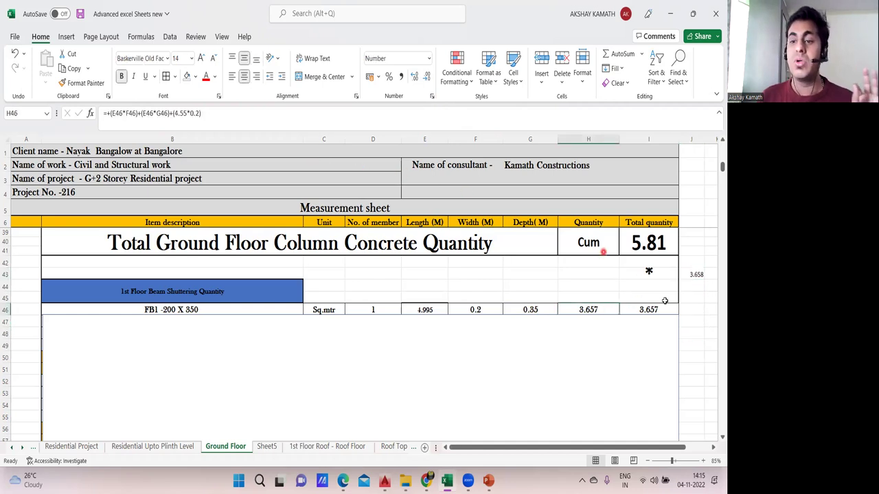
pyautogui.click(697, 274)
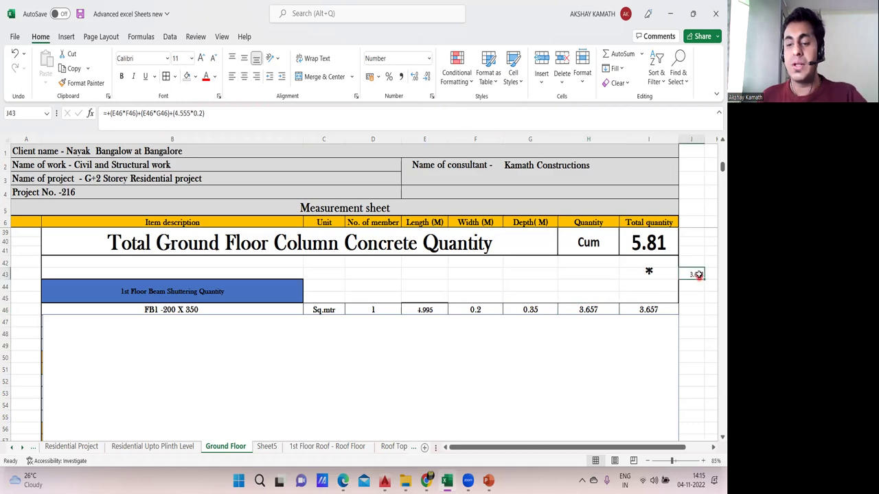
pyautogui.click(648, 367)
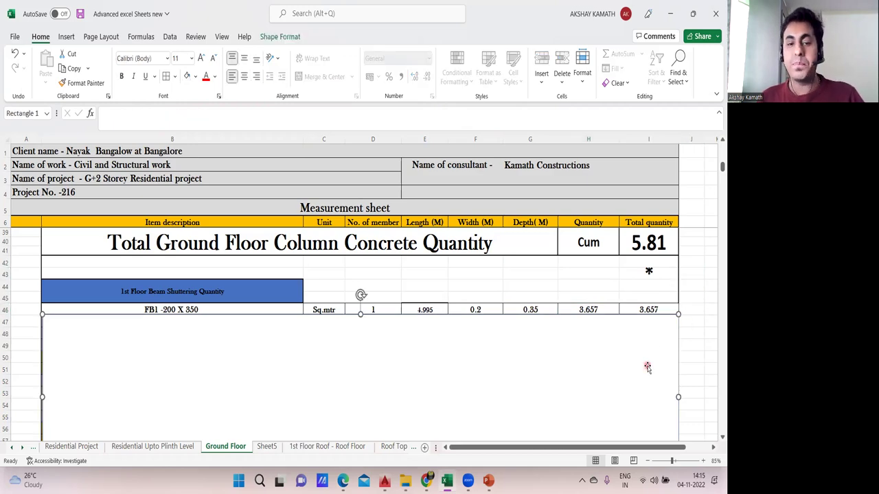
# Delete the covering rectangle and scroll through the revealed beam rows
pyautogui.press('Delete')
pyautogui.scroll(-3, 643, 330)
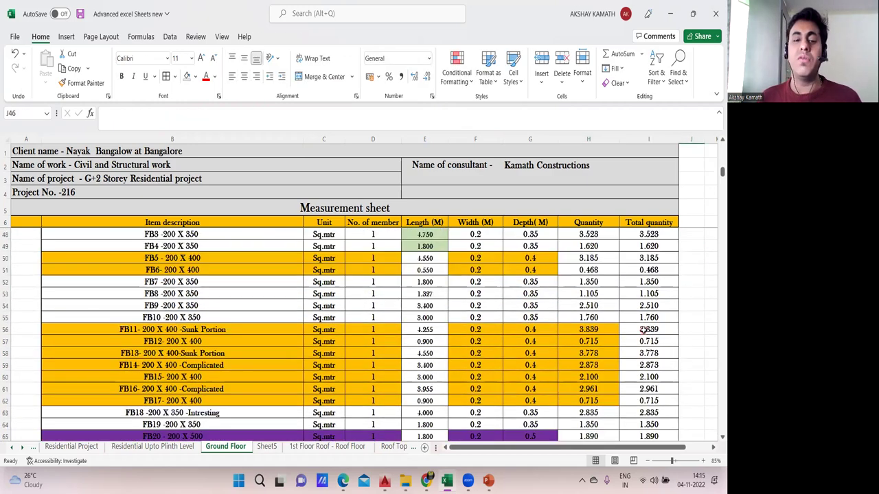
pyautogui.scroll(-10, 644, 329)
pyautogui.scroll(-4, 644, 330)
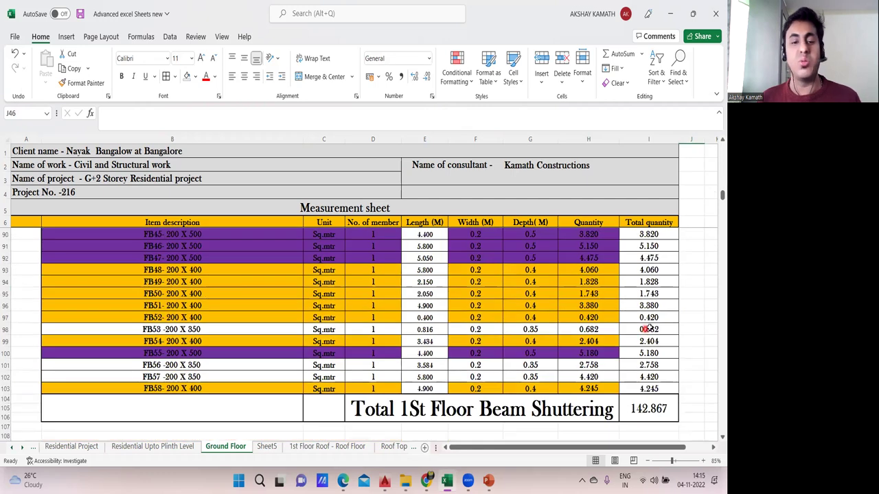
pyautogui.scroll(14, 649, 329)
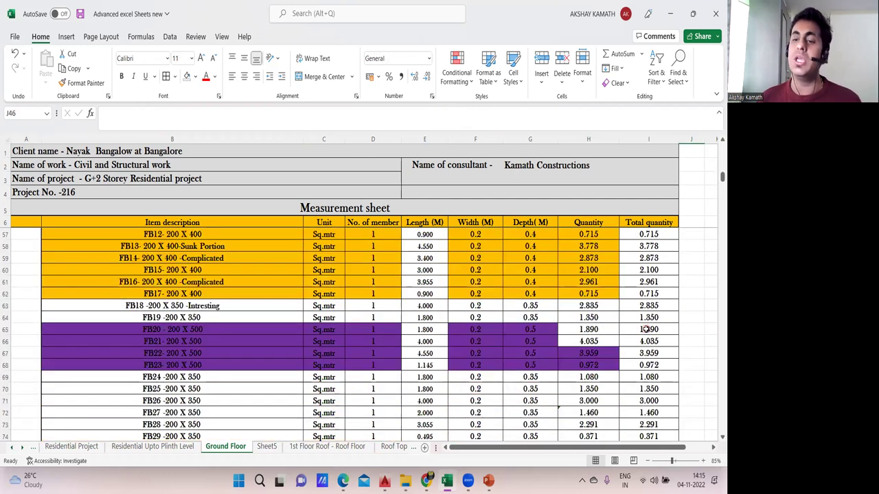
pyautogui.scroll(3, 649, 329)
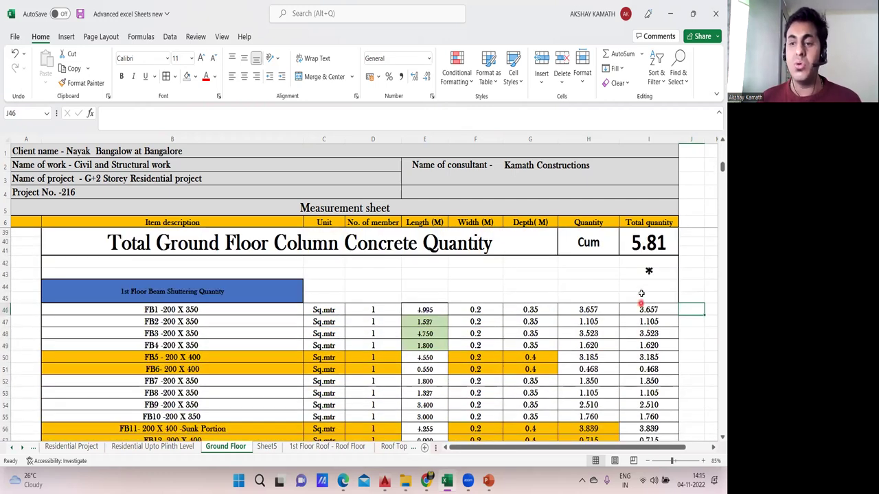
# Clear the asterisk from cell I43, leaving it empty
pyautogui.click(648, 273)
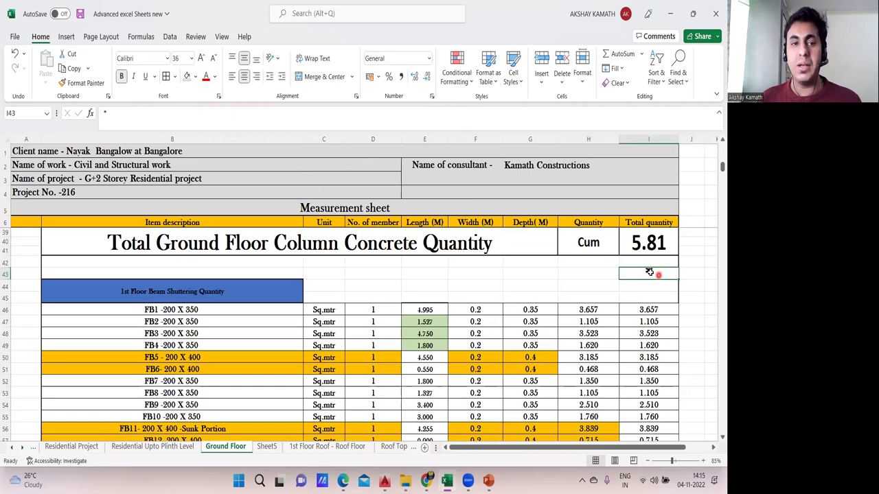
pyautogui.click(170, 116)
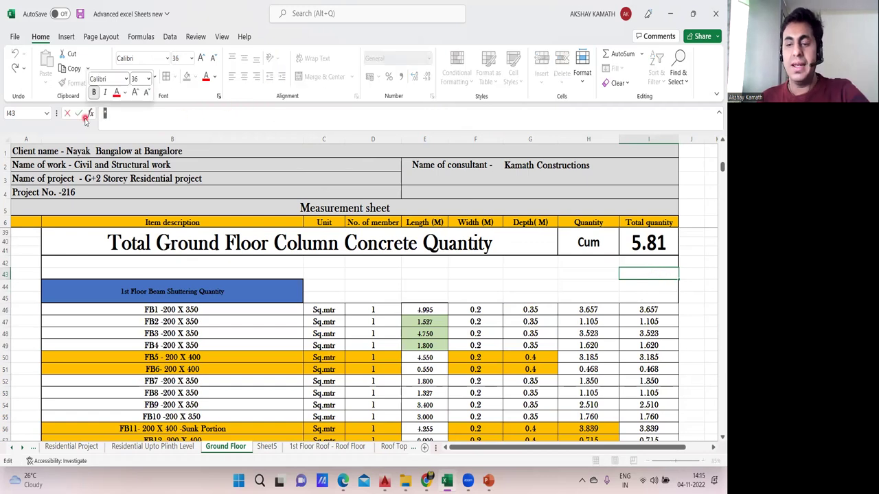
pyautogui.press('BackSpace')
pyautogui.click(695, 291)
pyautogui.scroll(-1, 696, 291)
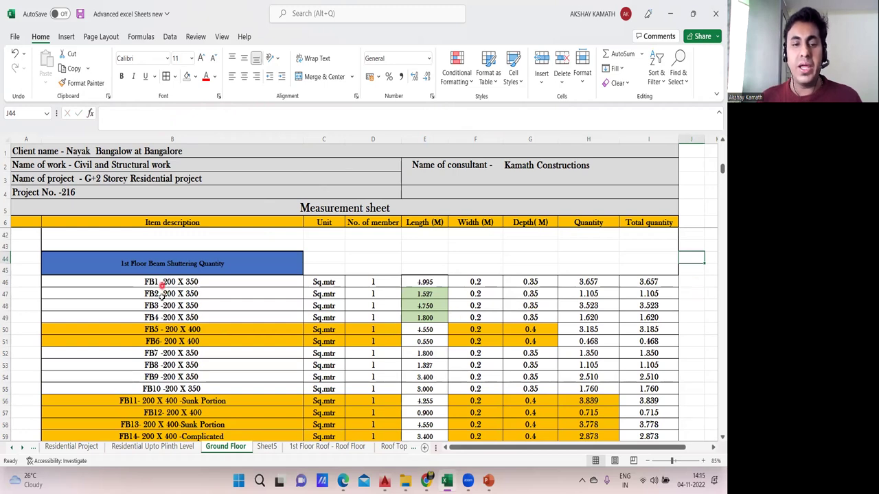
# Switch to AutoCAD and pan the plan toward beam FB2
pyautogui.click(447, 481)
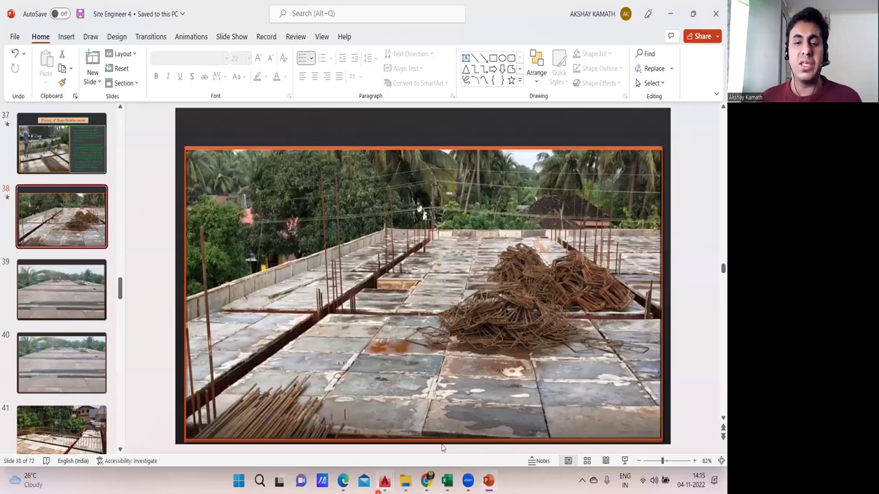
pyautogui.hotkey('alt', 'Tab')
pyautogui.moveTo(217, 329)
pyautogui.mouseDown()
pyautogui.moveTo(352, 333)
pyautogui.moveTo(408, 355)
pyautogui.mouseUp()
# Dimension FB2's full length as 1527 below and its inner length as 1327 above
pyautogui.scroll(2, 176, 310)
pyautogui.moveTo(193, 314); pyautogui.dragTo(236, 297)
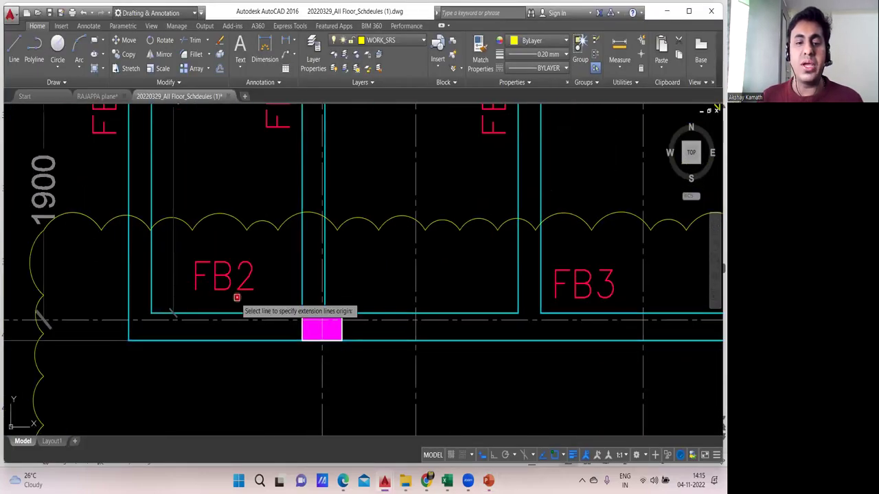
pyautogui.scroll(-2, 237, 297)
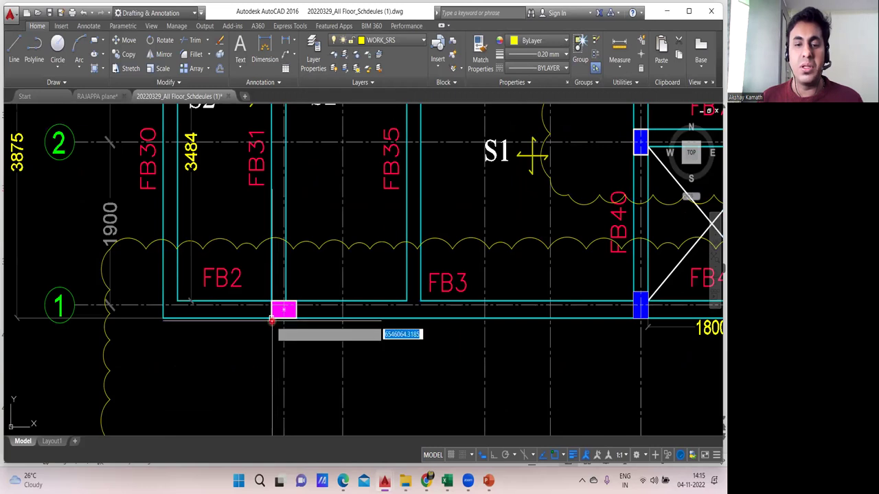
pyautogui.click(272, 320)
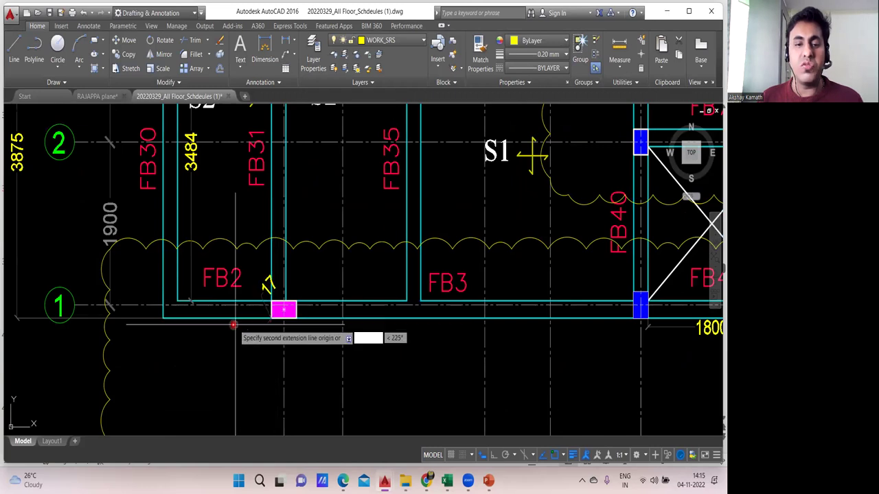
pyautogui.click(163, 318)
pyautogui.click(161, 349)
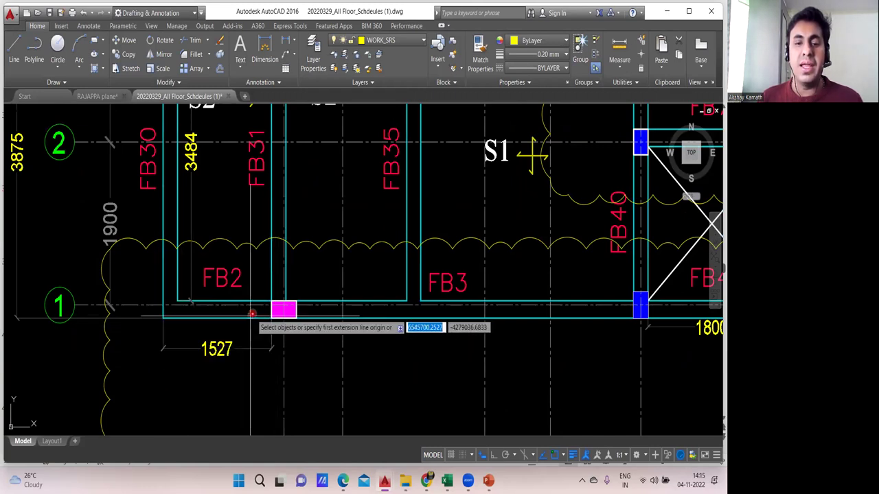
pyautogui.click(268, 304)
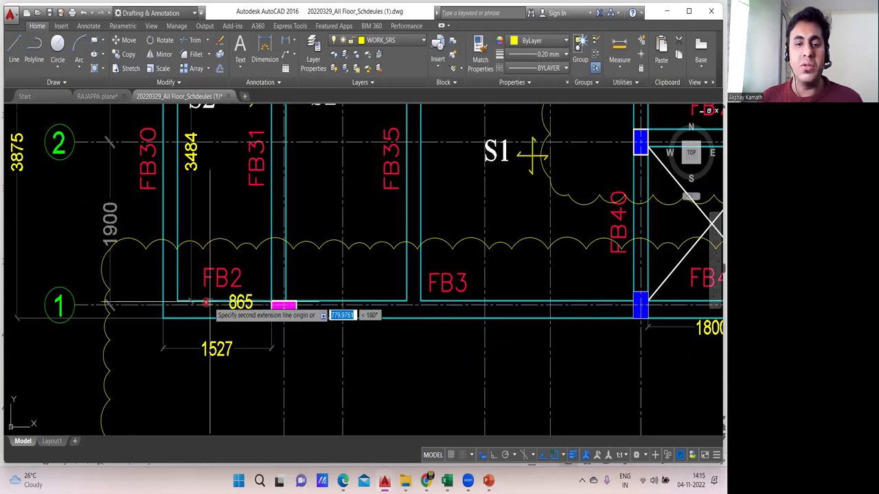
pyautogui.click(177, 302)
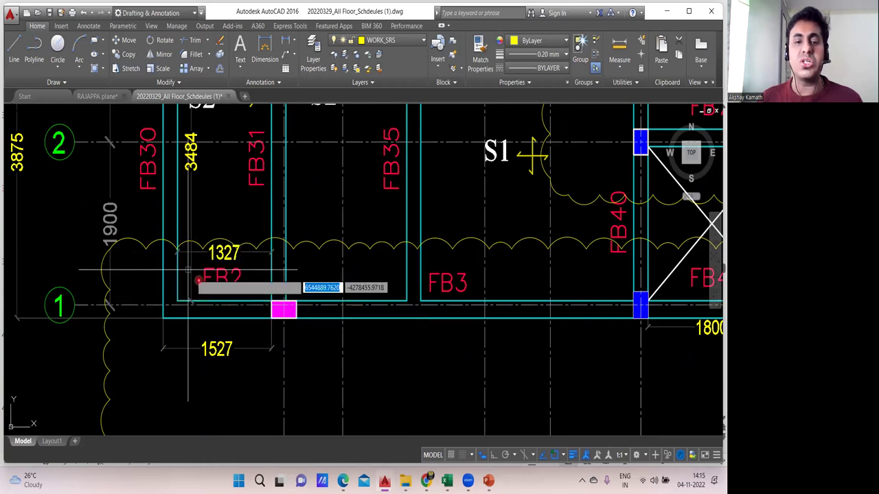
pyautogui.click(192, 252)
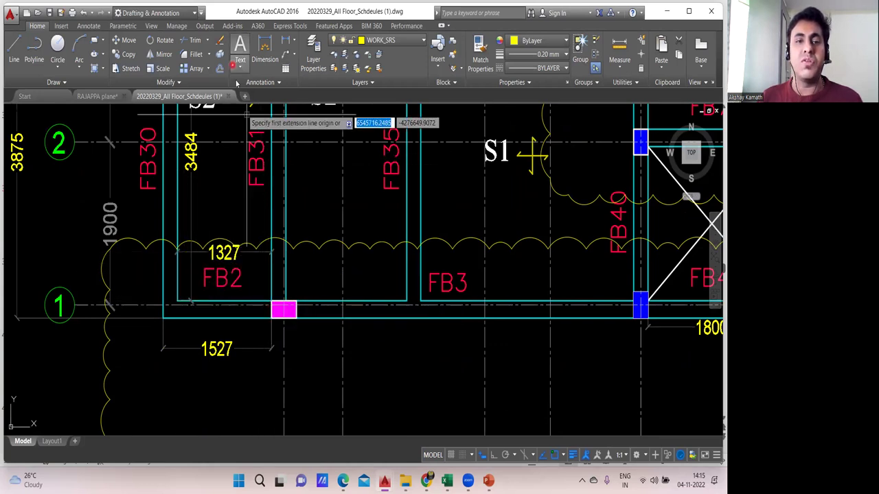
pyautogui.press('Escape')
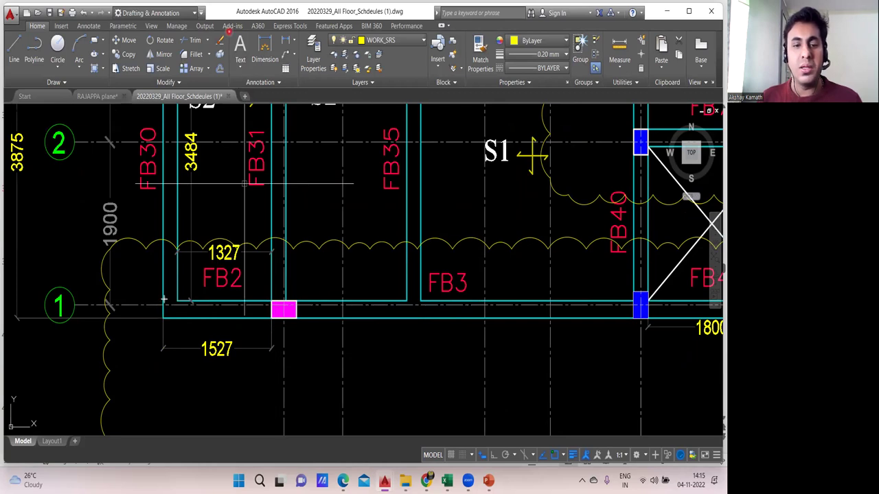
# Select FB2's bottom beam strip up to the column, restart DIM, then switch to Excel
pyautogui.moveTo(163, 302); pyautogui.dragTo(271, 318)
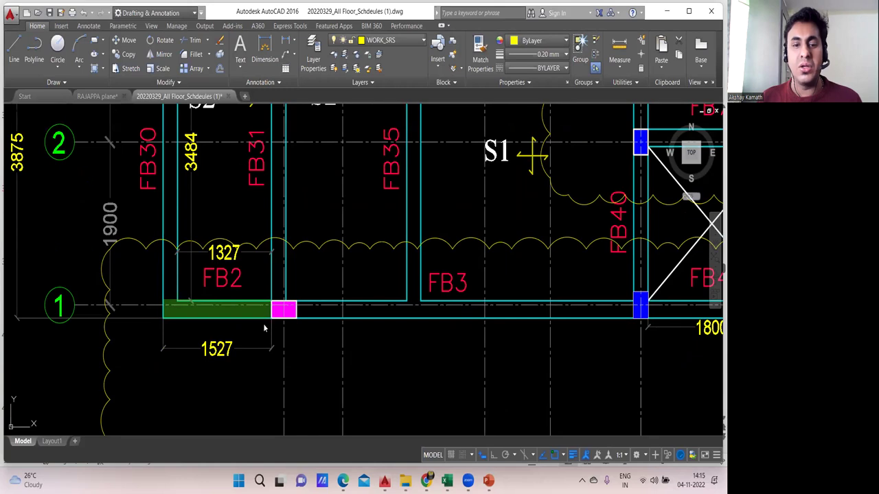
pyautogui.click(164, 329)
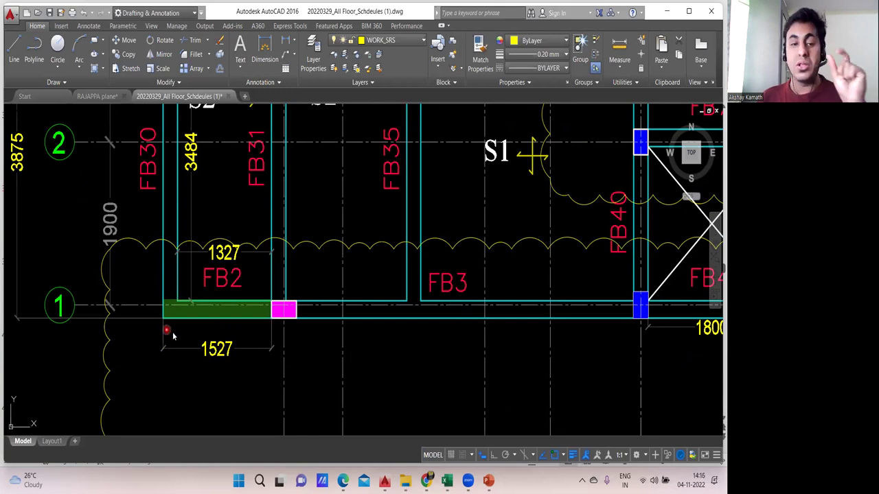
pyautogui.click(179, 311)
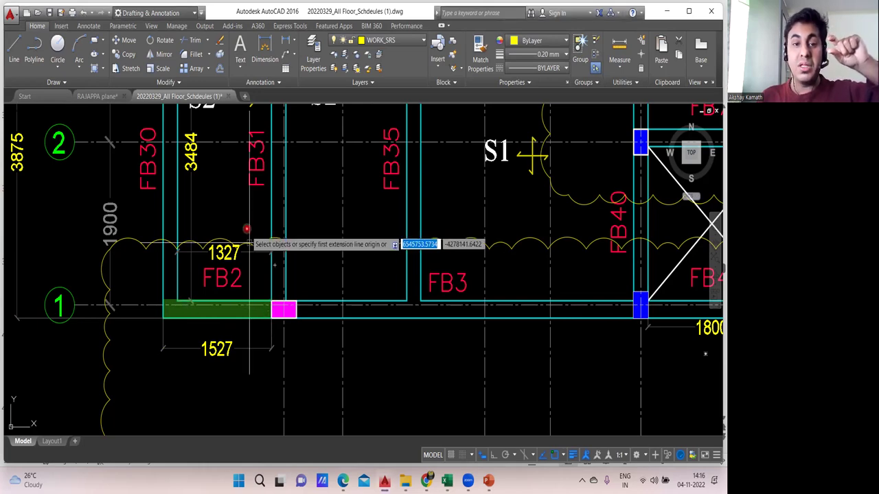
pyautogui.moveTo(252, 279); pyautogui.dragTo(263, 375)
pyautogui.write('dim')
pyautogui.press('Return')
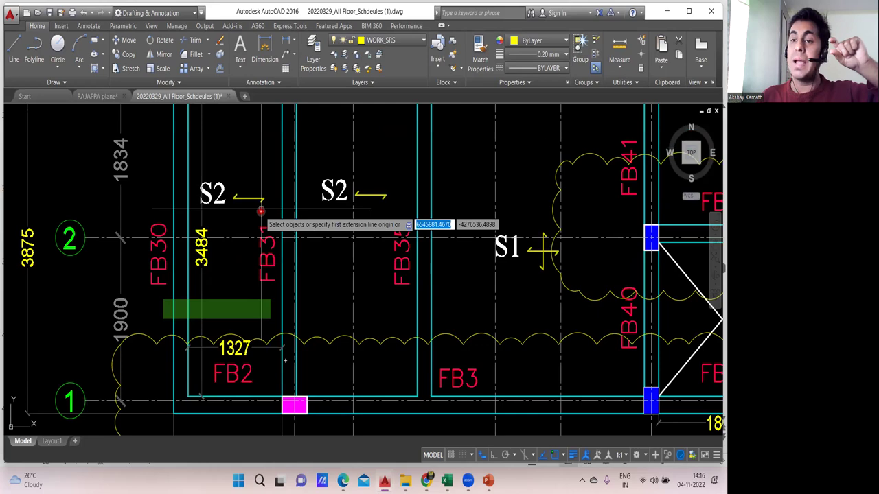
pyautogui.scroll(-2, 249, 318)
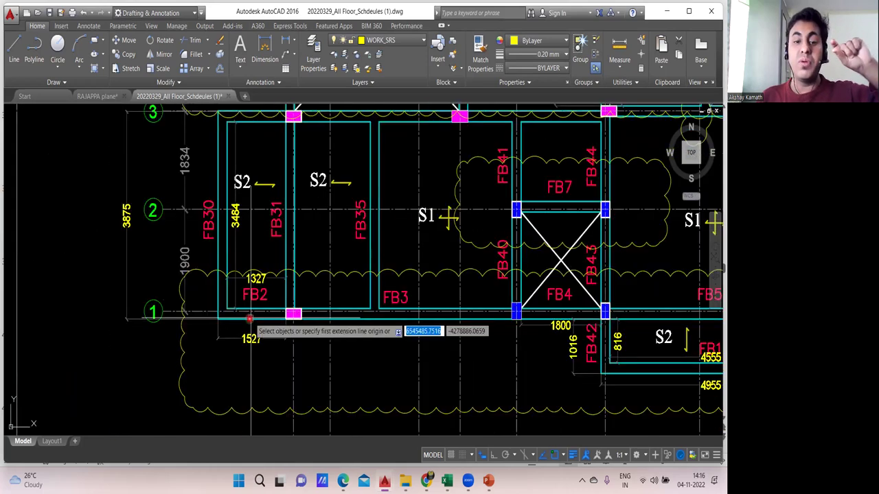
pyautogui.scroll(2, 249, 316)
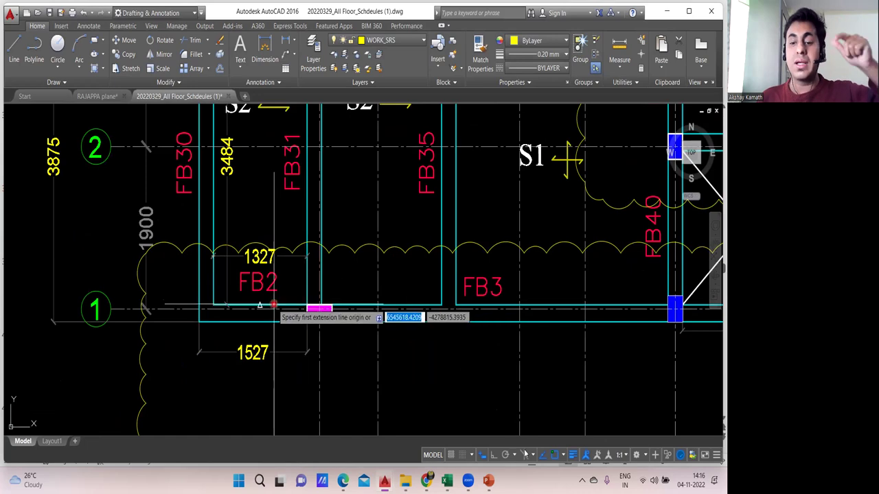
pyautogui.click(447, 481)
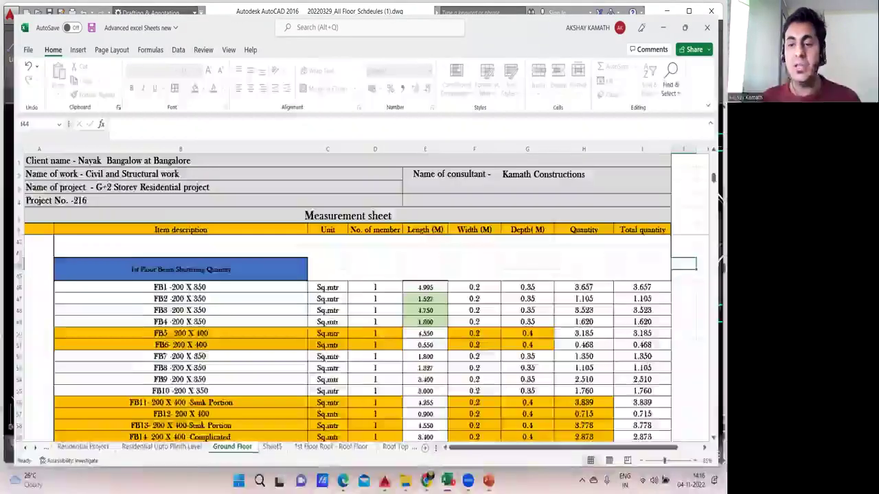
# Review FB2's H47 quantity formula and its E47 1.327 length term, then return to AutoCAD
pyautogui.click(587, 295)
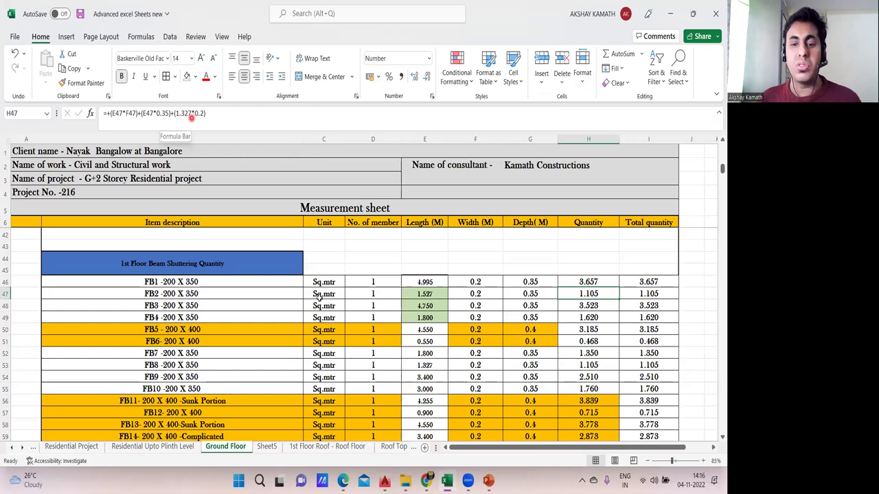
pyautogui.click(447, 480)
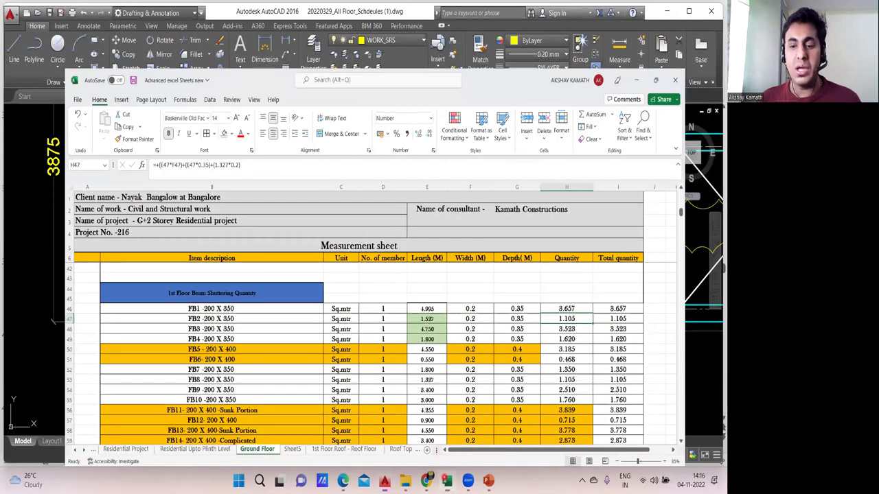
pyautogui.hotkey('alt', 'Tab')
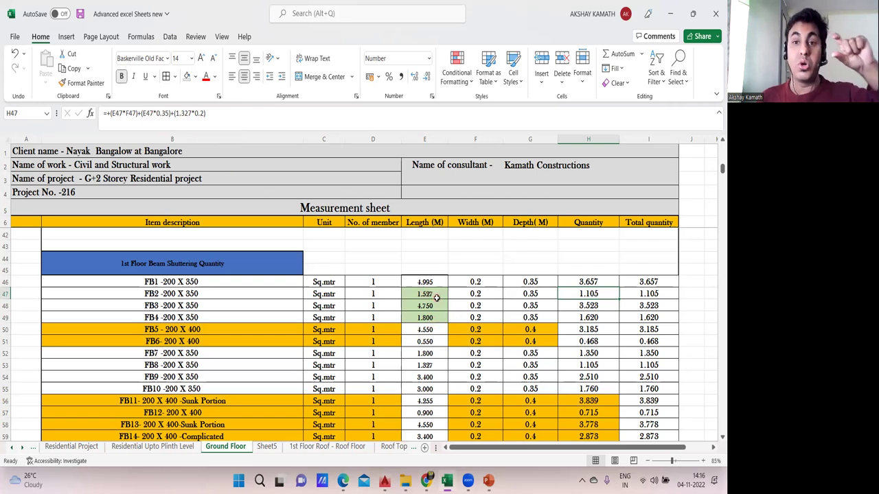
pyautogui.click(119, 114)
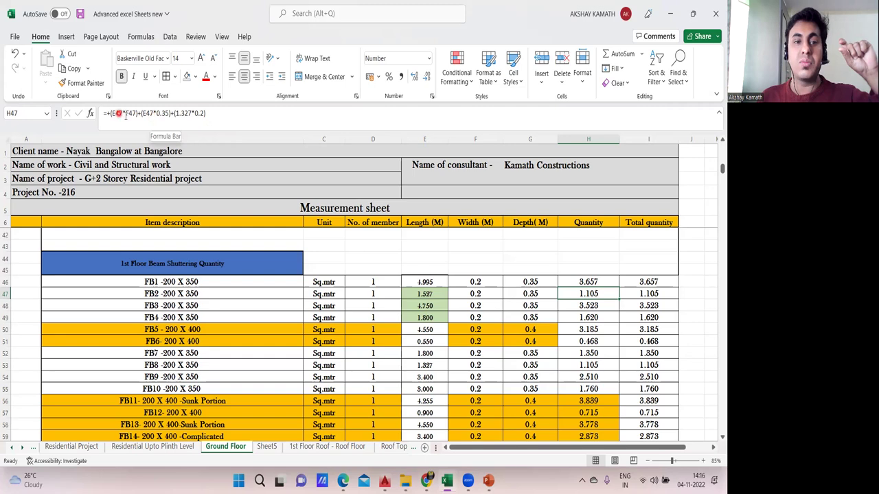
pyautogui.click(447, 480)
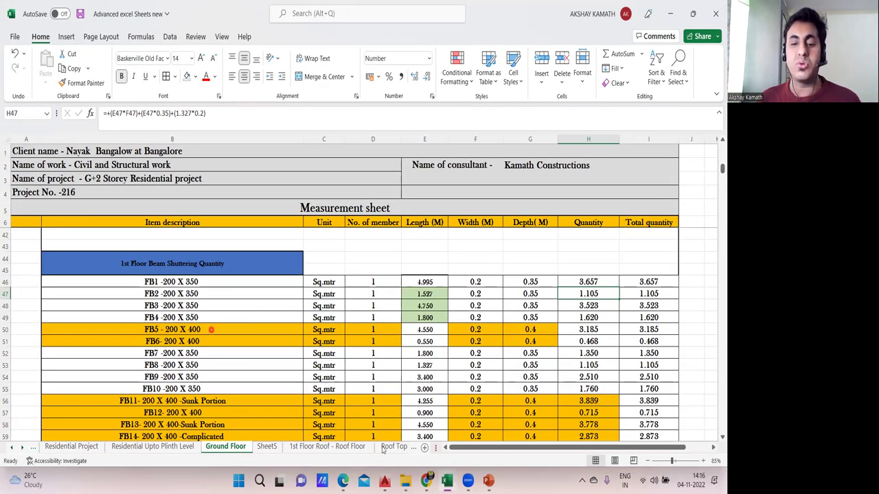
pyautogui.hotkey('alt', 'Tab')
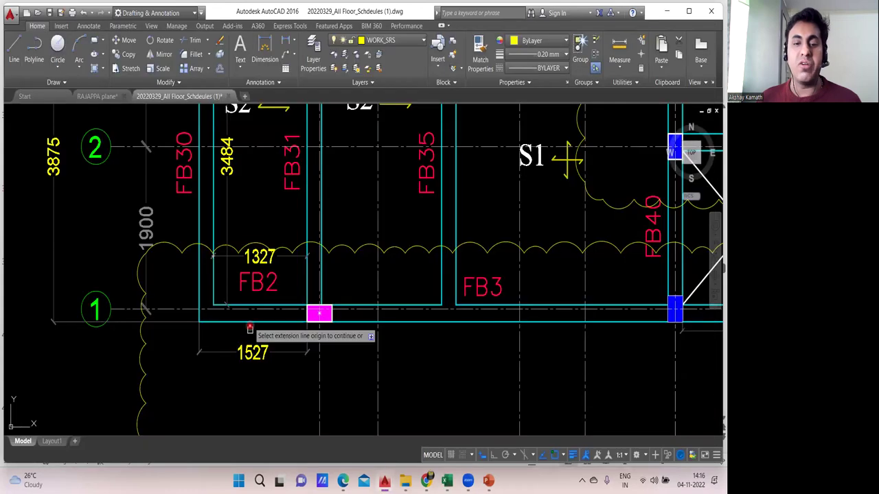
# Dimension FB3's bottom beam from the magenta to the blue column as 4750 beneath it
pyautogui.hscroll(3, 213, 330)
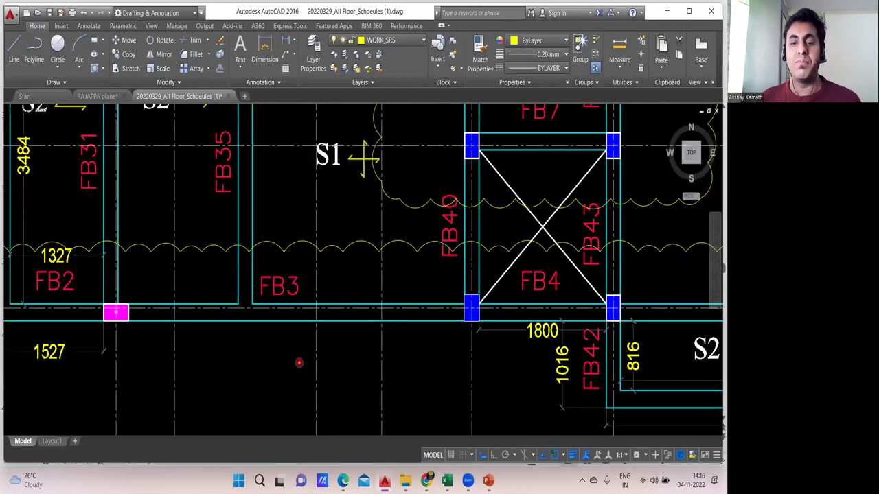
pyautogui.scroll(-1, 414, 329)
pyautogui.write('dim')
pyautogui.press('Return')
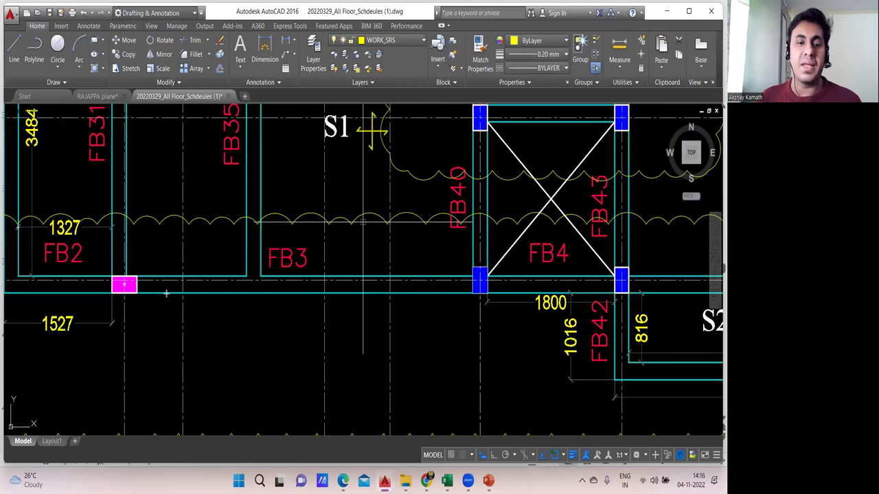
pyautogui.moveTo(136, 274); pyautogui.dragTo(472, 291)
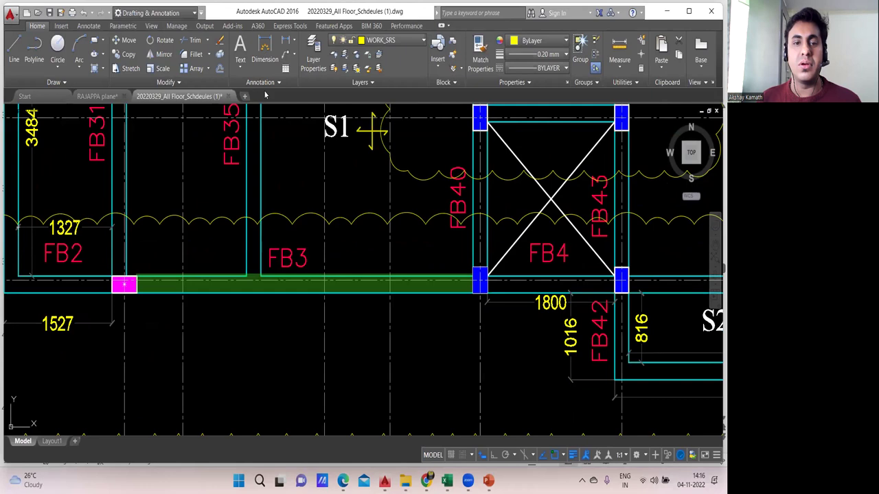
pyautogui.click(136, 294)
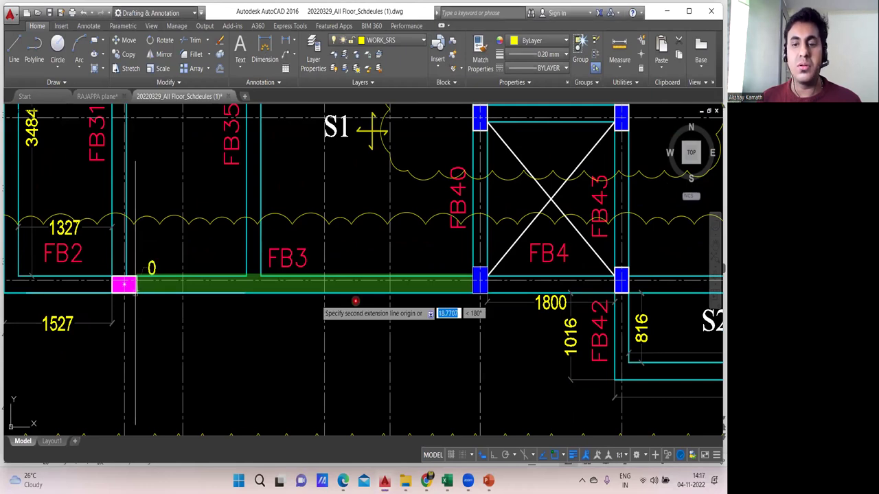
pyautogui.click(473, 294)
pyautogui.click(472, 357)
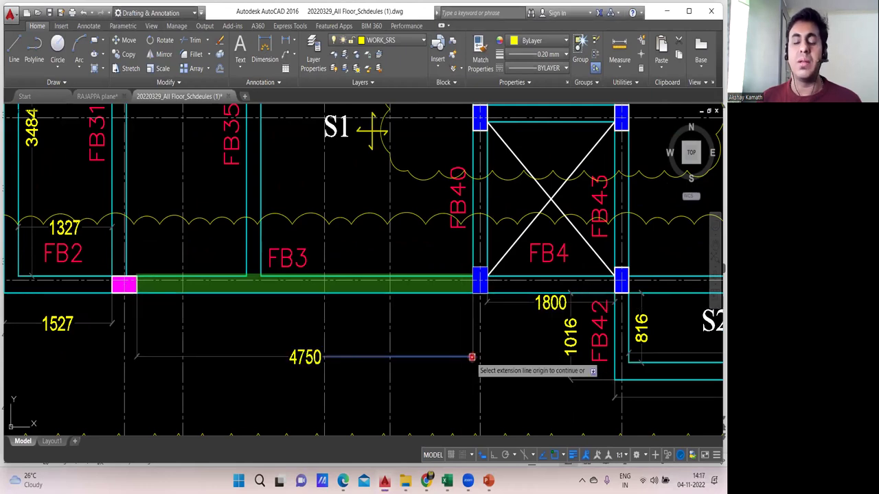
pyautogui.press('Escape')
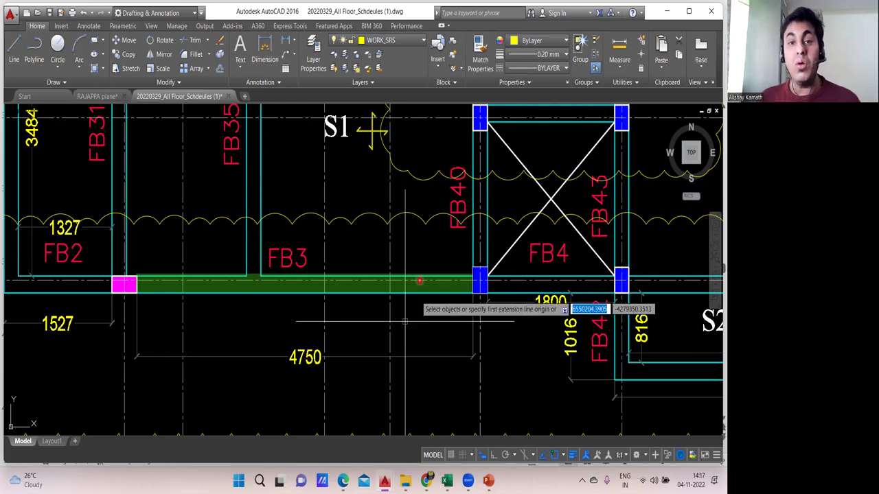
# Add a 1550 dimension above FB3's beam, starting at the magenta column's corner
pyautogui.scroll(3, 405, 321)
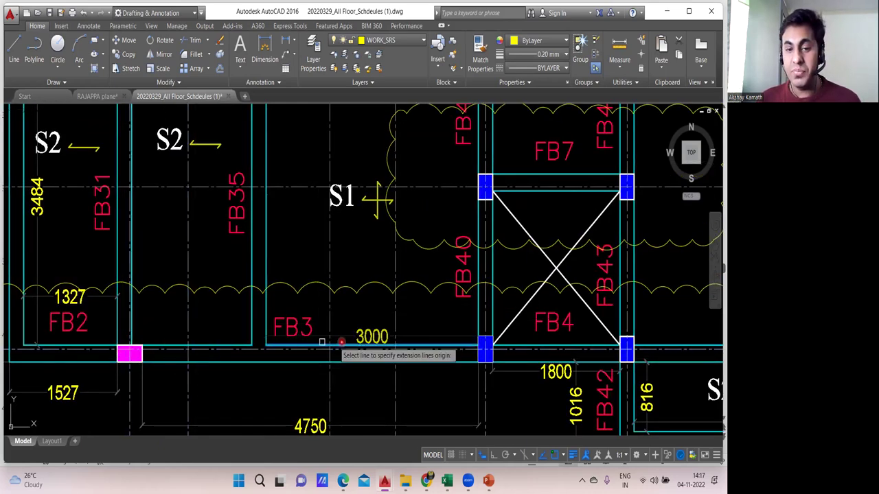
pyautogui.press('Return')
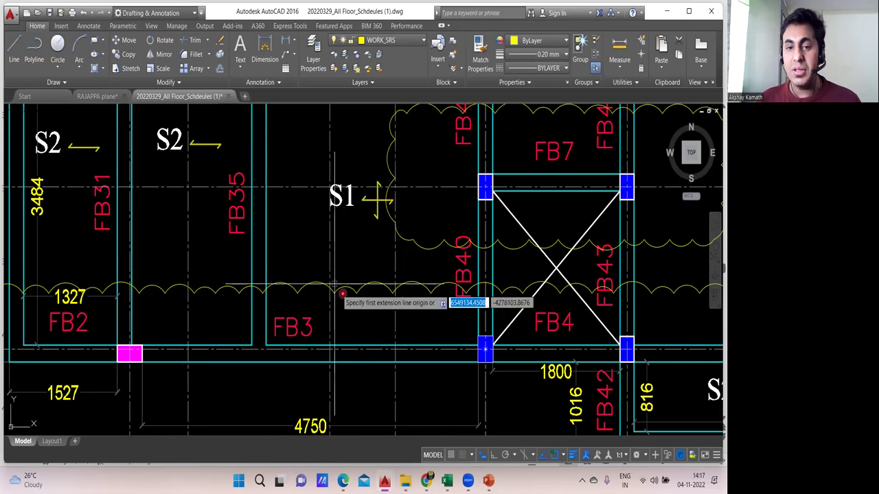
pyautogui.press('Escape')
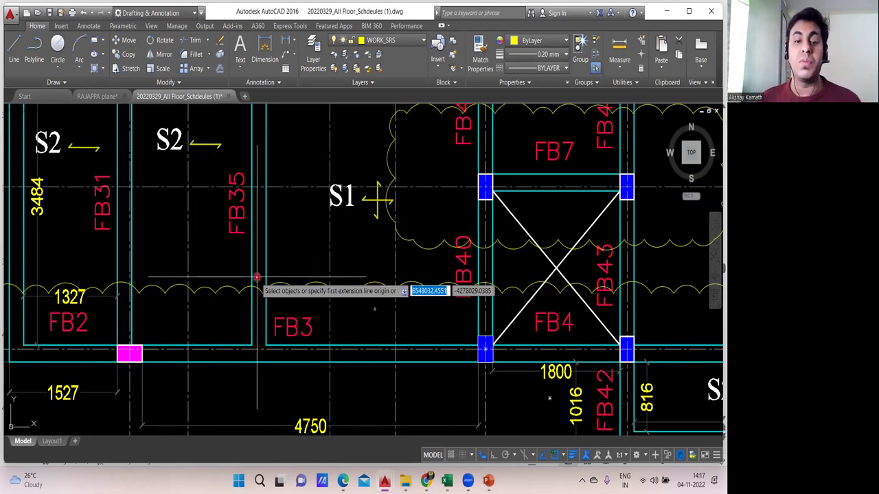
pyautogui.scroll(-2, 259, 282)
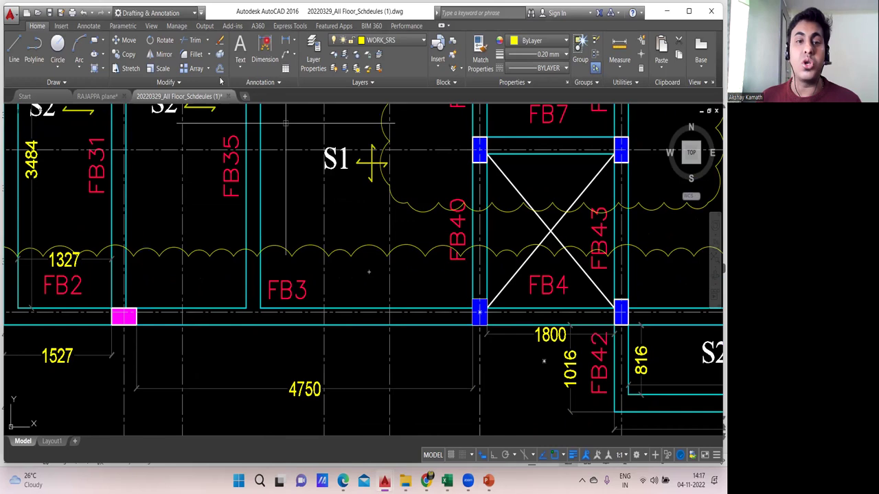
pyautogui.click(264, 50)
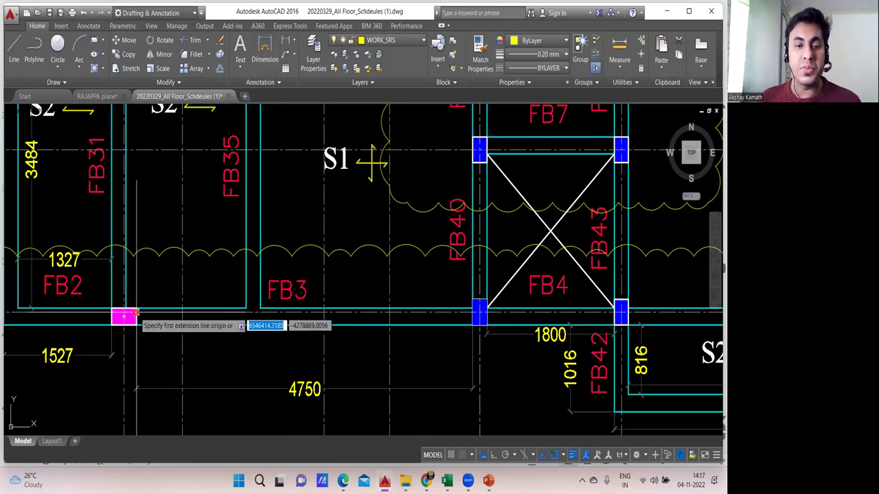
pyautogui.click(138, 317)
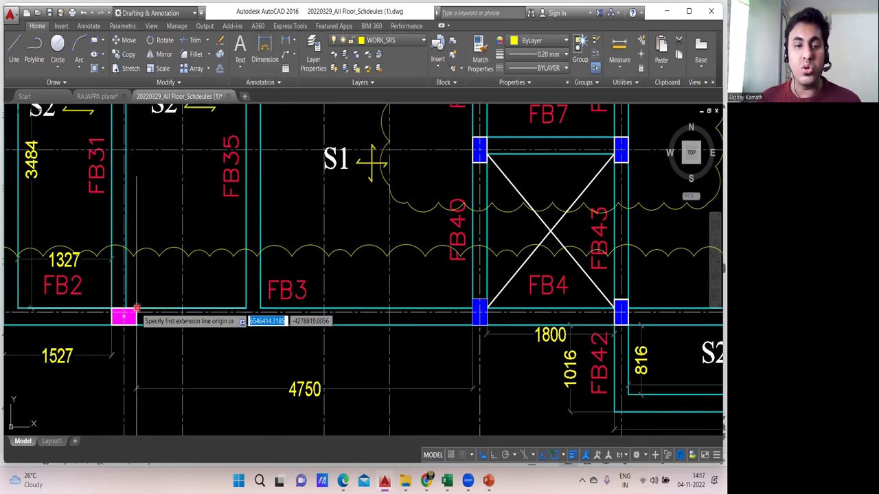
pyautogui.click(246, 309)
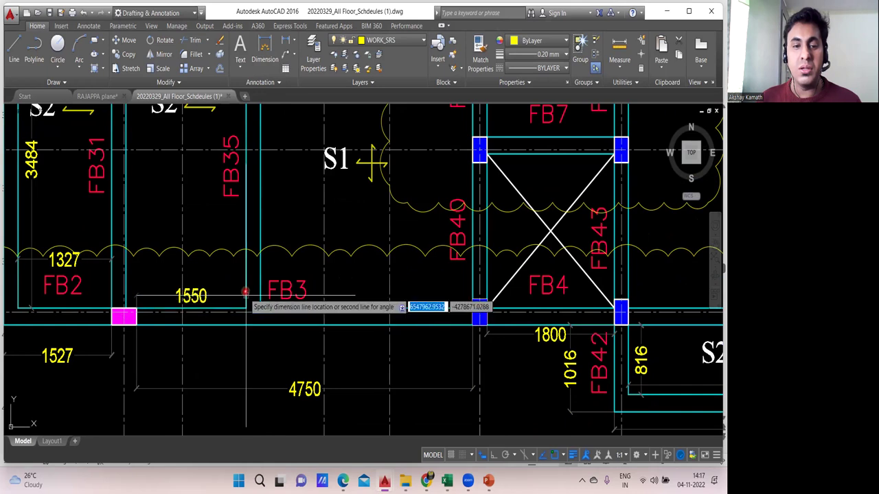
pyautogui.click(255, 293)
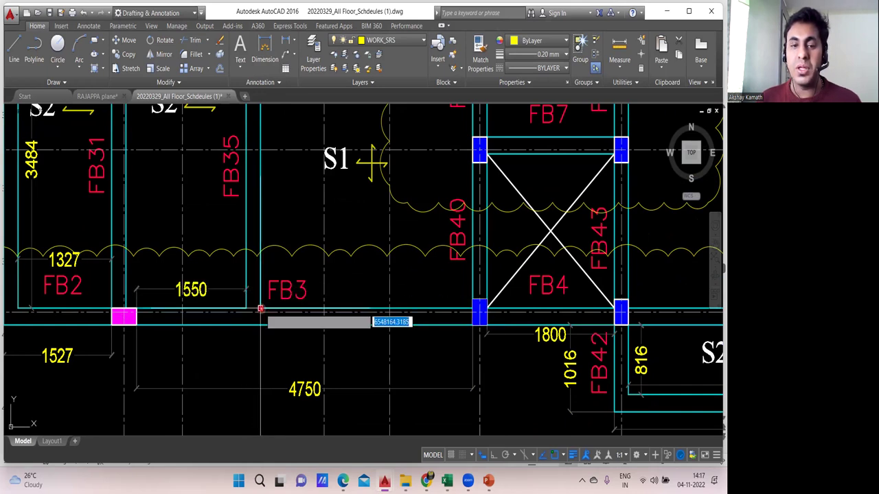
# Add a 3000 dimension above FB3 from its lower-left corner to the blue column
pyautogui.click(261, 308)
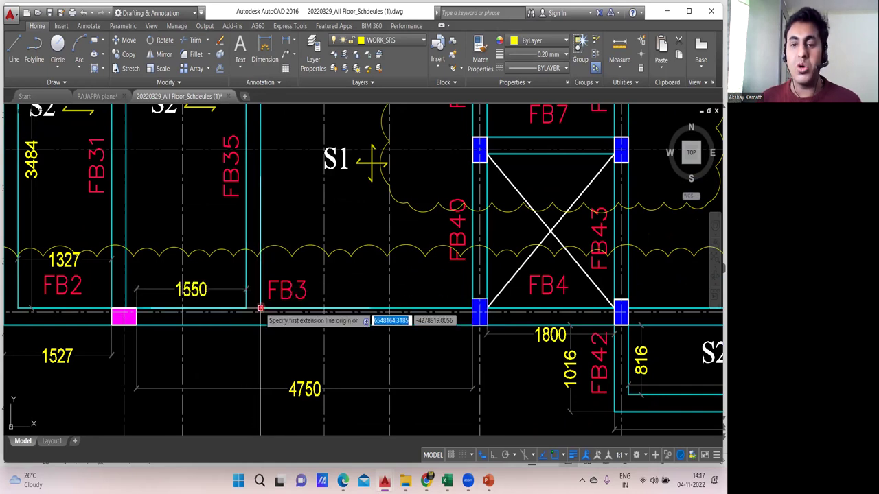
pyautogui.click(474, 309)
pyautogui.click(477, 283)
pyautogui.press('Return')
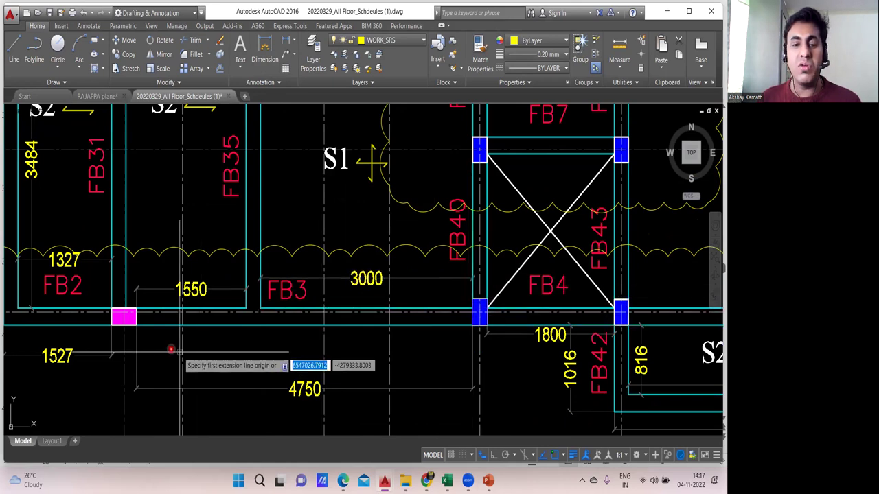
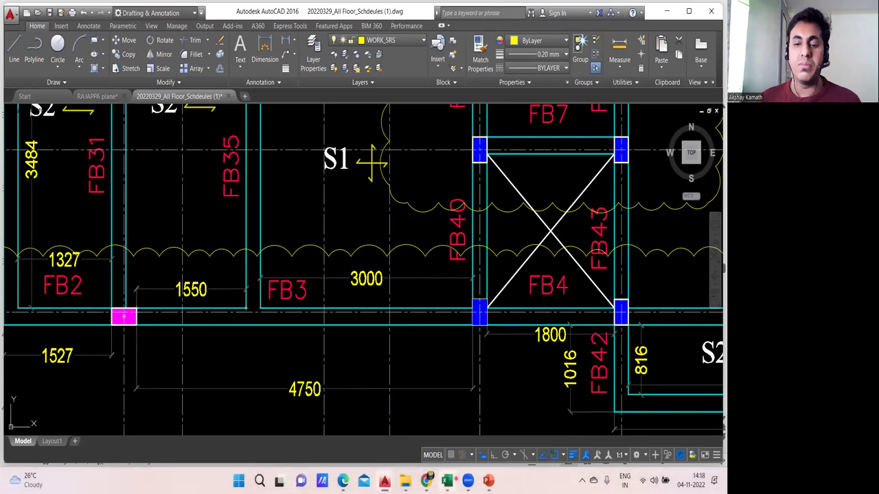
# Review the FB3 200 x 350 row and its quantity formula against the AutoCAD drawing
pyautogui.click(447, 480)
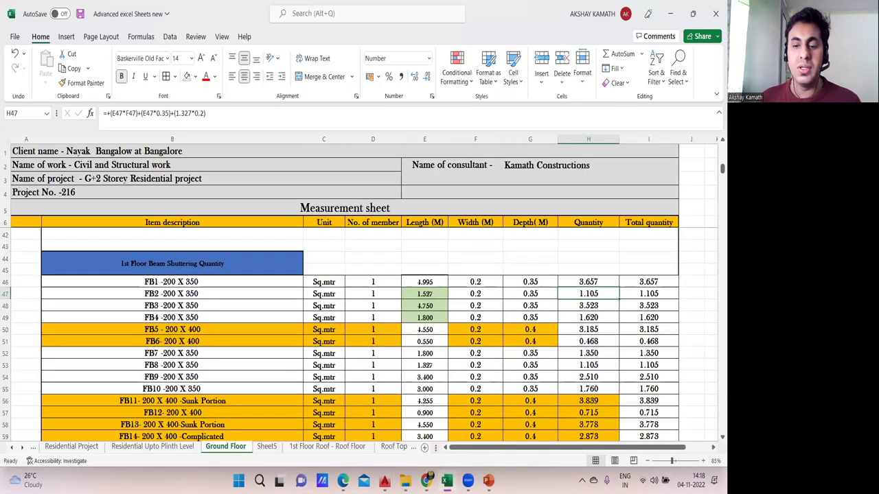
pyautogui.click(167, 307)
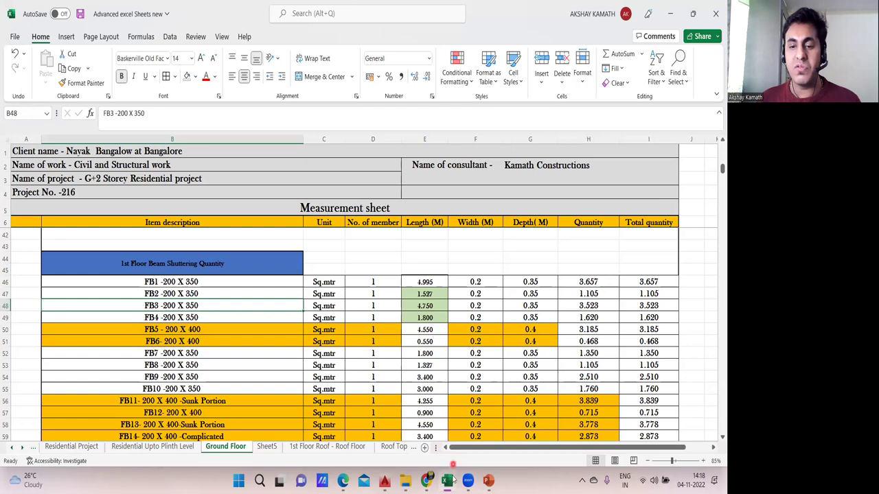
pyautogui.hotkey('alt', 'Tab')
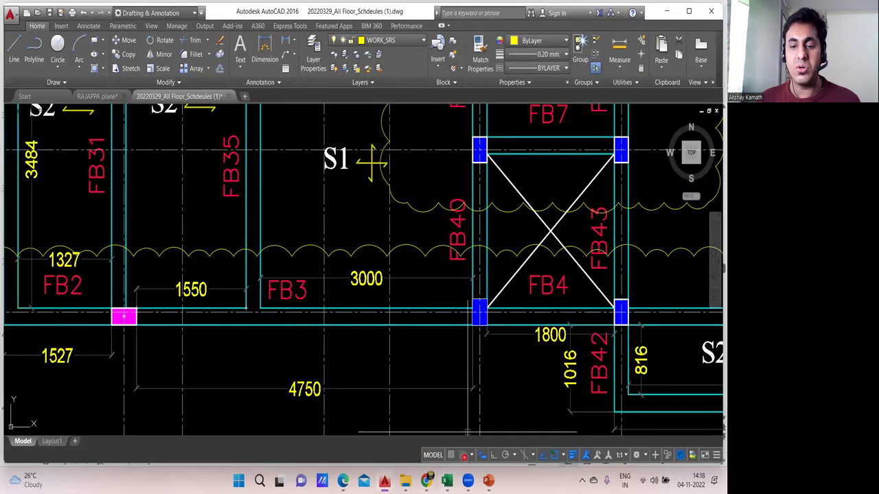
pyautogui.hotkey('alt', 'Tab')
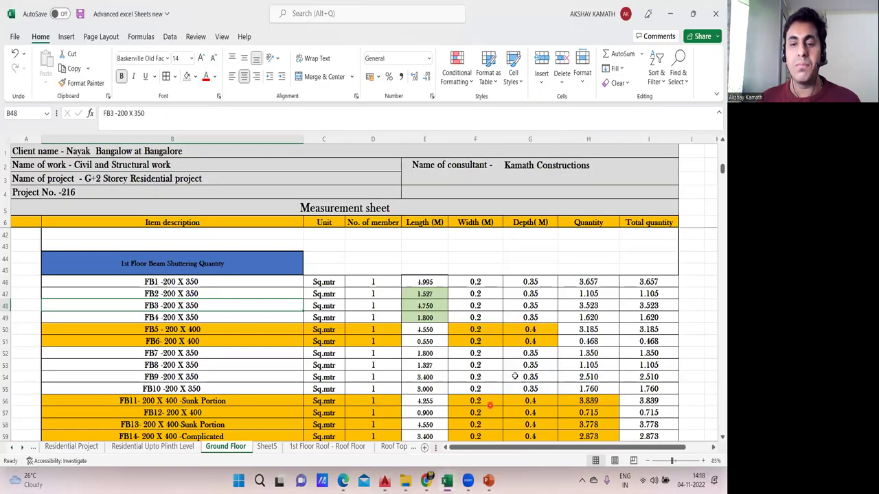
pyautogui.click(589, 305)
pyautogui.moveTo(237, 122); pyautogui.dragTo(29, 116)
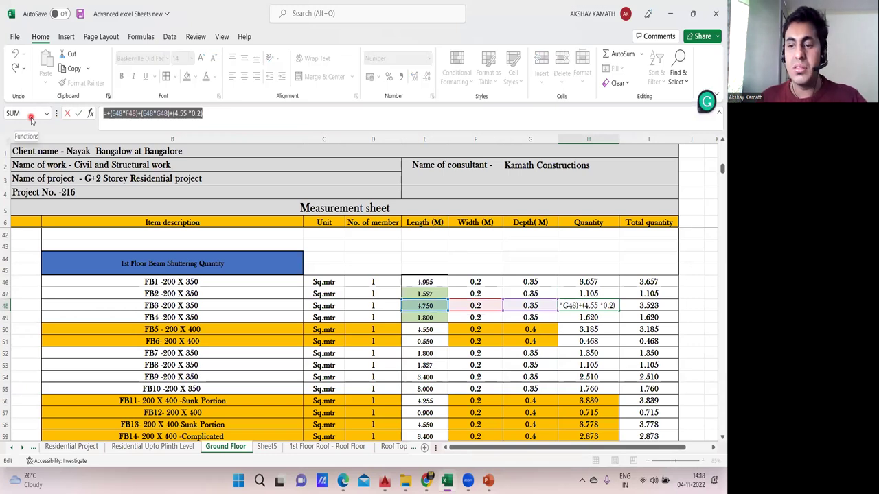
pyautogui.press('Escape')
# Start an FB3 check formula in H44: +(E48*F48)+(E48*G48)
pyautogui.click(572, 257)
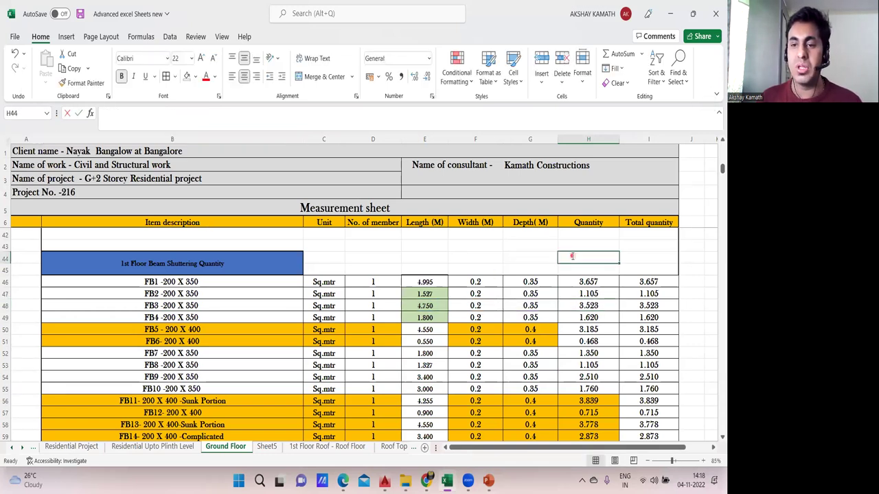
pyautogui.write('+')
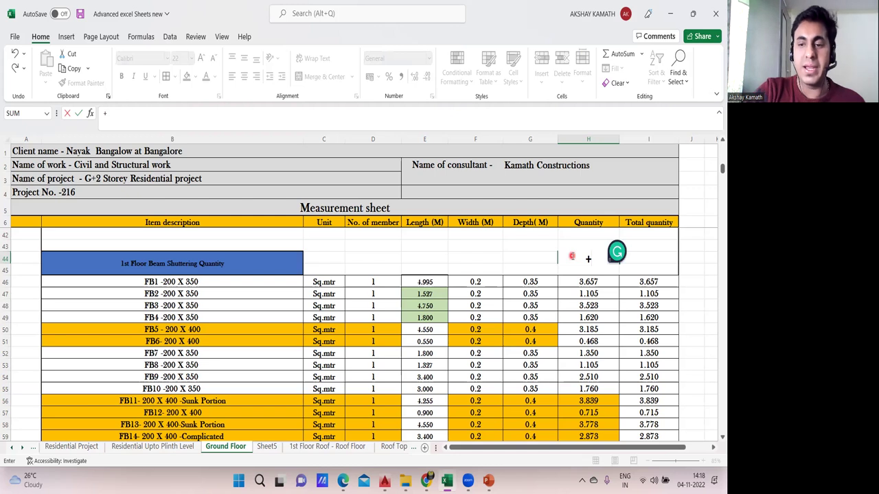
pyautogui.write('(')
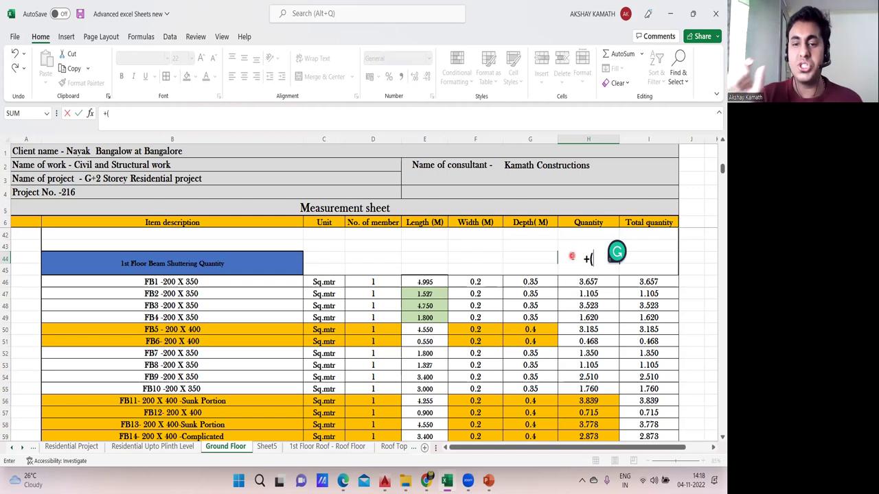
pyautogui.click(437, 306)
pyautogui.write('*')
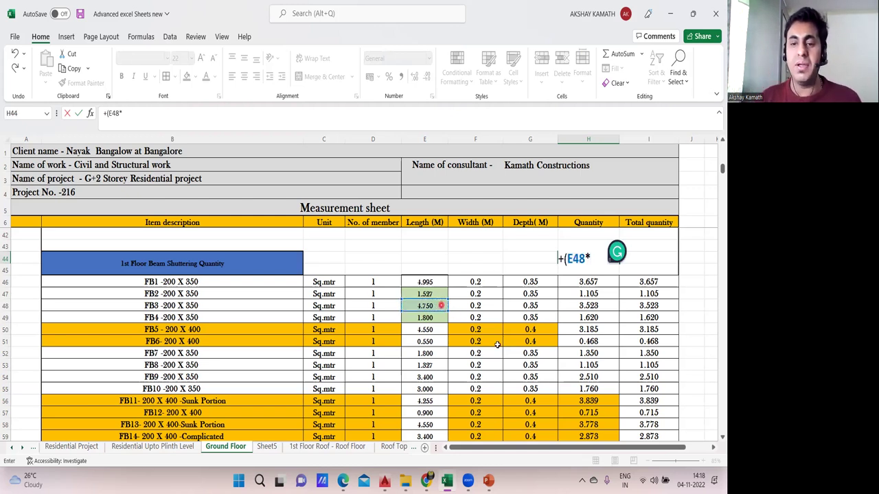
pyautogui.click(491, 305)
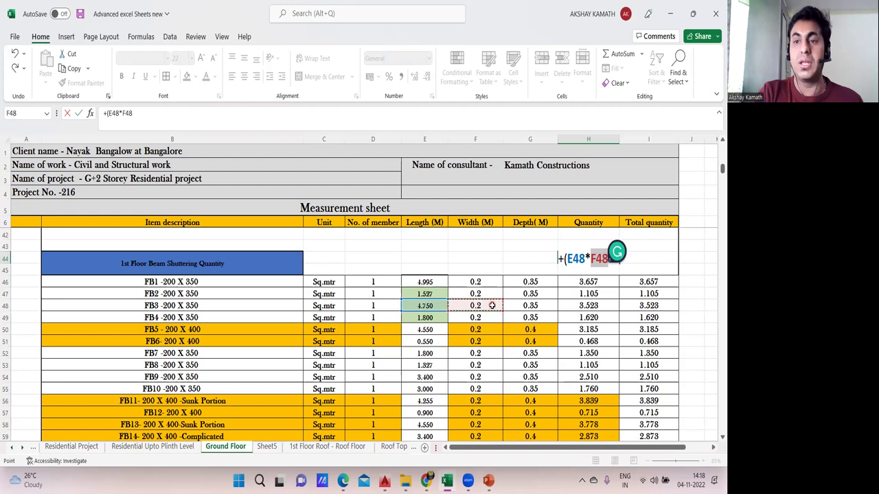
pyautogui.write(')+')
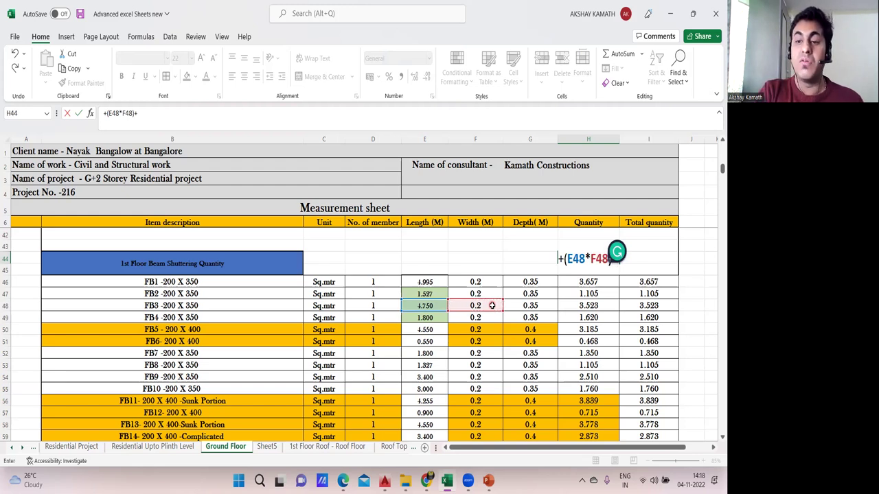
pyautogui.write('(')
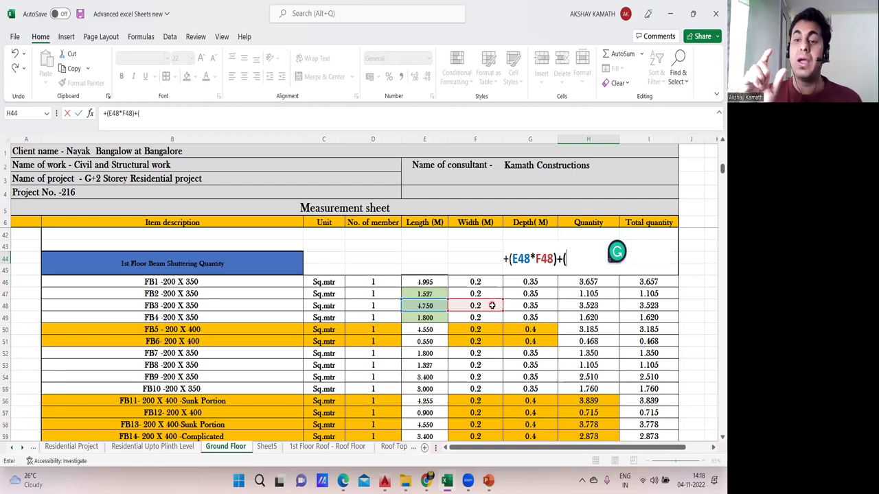
pyautogui.click(431, 304)
pyautogui.write('*')
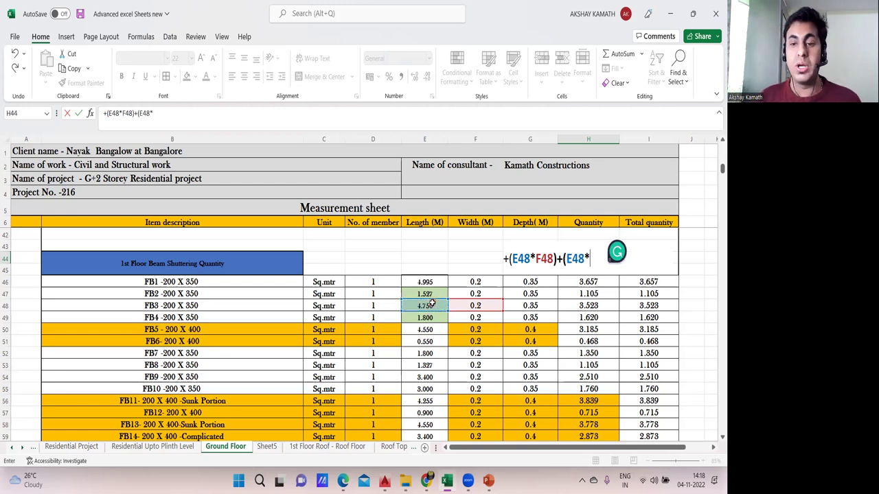
pyautogui.click(543, 306)
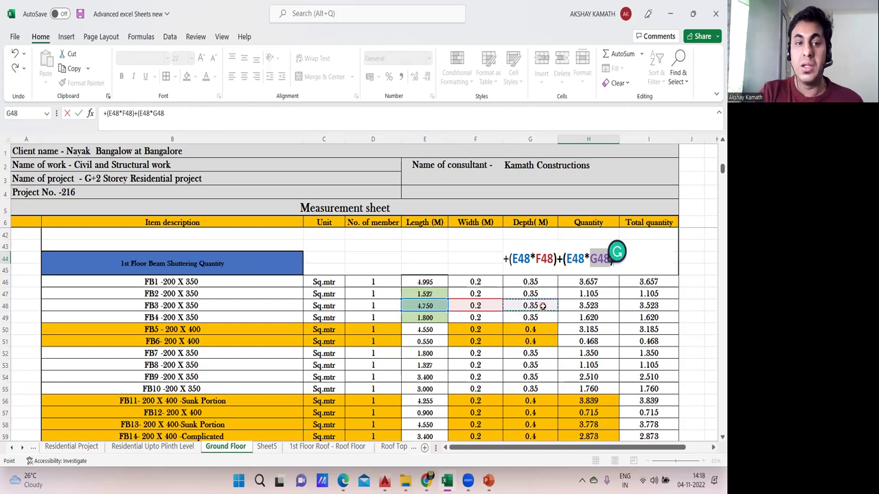
pyautogui.write(')+(')
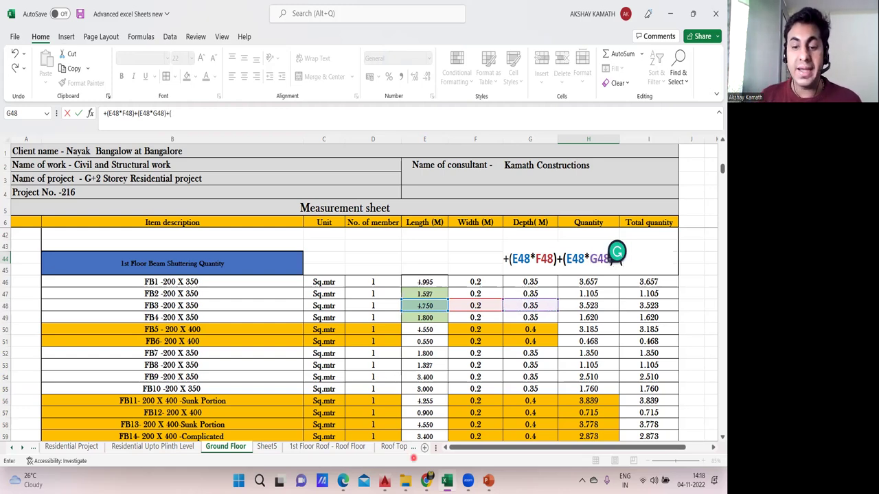
# Add the 1.550 term measured from the drawing and commit H44, giving 3.5225
pyautogui.press('super+Down')
pyautogui.hotkey('alt', 'Tab')
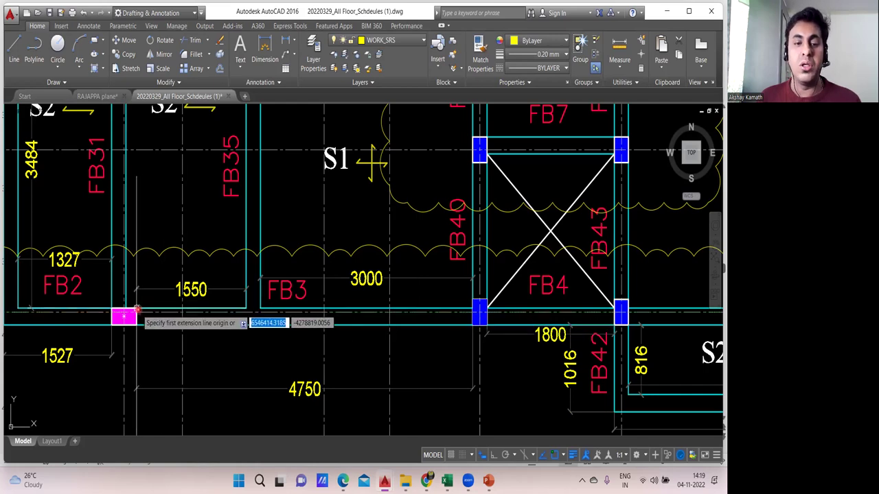
pyautogui.hotkey('alt', 'Tab')
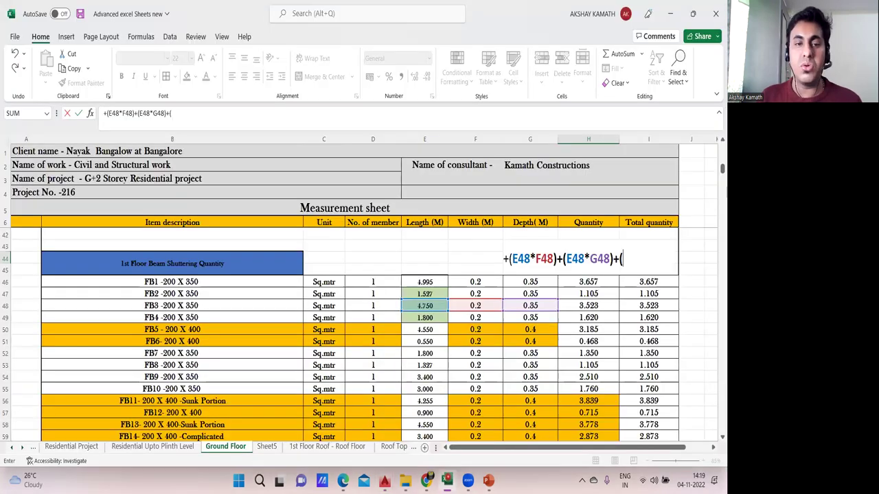
pyautogui.write('1.550*')
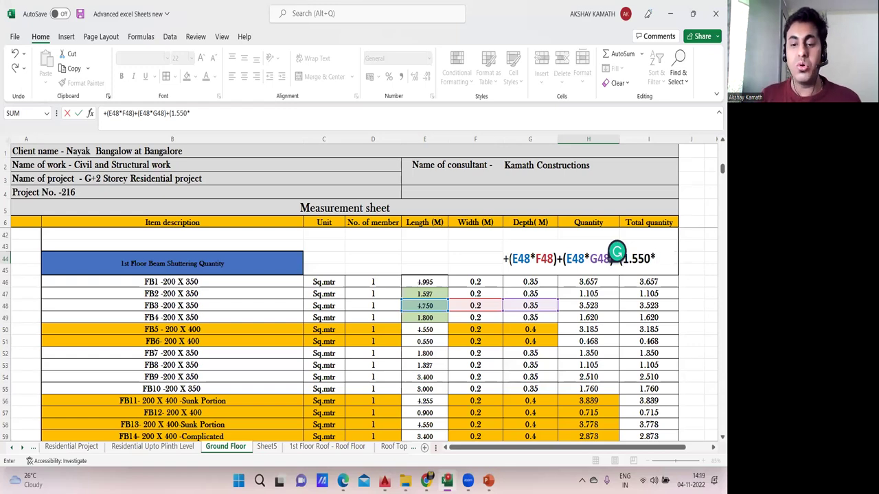
pyautogui.press('super+Down')
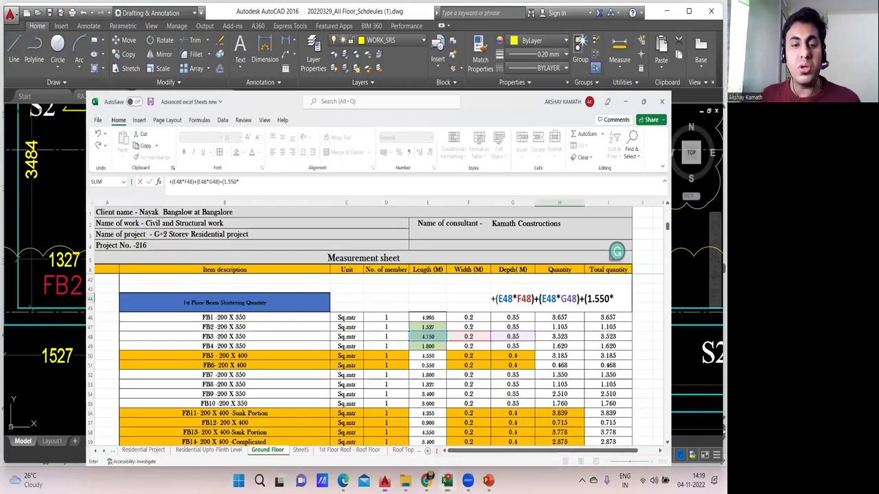
pyautogui.hotkey('alt', 'Tab')
pyautogui.press('space')
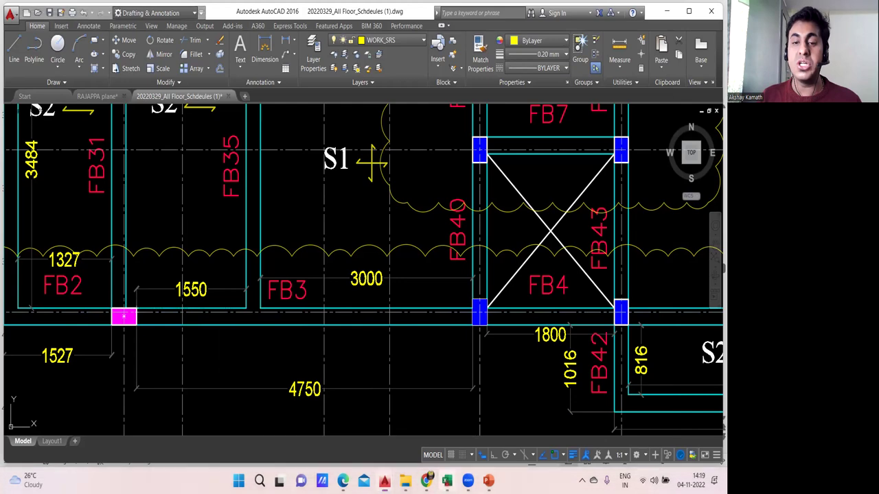
pyautogui.click(447, 480)
pyautogui.write('550*0.2')
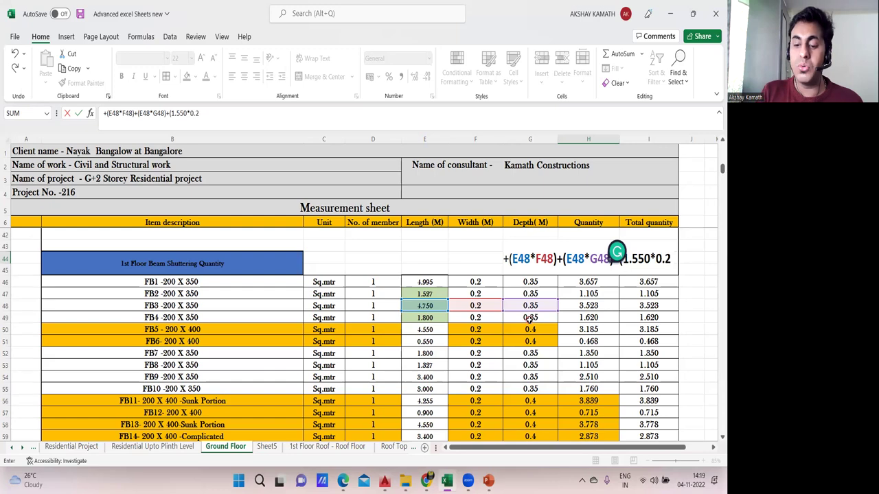
pyautogui.write(')+(')
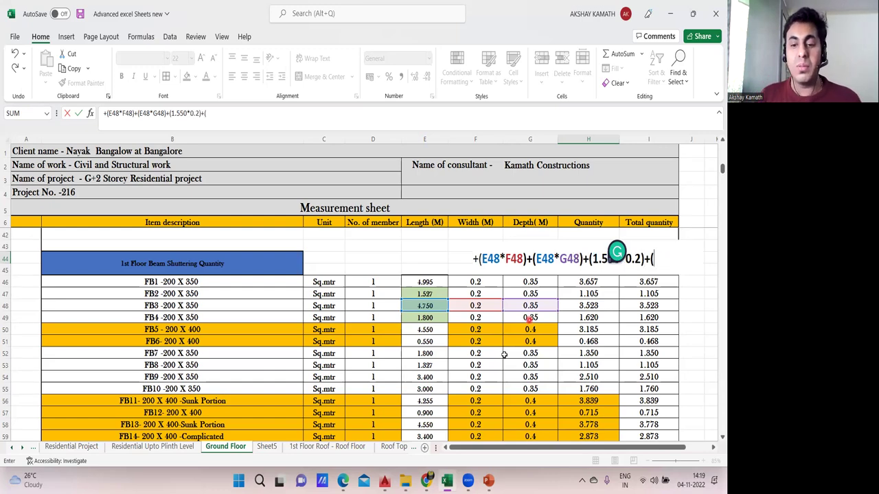
pyautogui.click(447, 480)
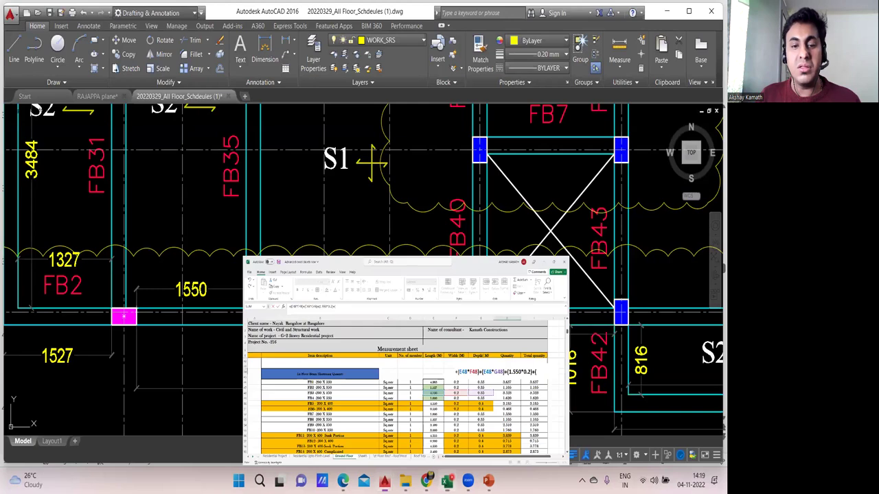
pyautogui.click(447, 481)
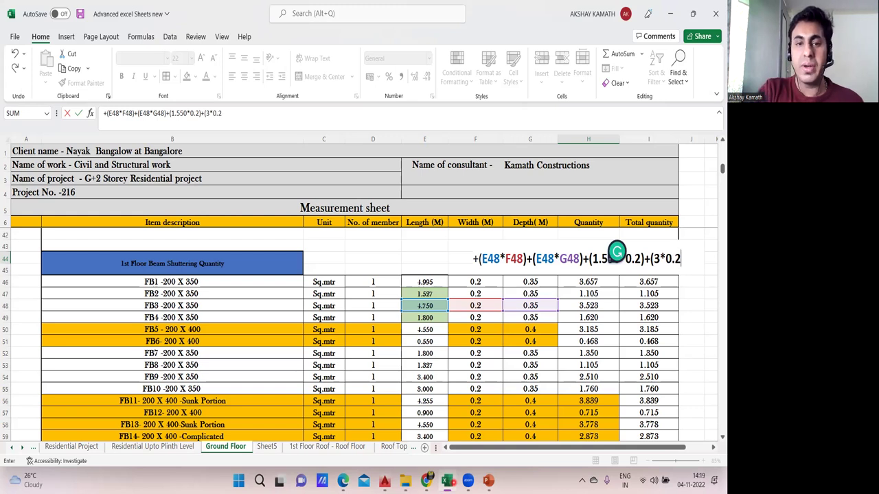
pyautogui.press('Return')
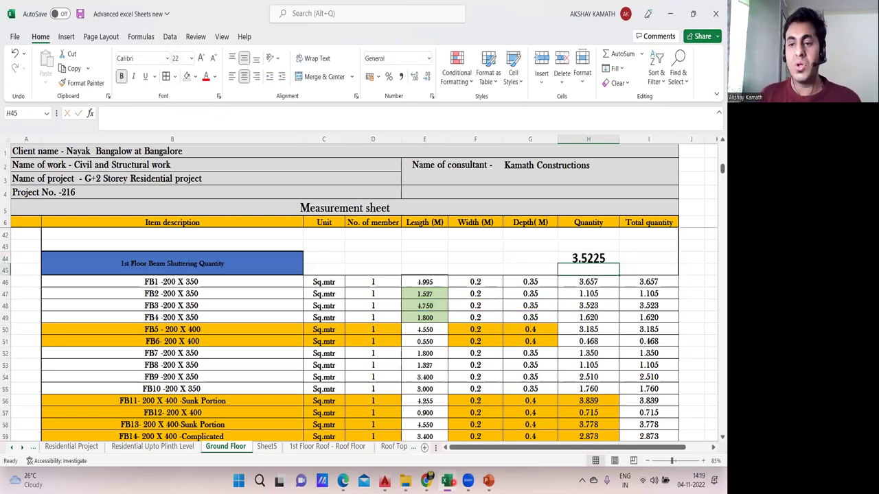
# Round H44 to three decimals (3.523) and compare it with the FB3 row
pyautogui.click(587, 259)
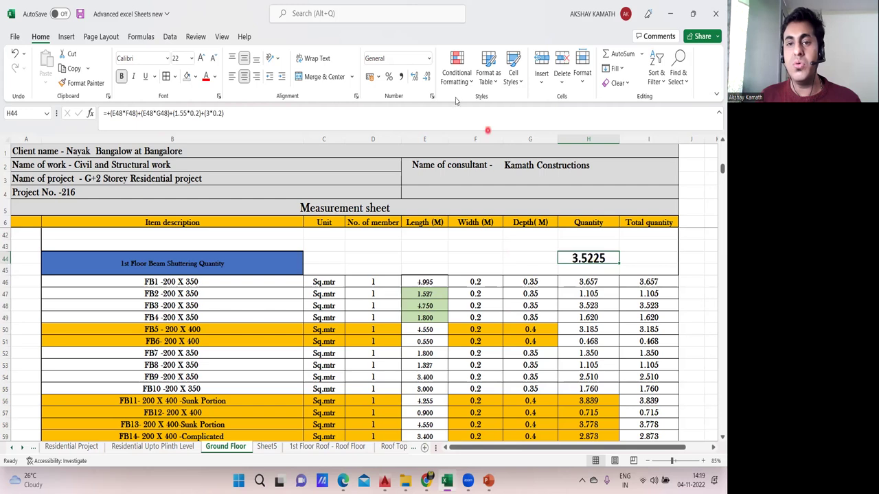
pyautogui.click(427, 78)
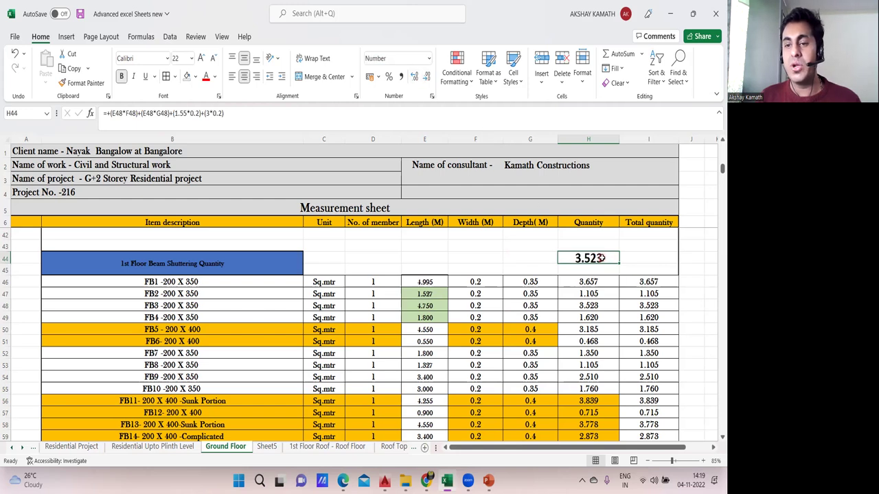
pyautogui.moveTo(268, 310); pyautogui.dragTo(589, 311)
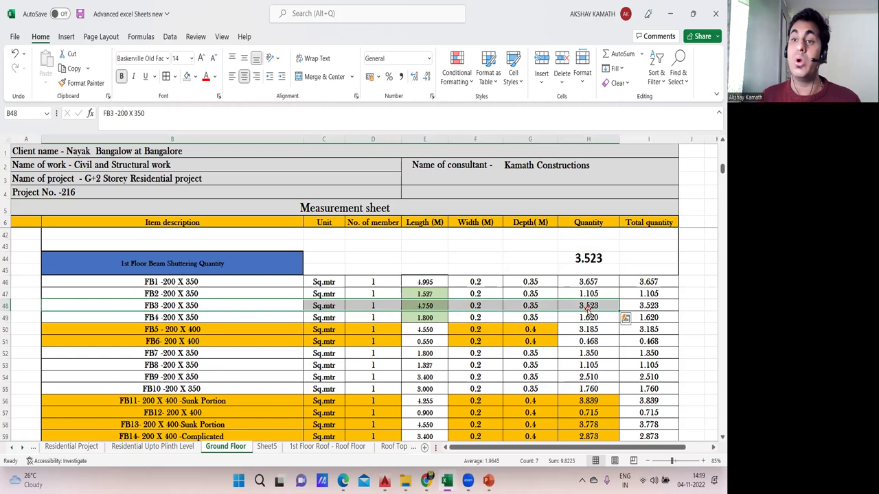
pyautogui.click(541, 238)
# Locate beam FB5 on the AutoCAD first floor layout and fill its strip green
pyautogui.press('super+Down')
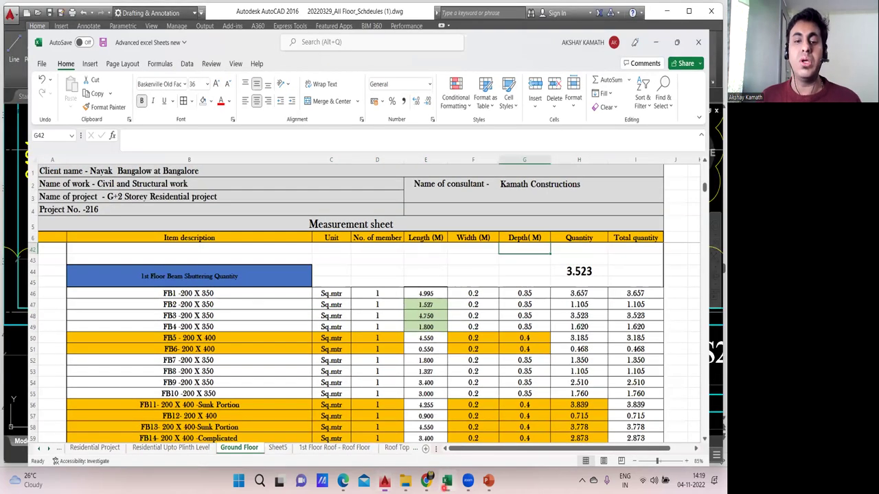
pyautogui.press('super+Down')
pyautogui.scroll(-2, 366, 297)
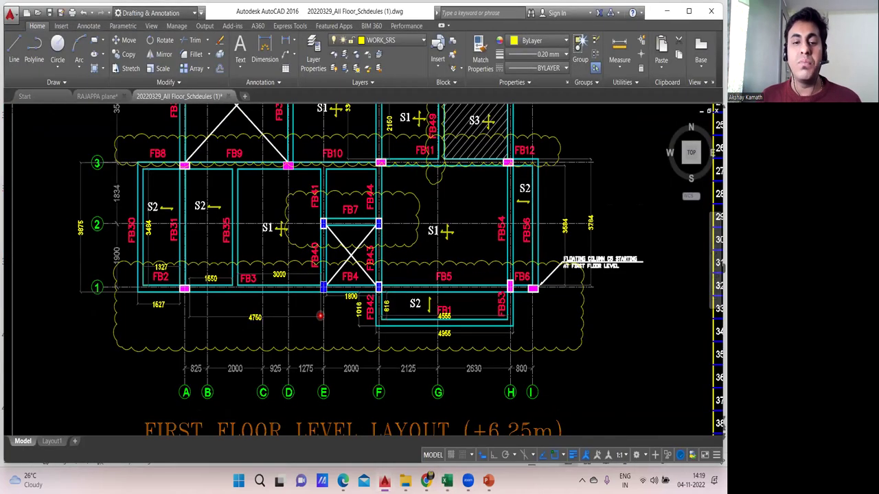
pyautogui.write('dli')
pyautogui.press('Return')
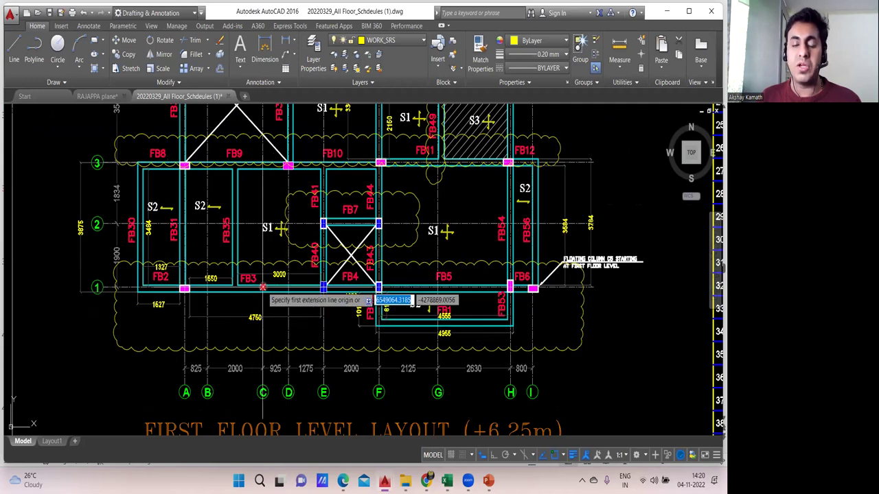
pyautogui.moveTo(426, 298); pyautogui.dragTo(333, 304)
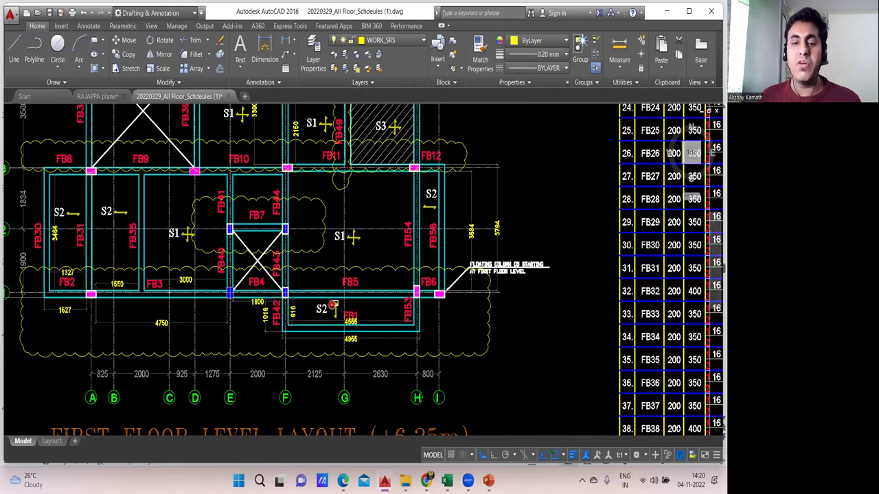
pyautogui.scroll(4, 332, 304)
pyautogui.scroll(-3, 410, 293)
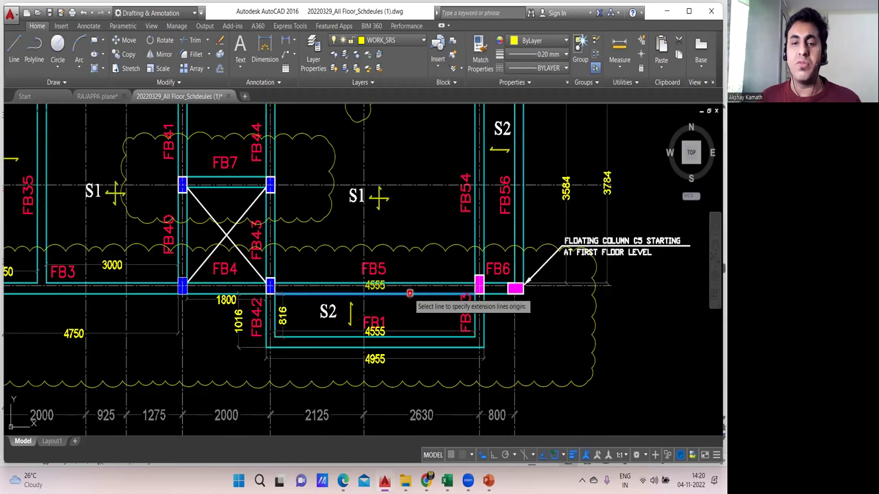
pyautogui.scroll(3, 410, 293)
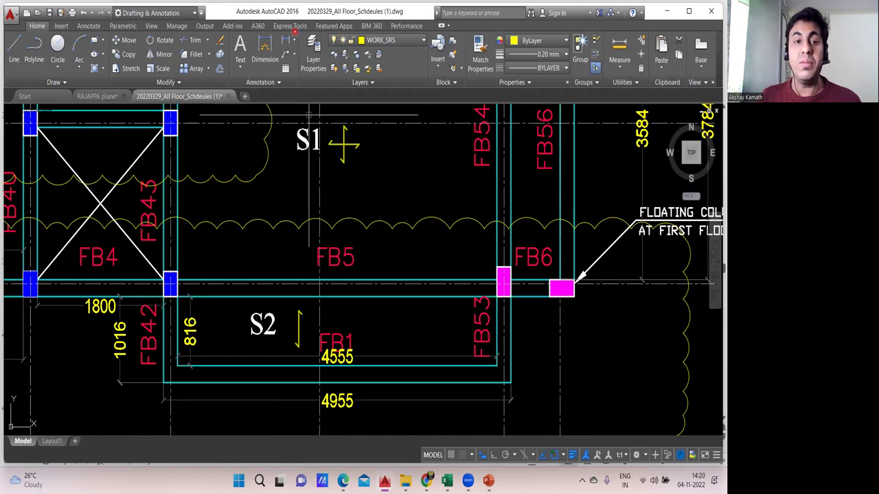
pyautogui.click(294, 283)
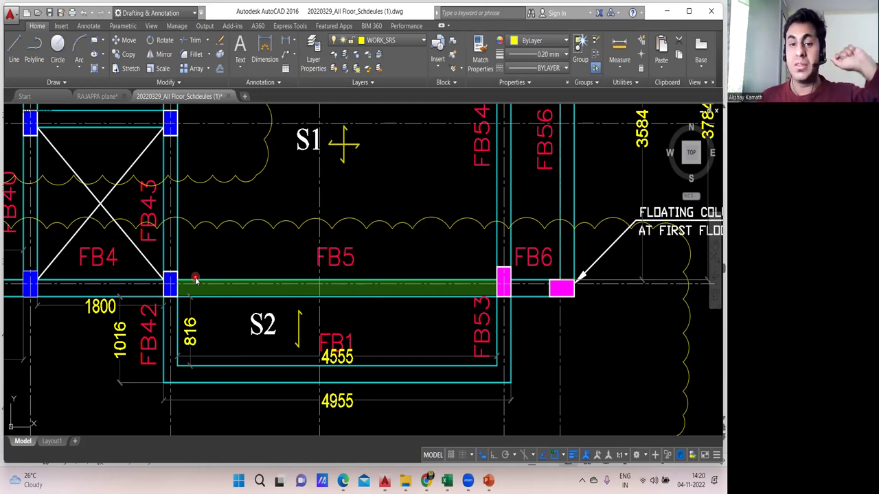
pyautogui.click(450, 480)
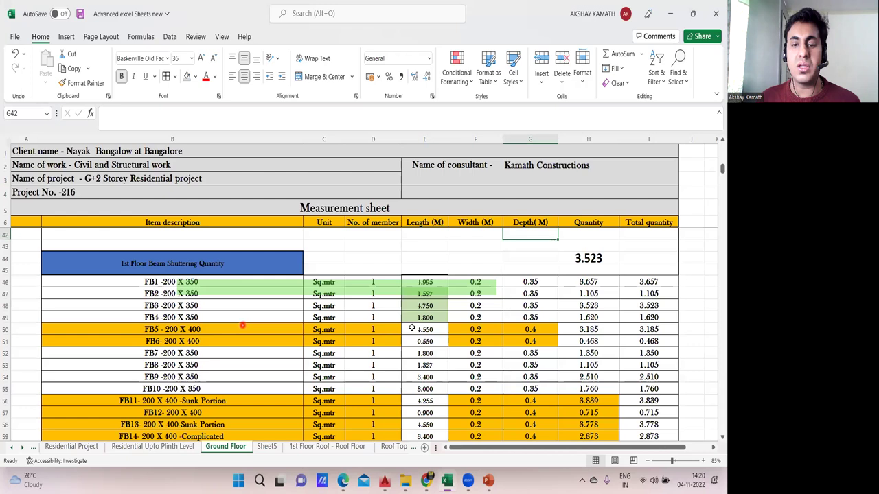
# Begin the FB5 check formula in G44 as +(E50*F50)+(E50*
pyautogui.click(580, 329)
pyautogui.doubleClick(528, 256)
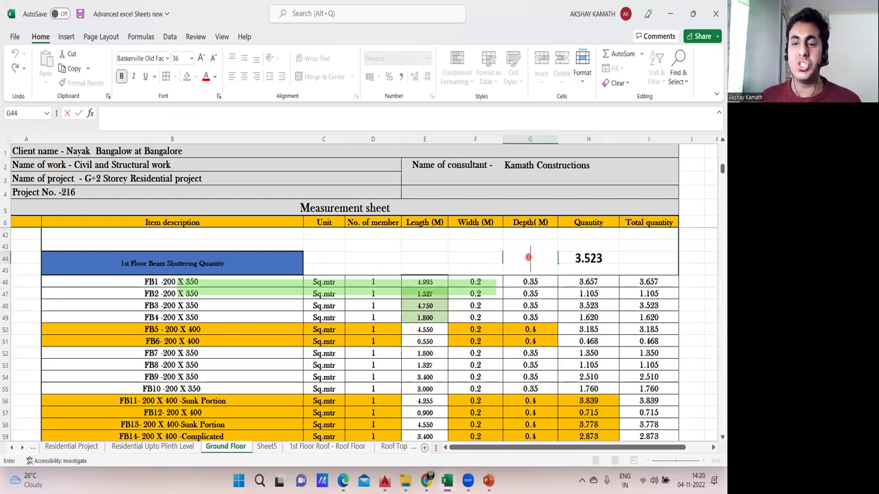
pyautogui.write('+(')
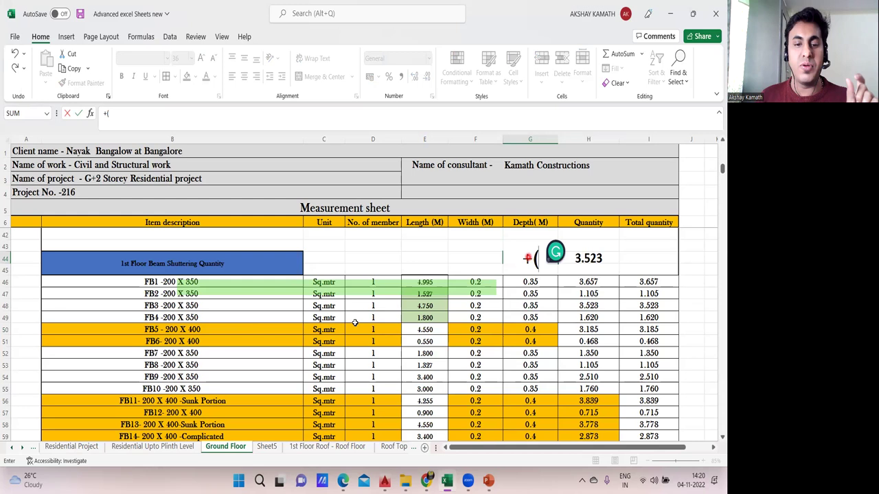
pyautogui.click(426, 330)
pyautogui.write('*')
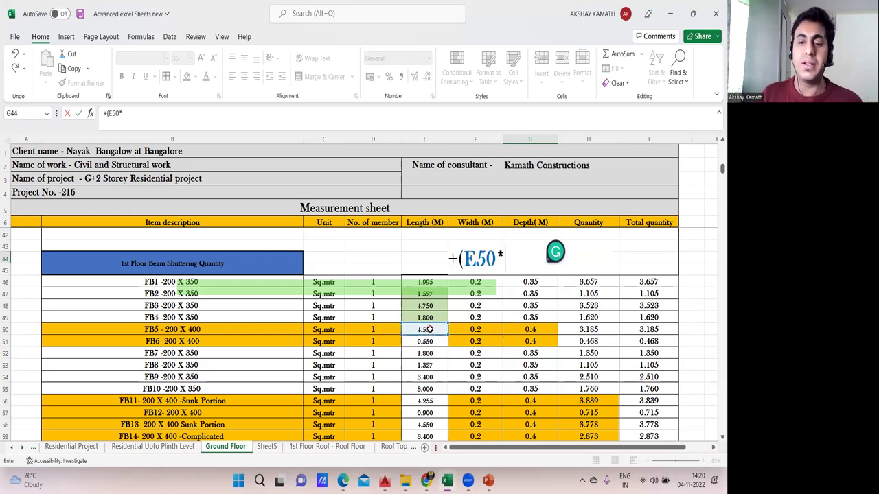
pyautogui.click(492, 329)
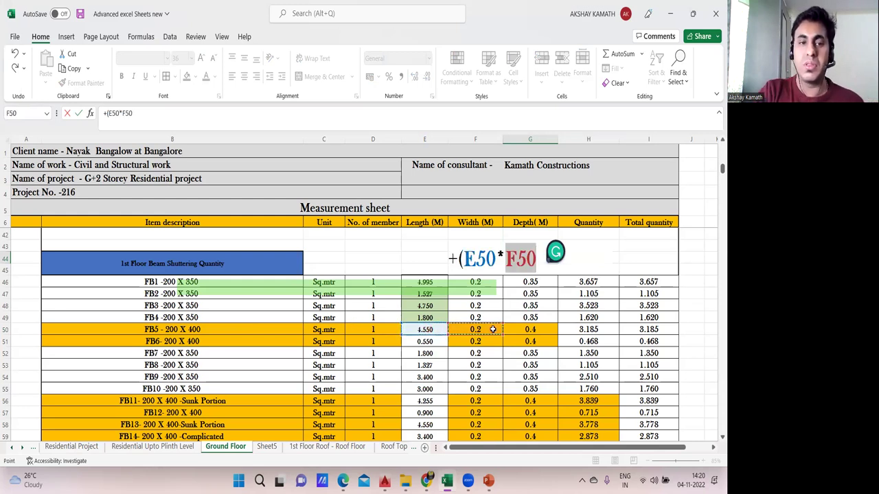
pyautogui.write(')')
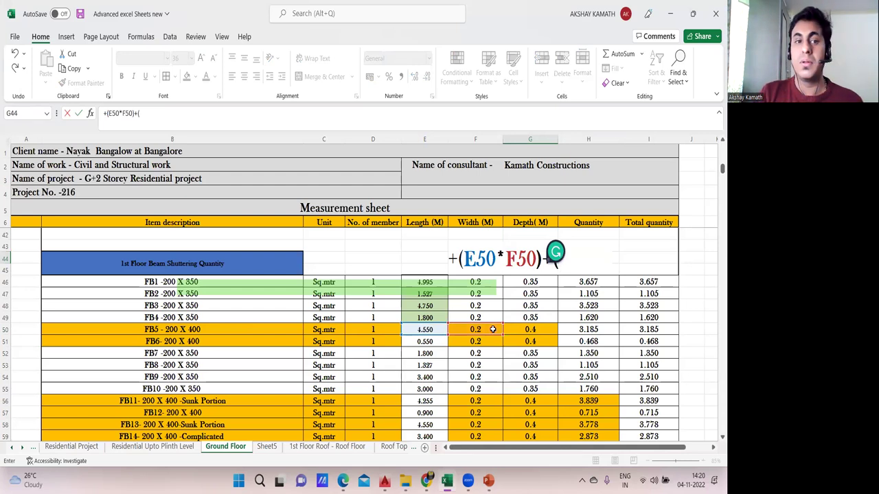
pyautogui.write('+(')
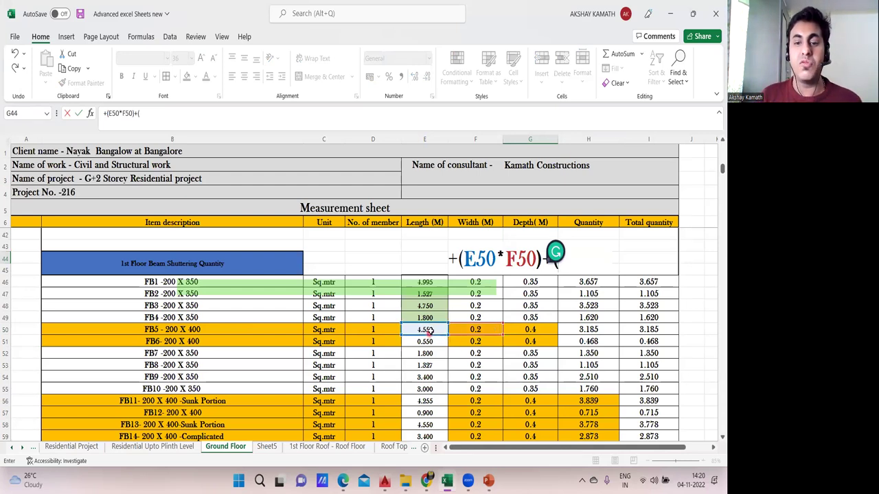
pyautogui.click(427, 330)
pyautogui.write('*')
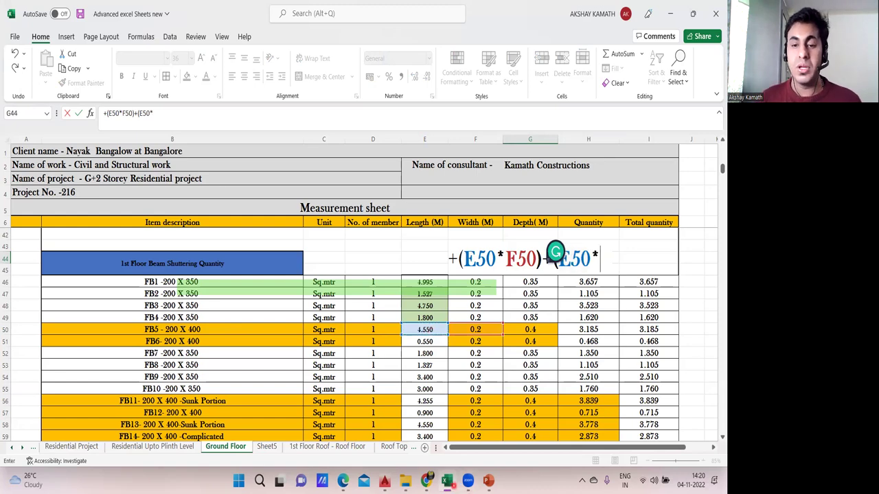
# Verify the beam depth in AutoCAD and finish the G44 formula with 0.25*2)
pyautogui.press('super+Down')
pyautogui.hotkey('alt', 'Tab')
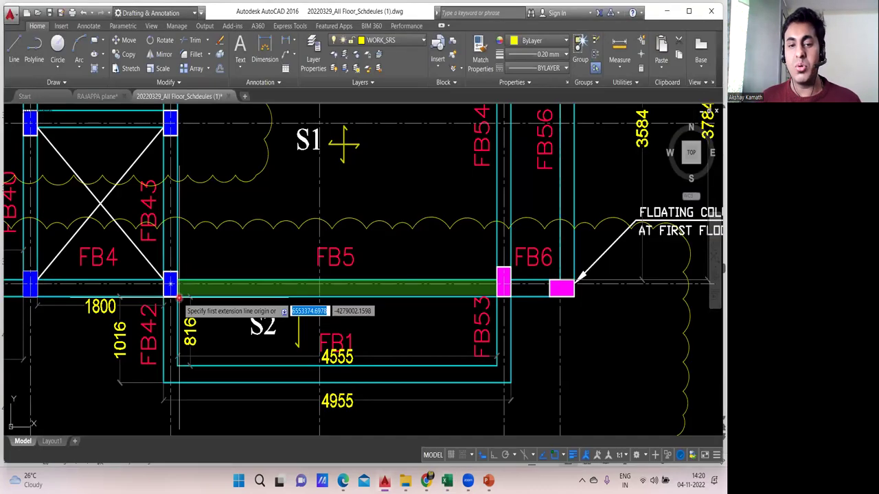
pyautogui.press('Escape')
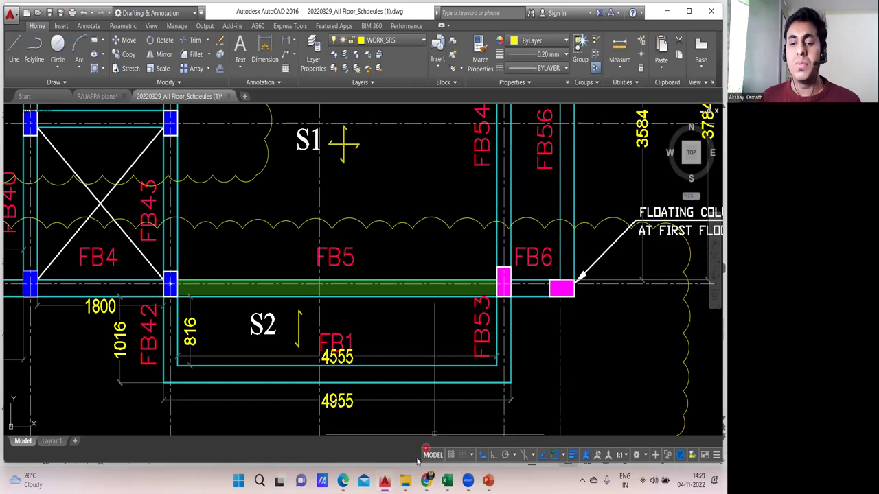
pyautogui.click(440, 474)
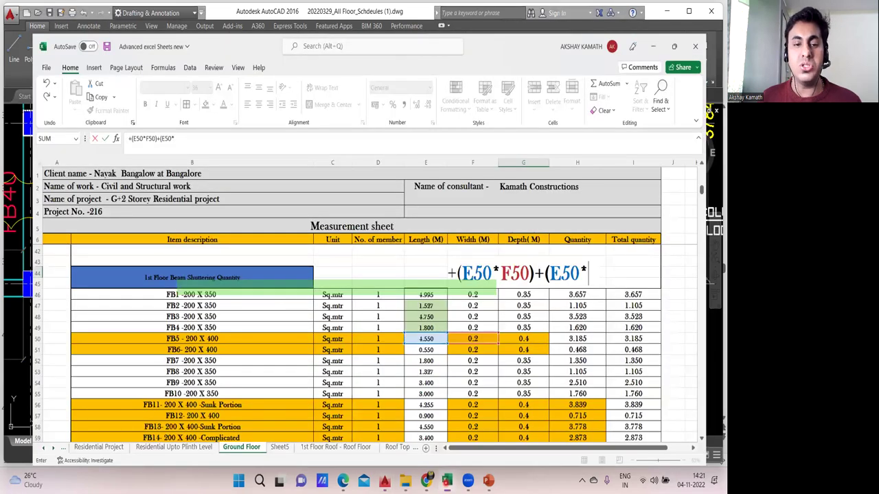
pyautogui.press('super+Up')
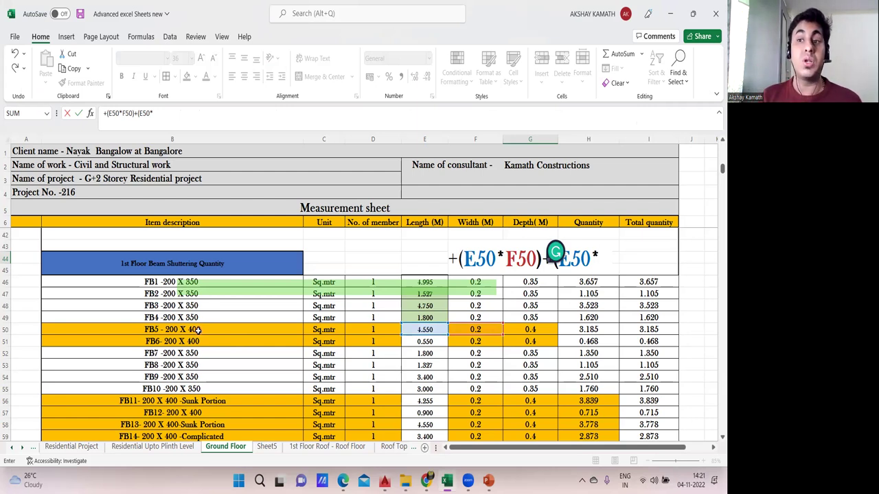
pyautogui.write('0.25')
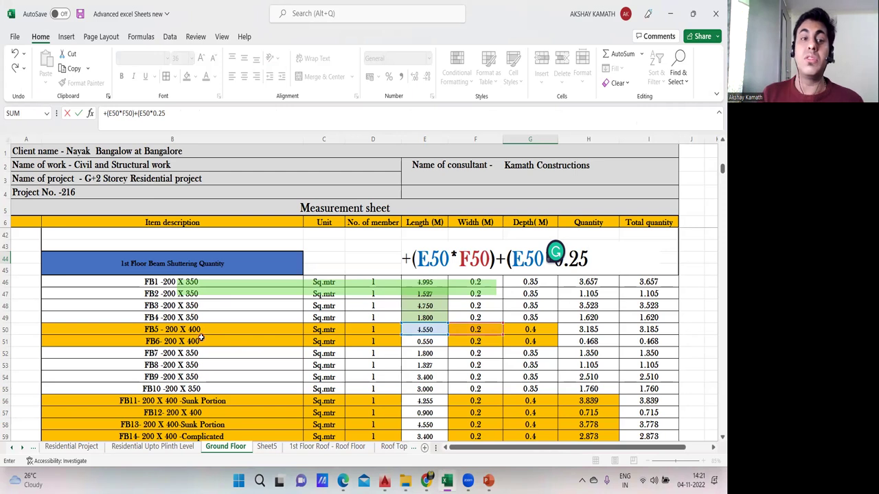
pyautogui.write('*')
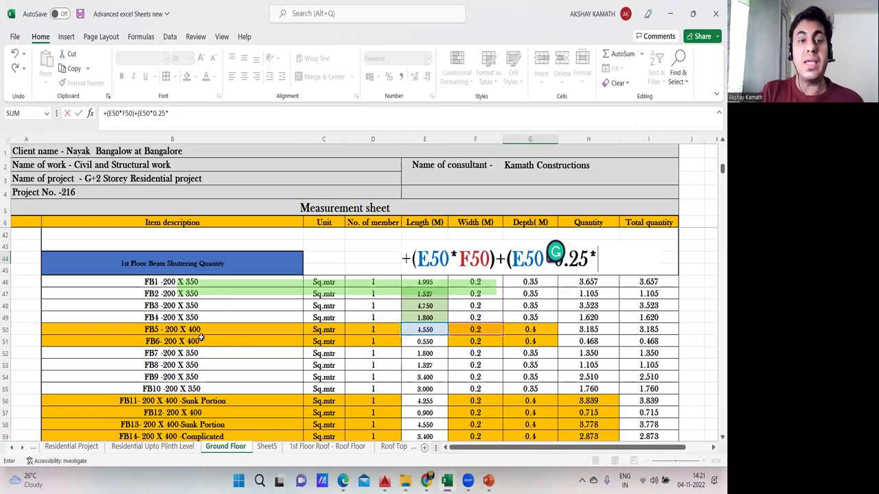
pyautogui.write('2)')
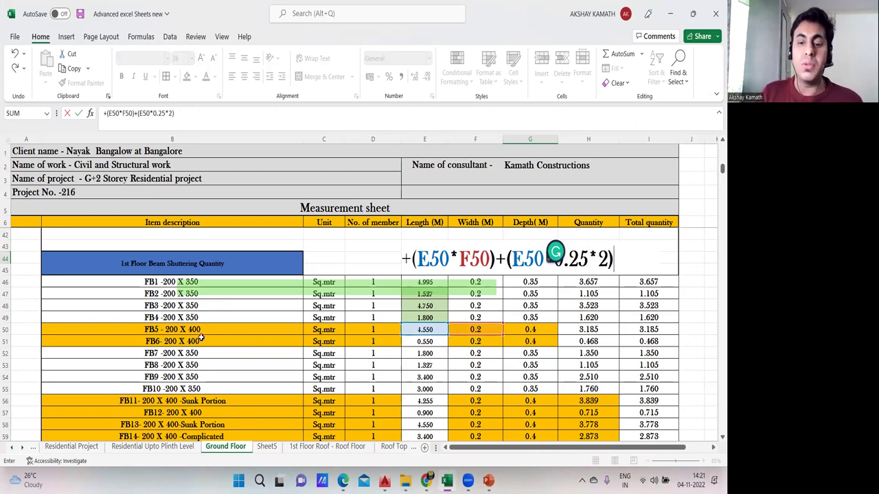
pyautogui.click(446, 482)
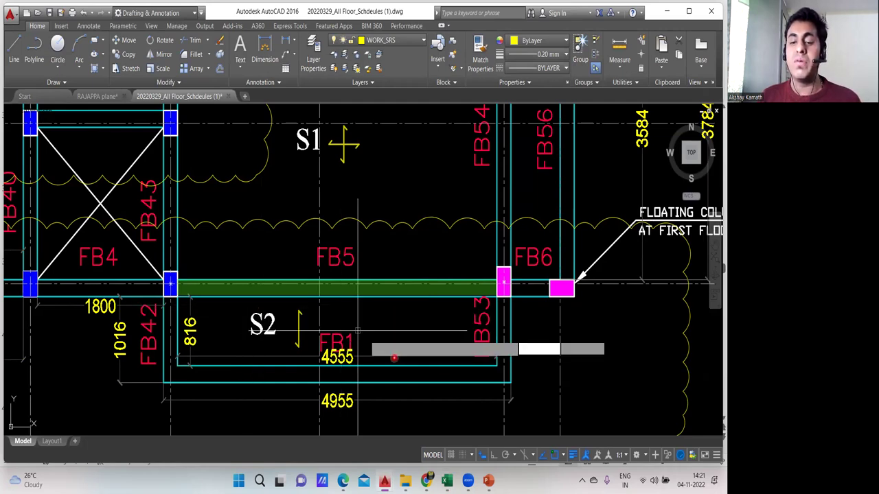
pyautogui.press('Escape')
pyautogui.press('space')
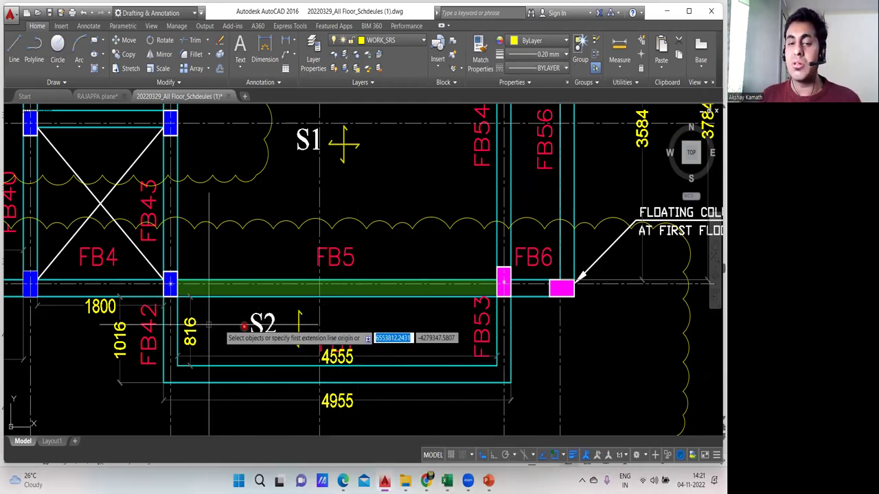
pyautogui.press('Escape')
pyautogui.hotkey('alt', 'Tab')
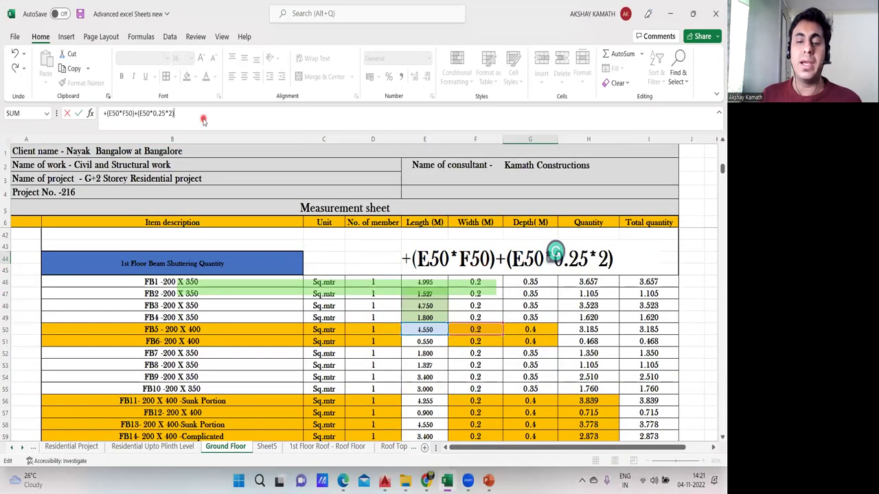
# Confirm the G44 FB5 check formula, which shows 3.185
pyautogui.press('Return')
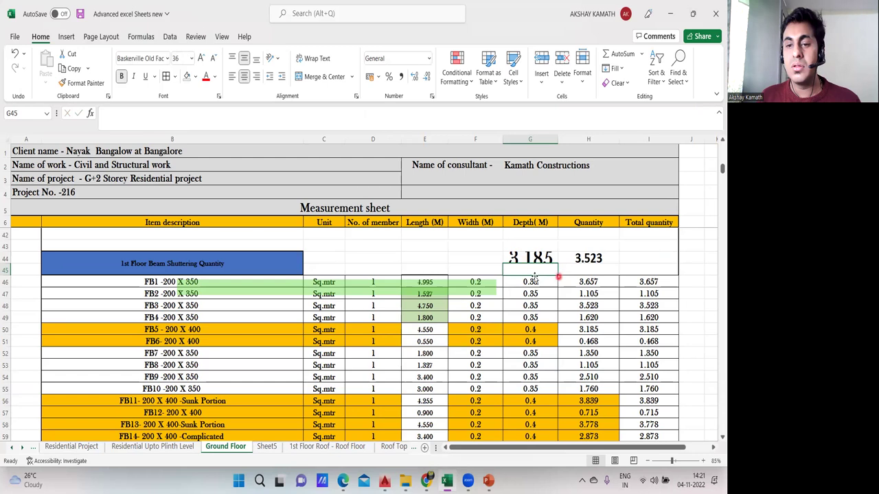
pyautogui.click(514, 258)
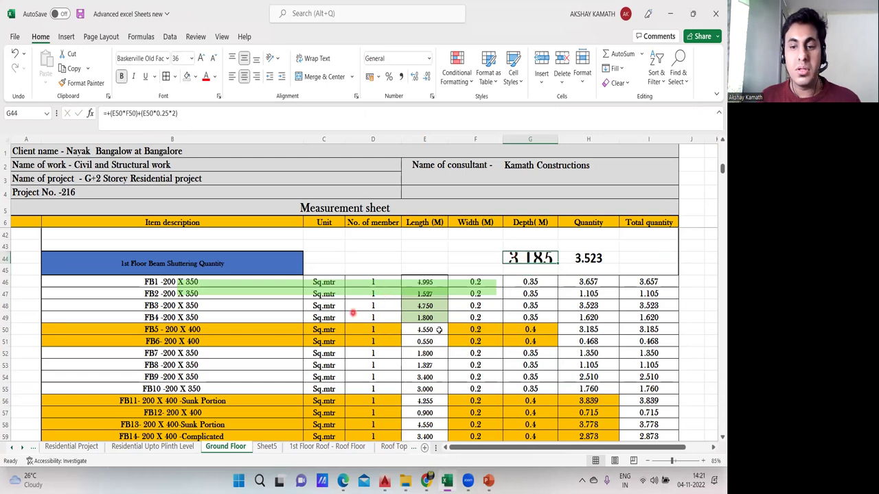
pyautogui.moveTo(559, 268); pyautogui.dragTo(558, 272)
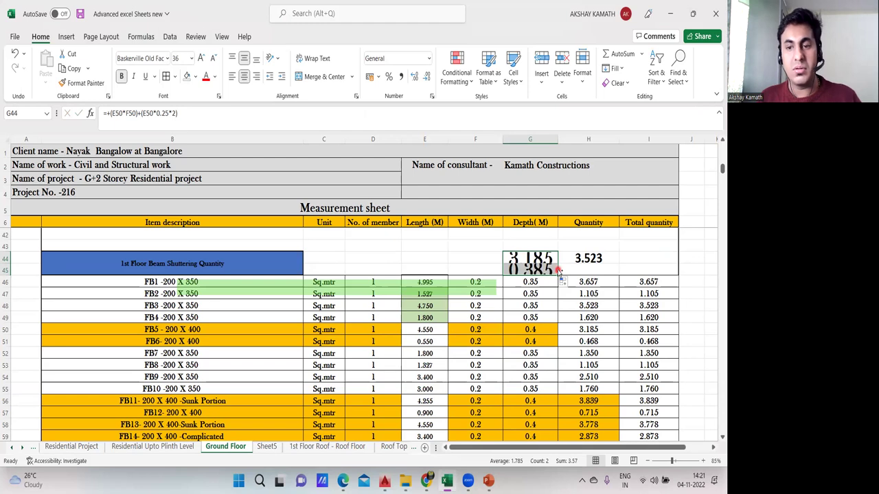
pyautogui.hotkey('ctrl', 'z')
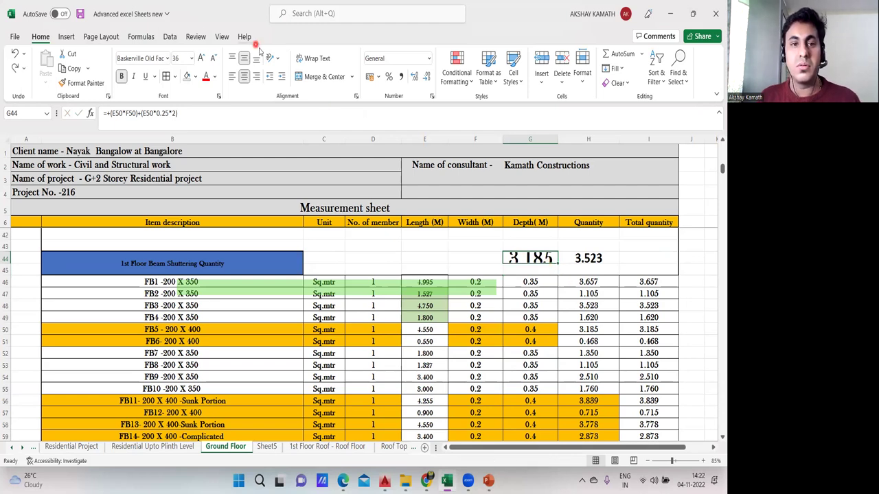
# Shrink the 3.185 font two sizes and compare with H50's quantity formula
pyautogui.click(214, 61)
pyautogui.click(215, 61)
pyautogui.click(621, 258)
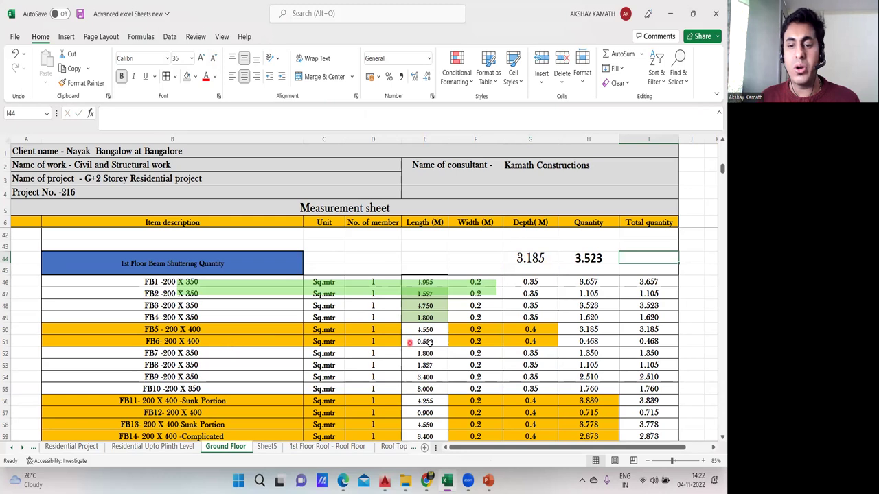
pyautogui.click(603, 334)
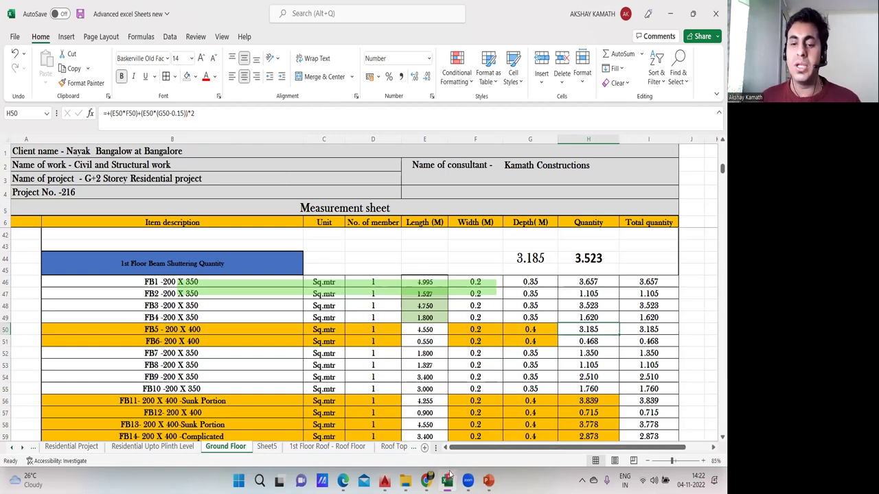
pyautogui.scroll(-3, 498, 349)
pyautogui.scroll(-8, 498, 348)
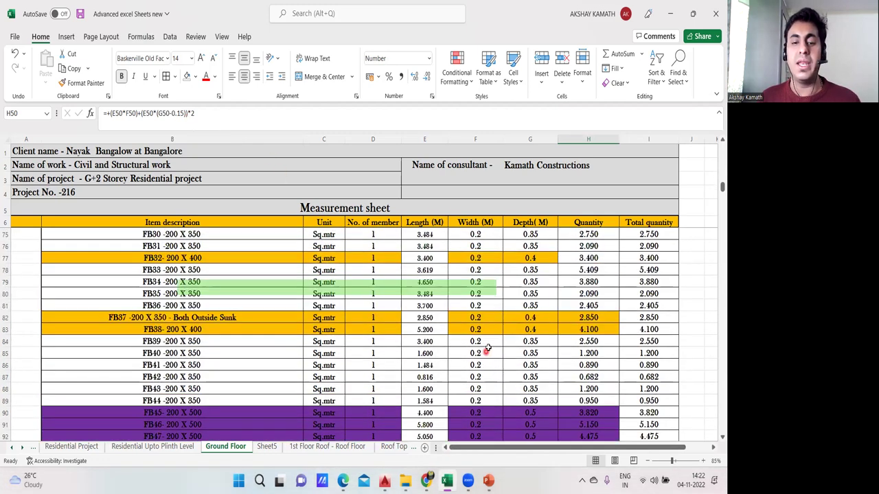
pyautogui.scroll(-11, 489, 346)
pyautogui.scroll(4, 504, 356)
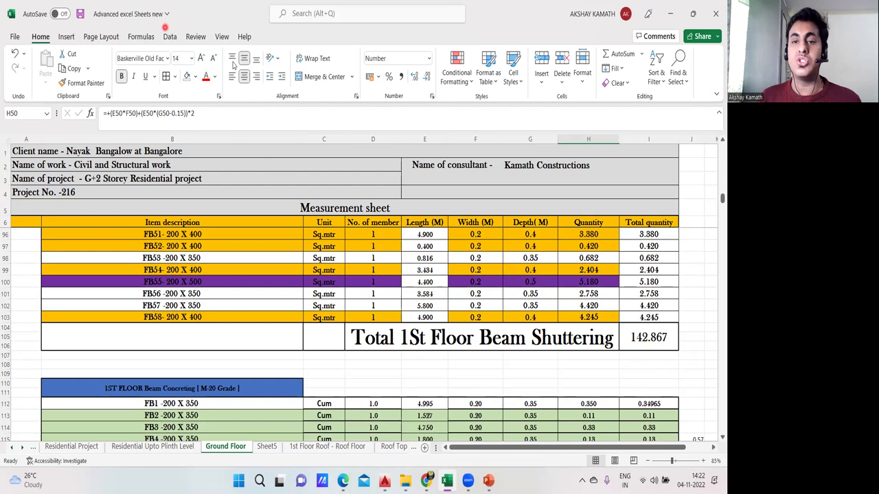
pyautogui.click(453, 137)
pyautogui.write('138-145')
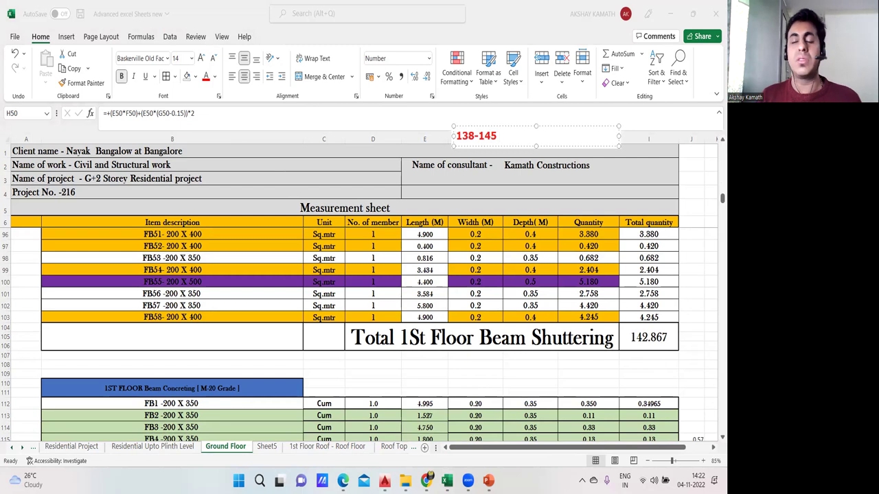
pyautogui.moveTo(510, 124)
pyautogui.mouseDown()
pyautogui.moveTo(505, 101)
pyautogui.moveTo(500, 109)
pyautogui.mouseUp()
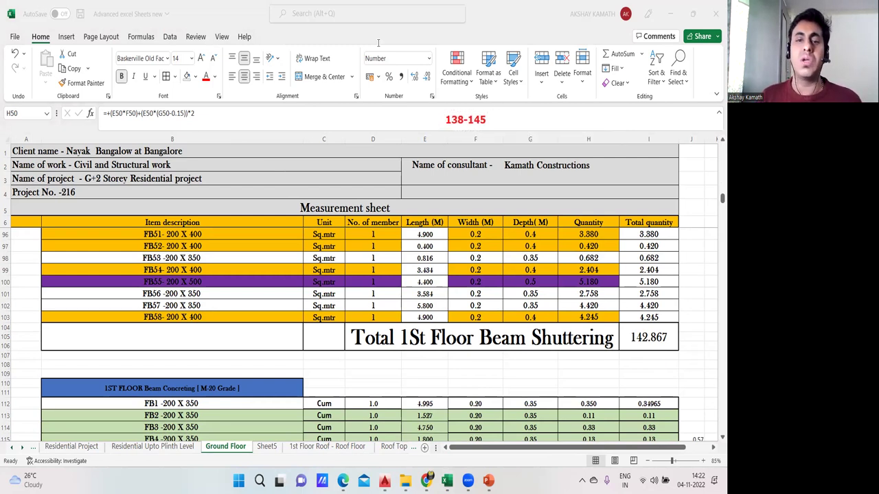
pyautogui.press('Escape')
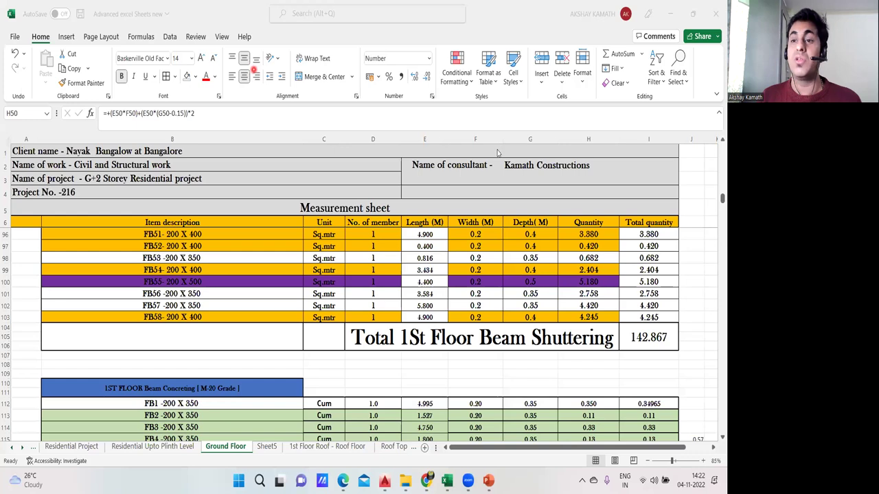
pyautogui.click(497, 150)
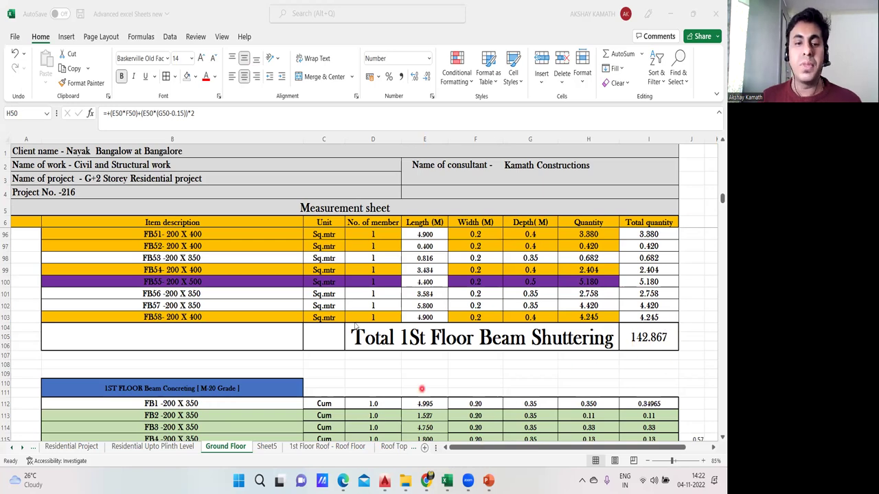
pyautogui.scroll(1, 351, 317)
pyautogui.scroll(3, 352, 317)
pyautogui.scroll(1, 349, 311)
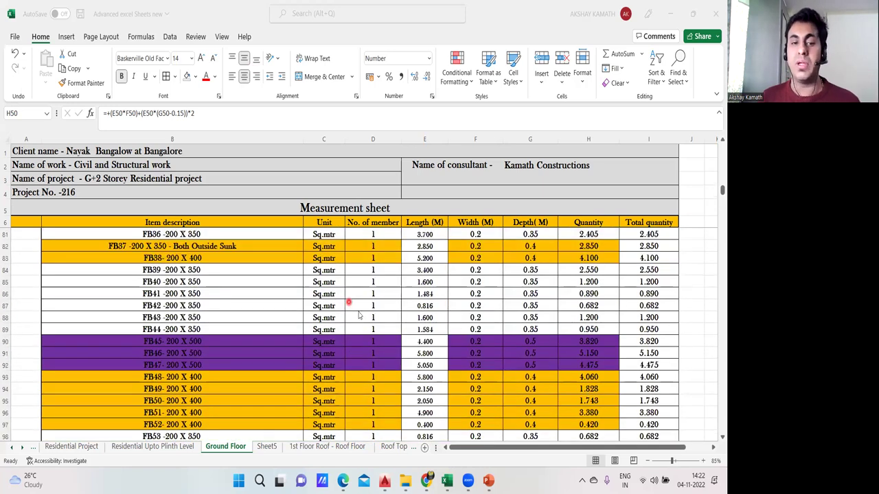
pyautogui.click(447, 481)
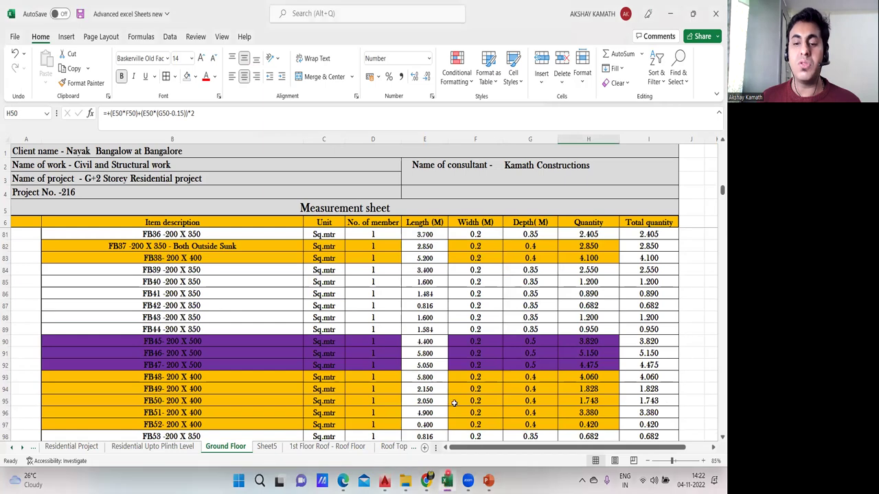
pyautogui.moveTo(385, 481)
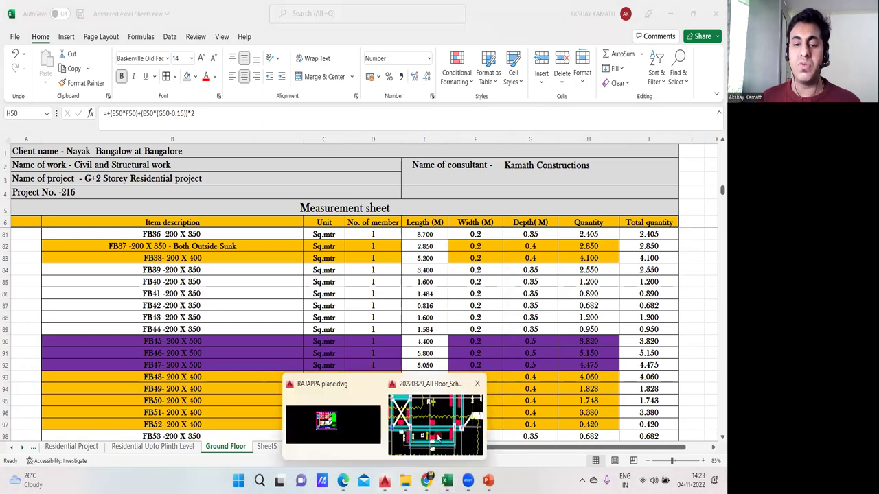
pyautogui.click(436, 433)
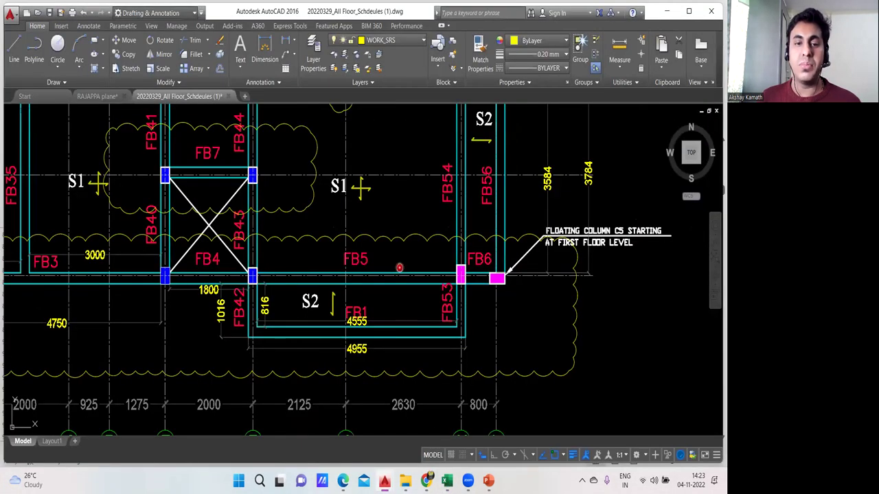
pyautogui.moveTo(322, 177); pyautogui.dragTo(464, 284)
pyautogui.moveTo(507, 163)
pyautogui.mouseDown()
pyautogui.moveTo(496, 296)
pyautogui.moveTo(464, 285)
pyautogui.moveTo(464, 269)
pyautogui.mouseUp()
pyautogui.scroll(-2, 465, 284)
pyautogui.moveTo(289, 264); pyautogui.dragTo(294, 283)
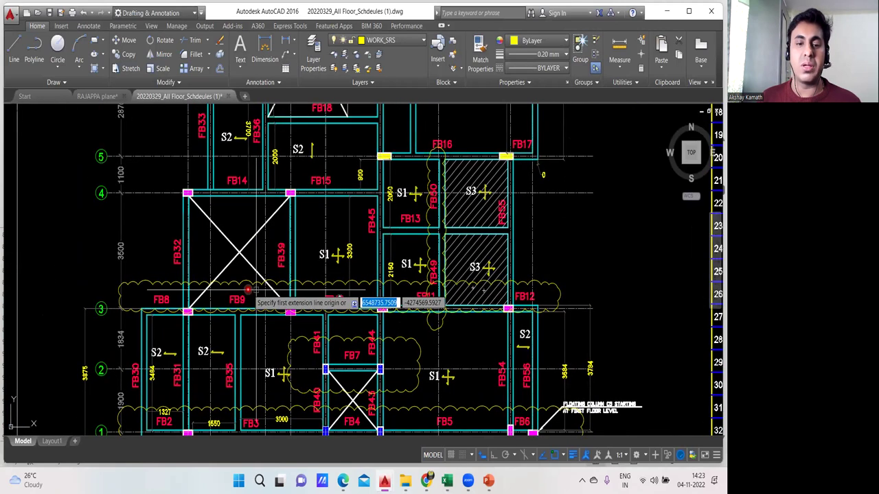
pyautogui.scroll(2, 313, 258)
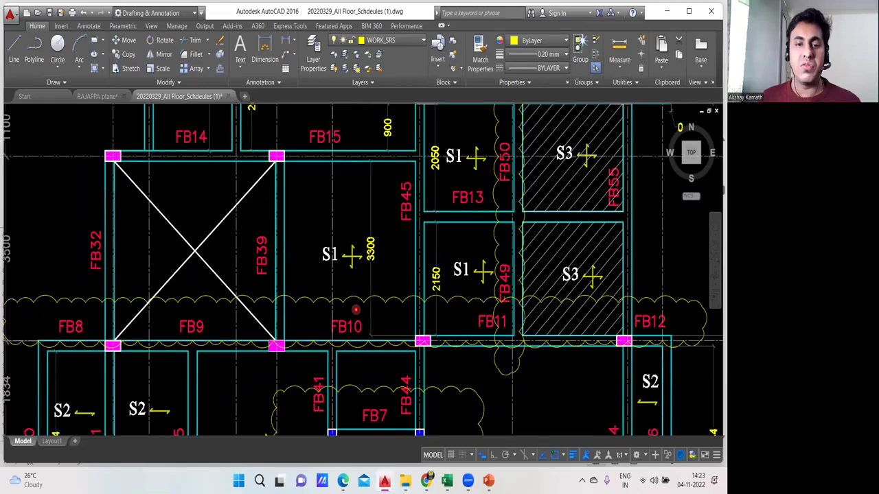
pyautogui.scroll(-2, 356, 310)
pyautogui.moveTo(313, 259); pyautogui.dragTo(309, 225)
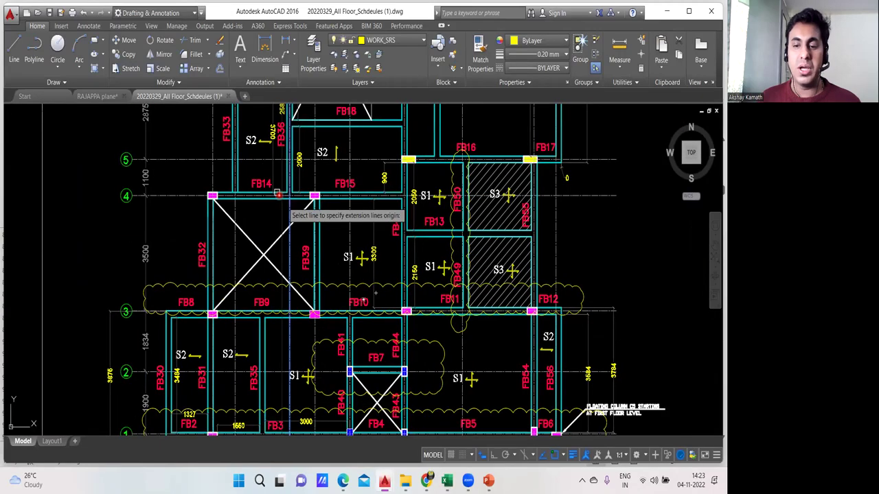
pyautogui.hotkey('alt', 'Tab')
pyautogui.scroll(4, 220, 287)
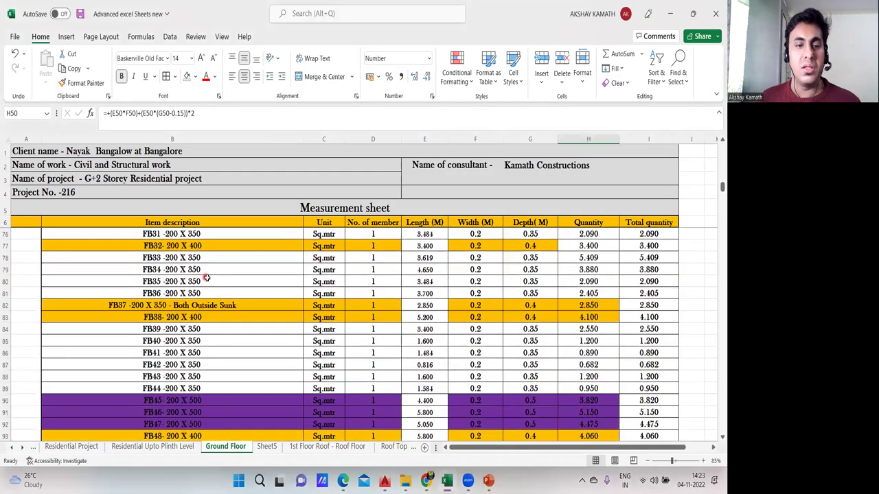
pyautogui.scroll(1, 220, 287)
pyautogui.scroll(4, 221, 289)
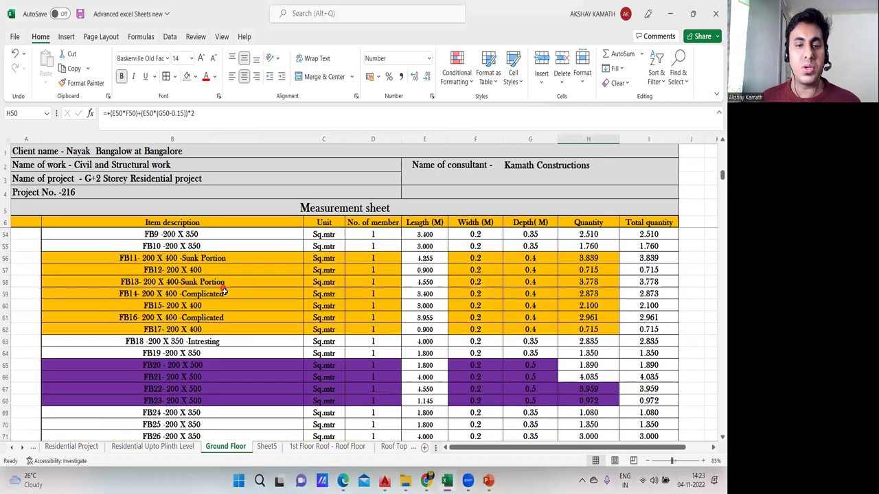
pyautogui.scroll(2, 225, 293)
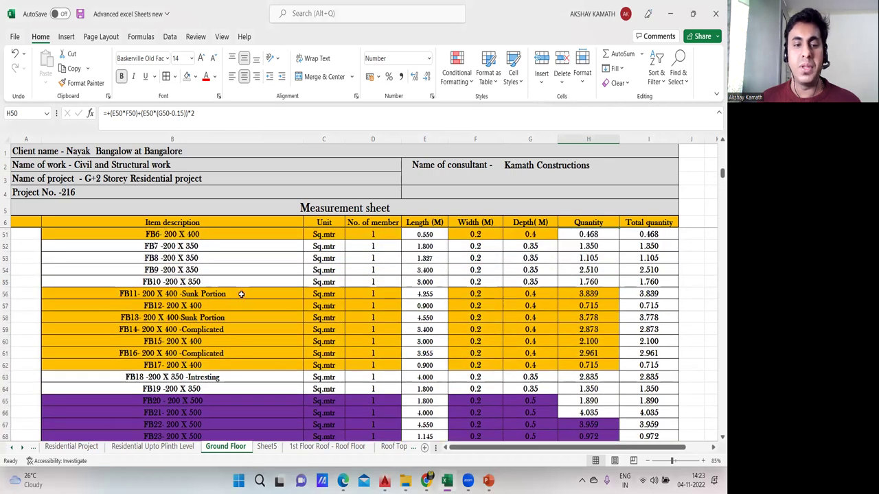
pyautogui.scroll(-2, 140, 294)
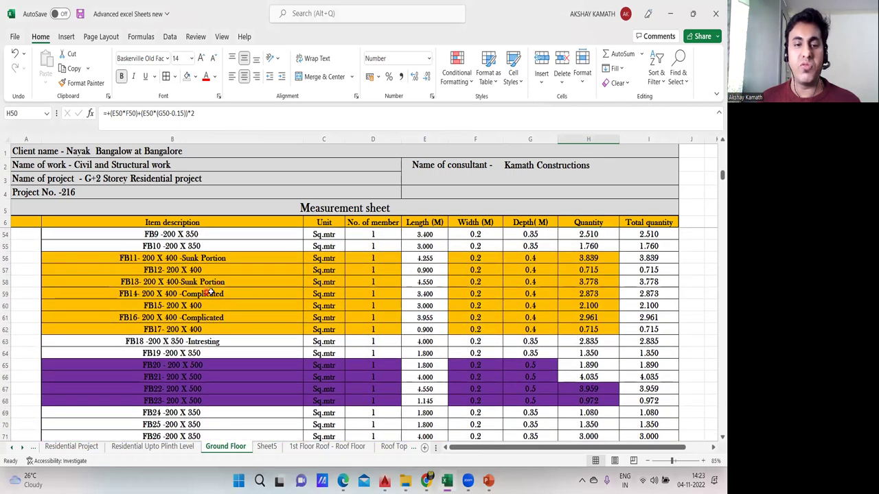
pyautogui.scroll(-4, 247, 321)
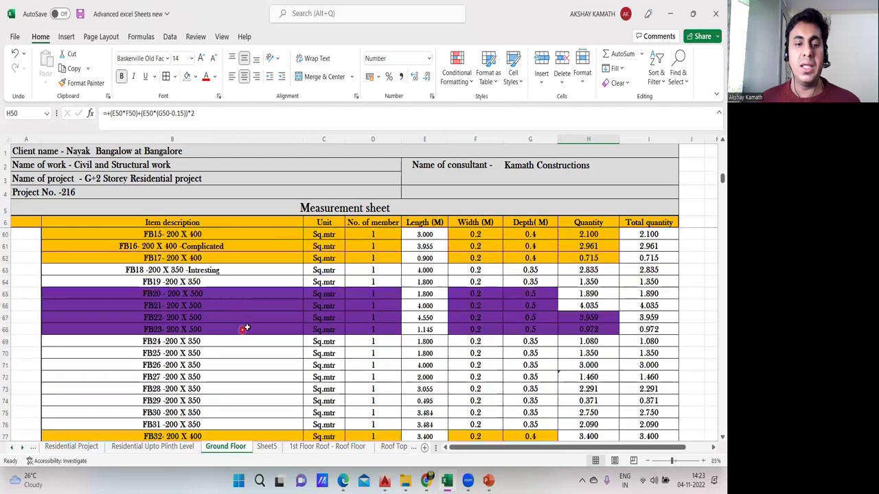
pyautogui.scroll(-1, 250, 321)
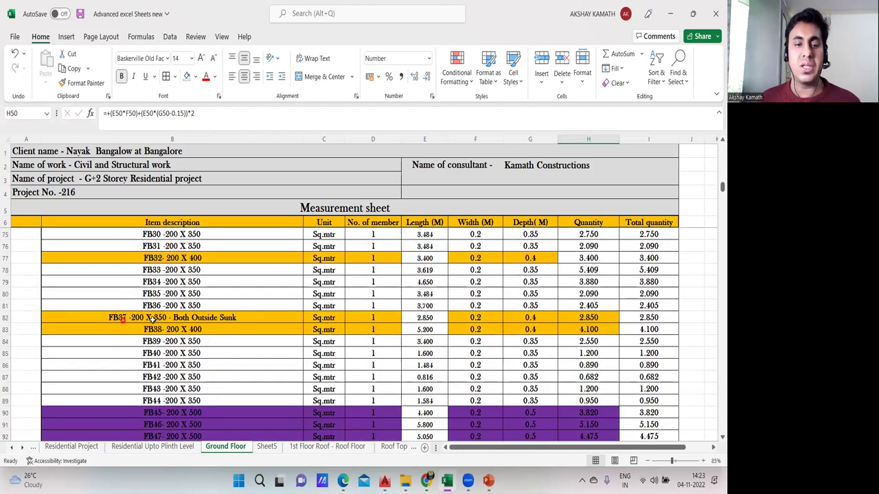
pyautogui.scroll(-5, 162, 317)
pyautogui.scroll(-2, 226, 309)
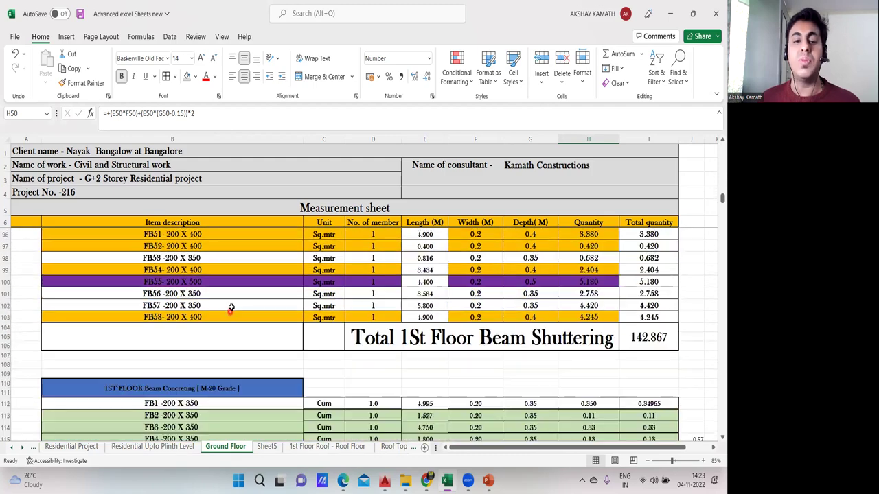
pyautogui.scroll(9, 223, 310)
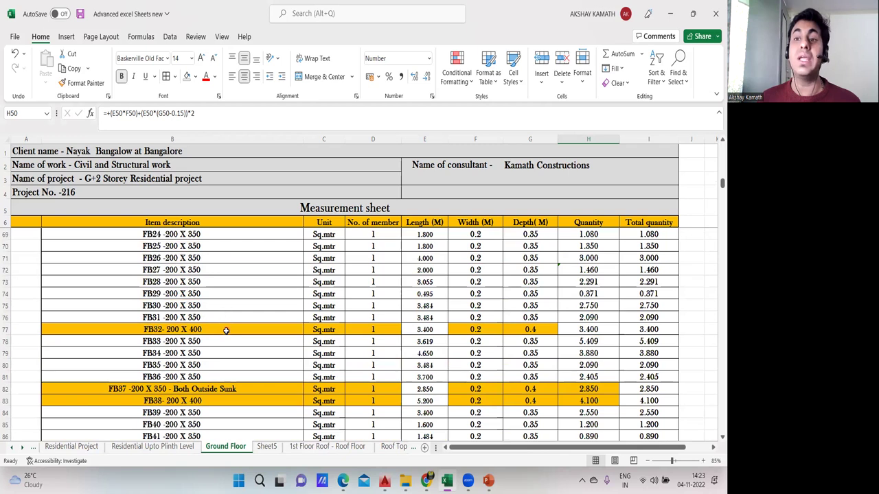